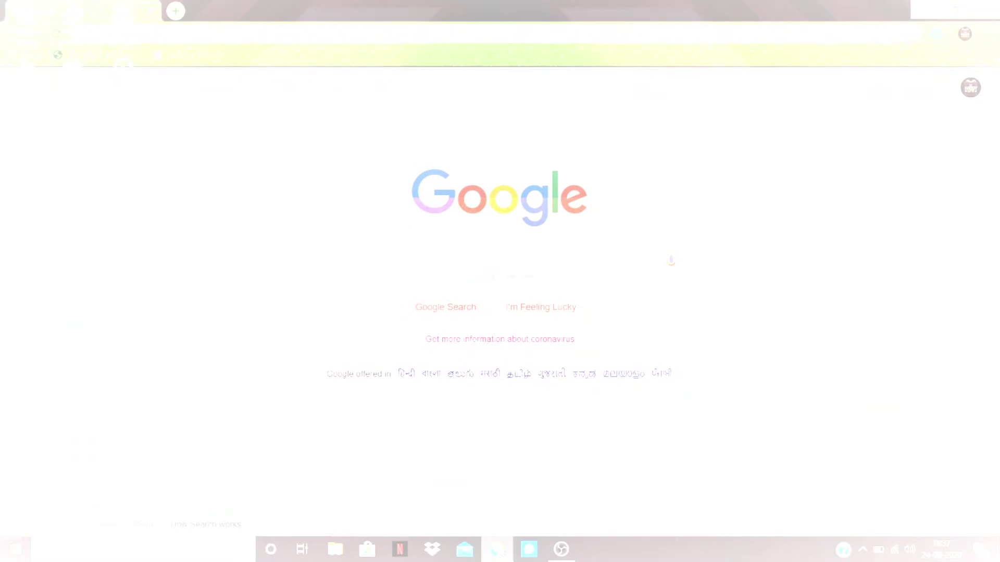
Search Google for "green island greeting"
left_click(367, 254)
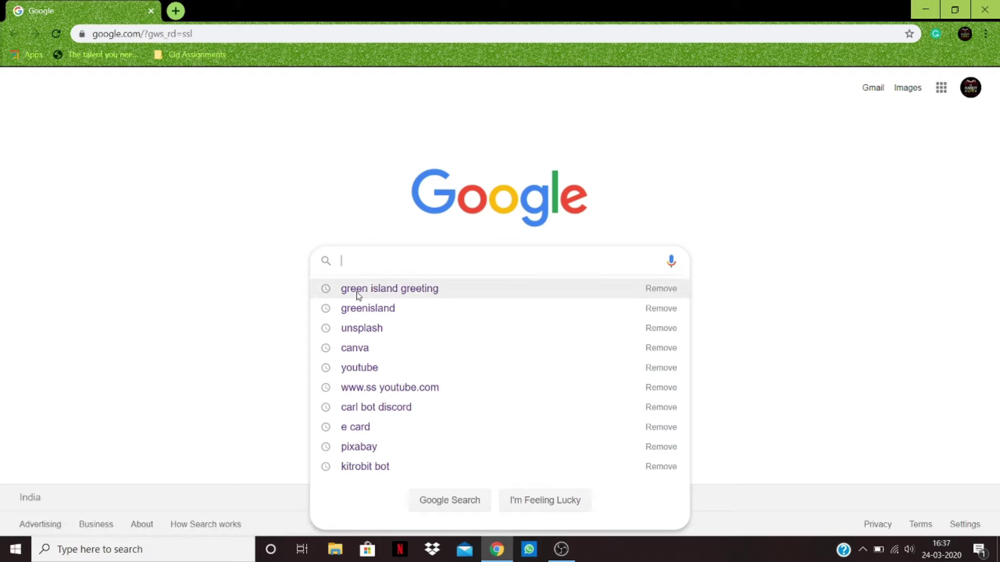
left_click(381, 291)
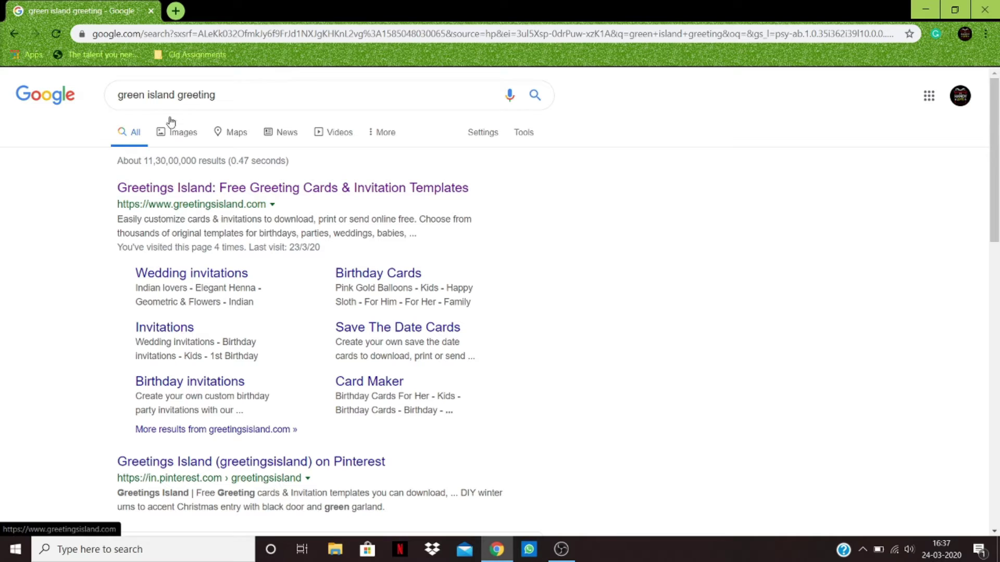
Open greetingsisland.com in a new browser tab and close the search results tab
left_click(175, 11)
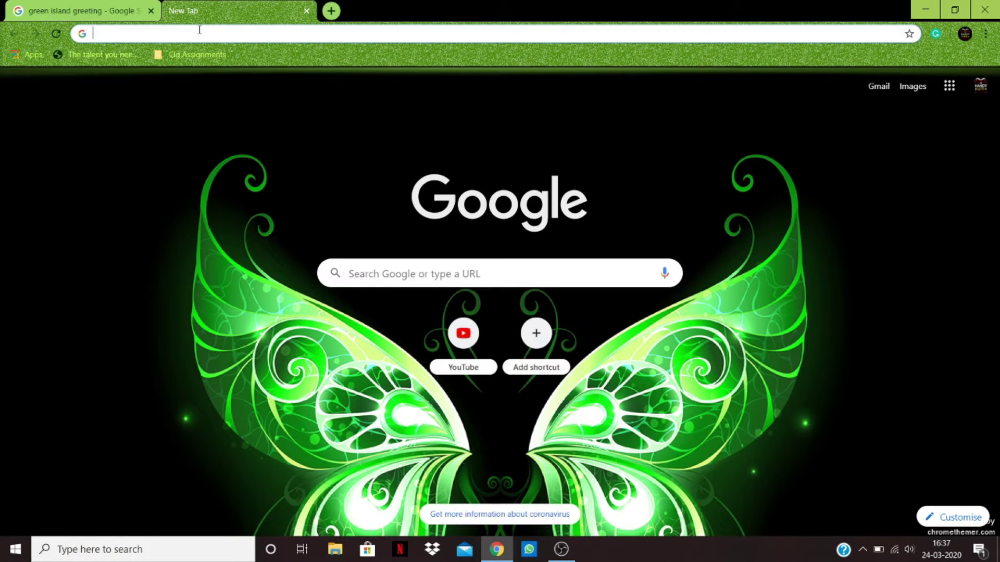
type("greetingsisland.com")
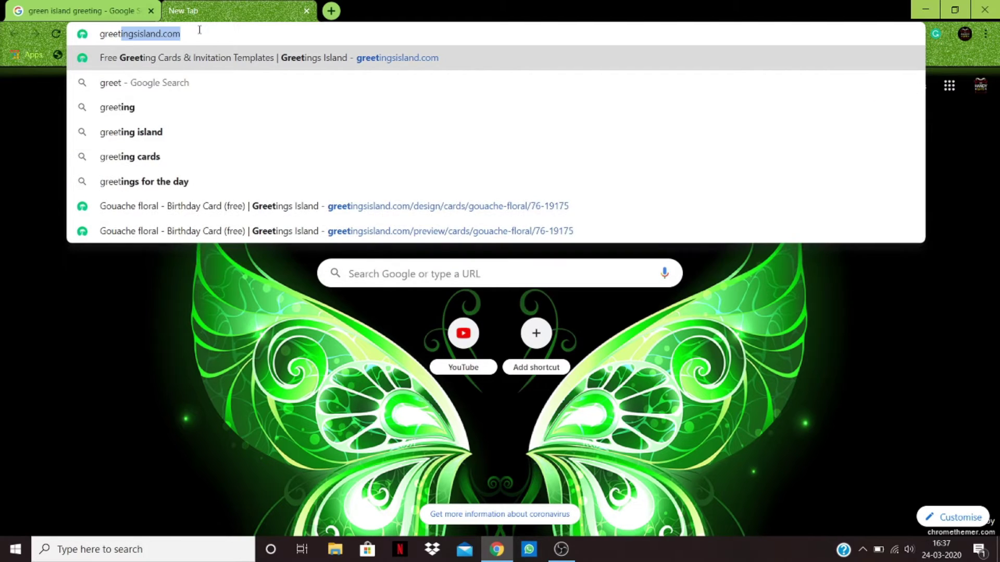
key("Right")
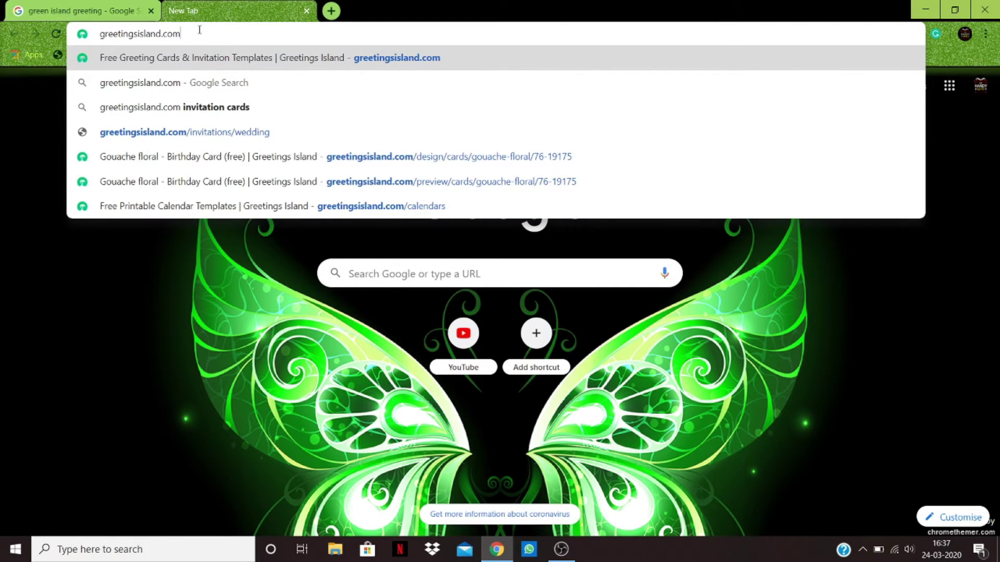
key("Return")
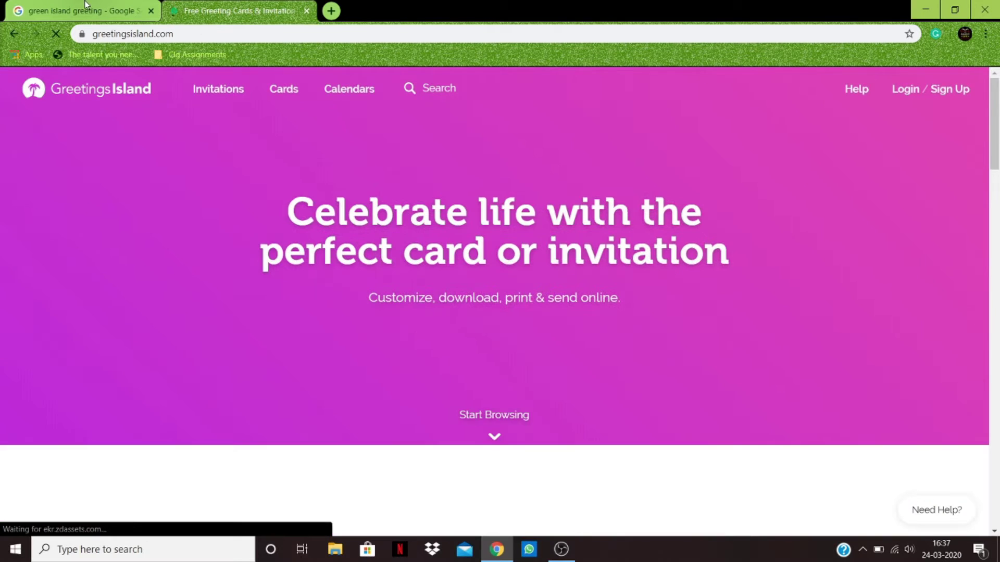
left_click(86, 6)
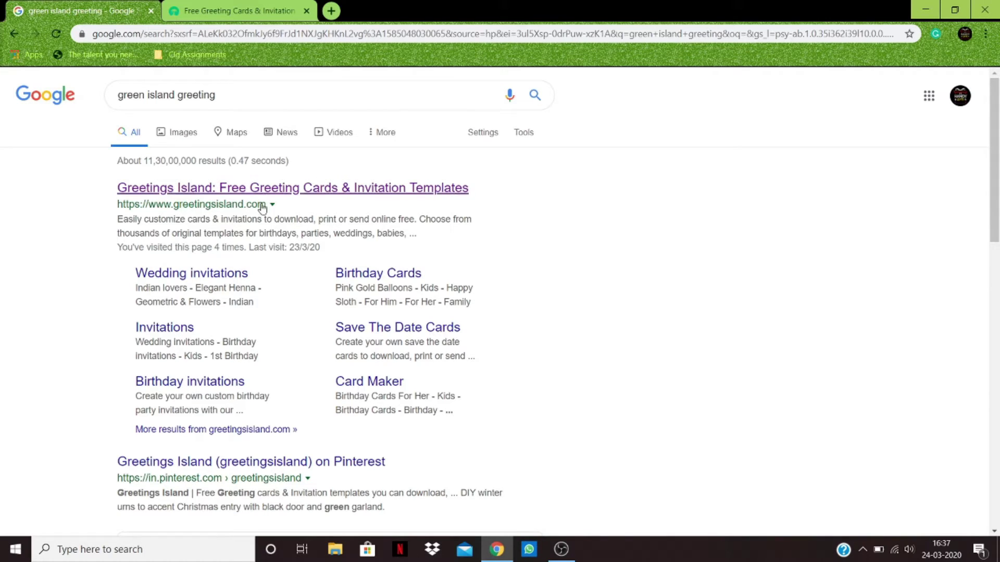
left_click(151, 11)
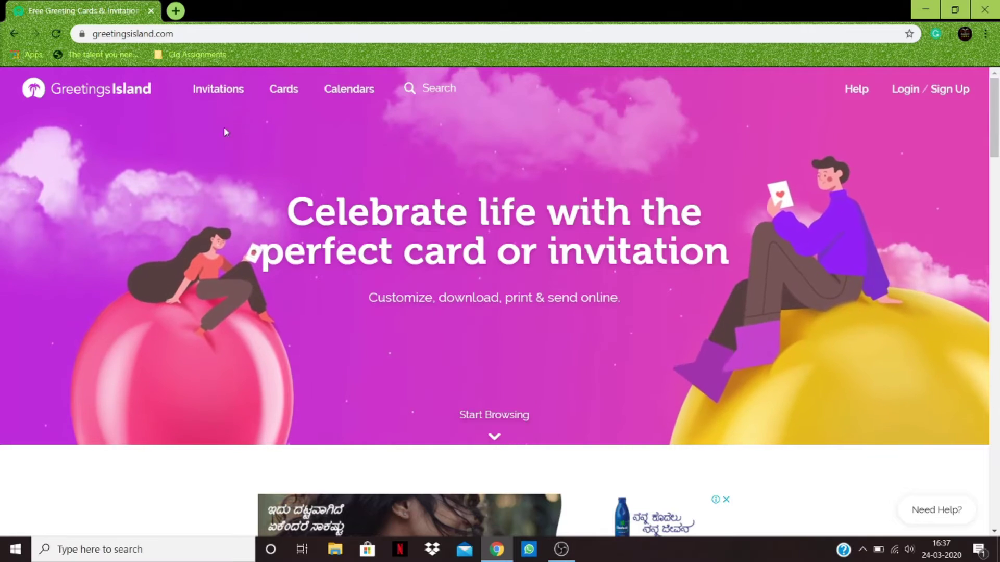
Look through the site's card categories and open the 1st Birthday invitations under Birthday
mouse_move(210, 90)
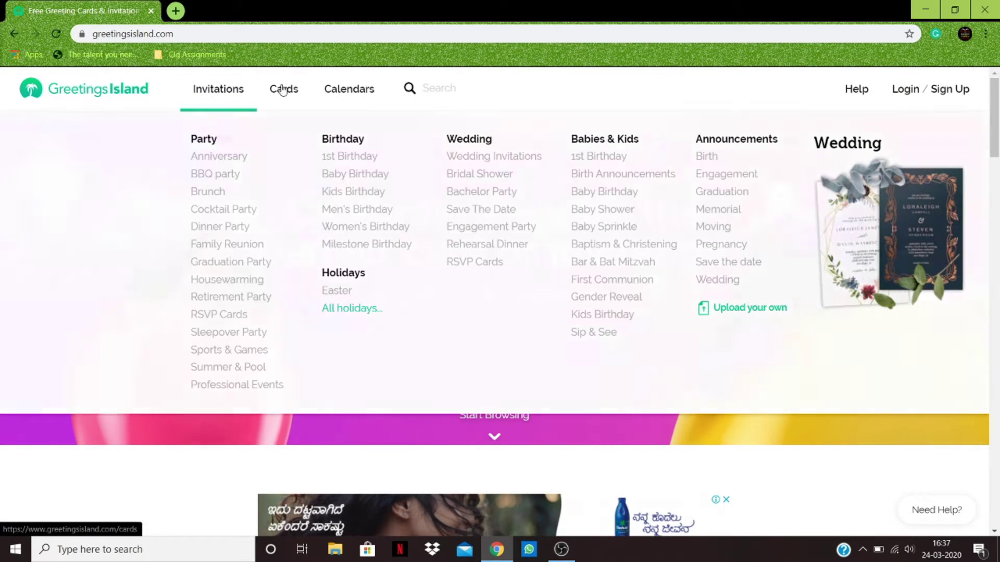
mouse_move(294, 89)
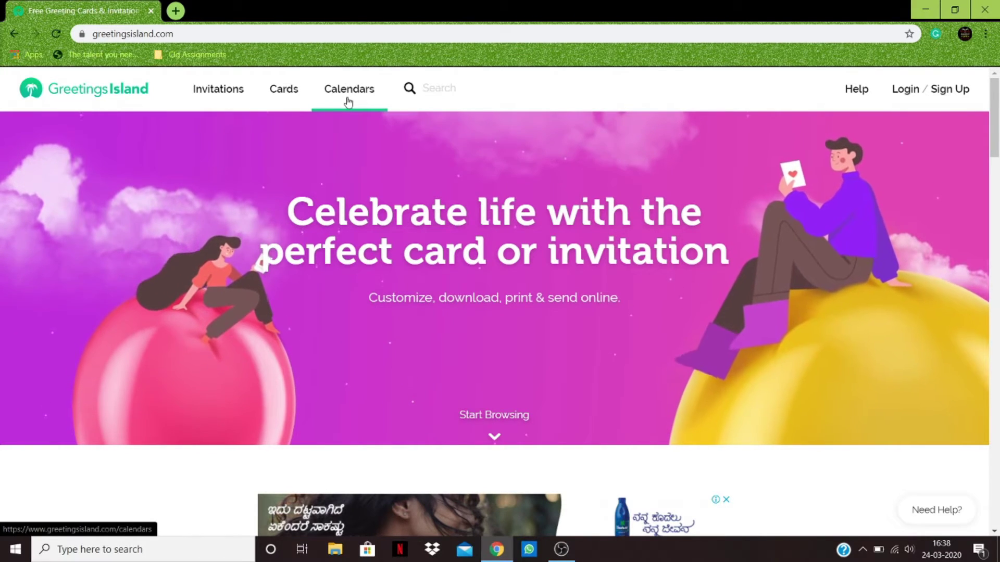
mouse_move(353, 108)
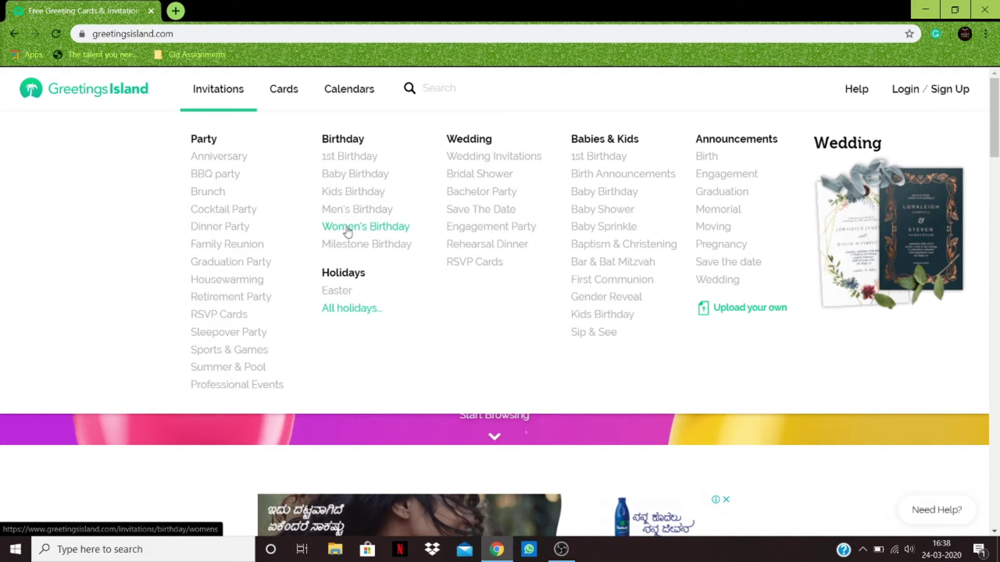
left_click(342, 162)
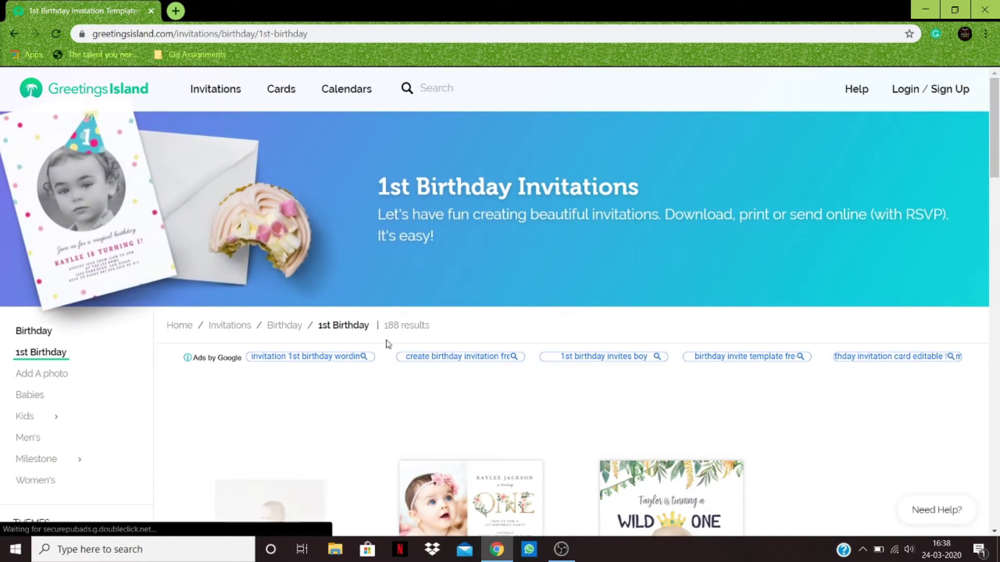
Preview the alternate designs of the ONE floral letters and Safari Animal invitations
scroll(385, 344, "down", 6)
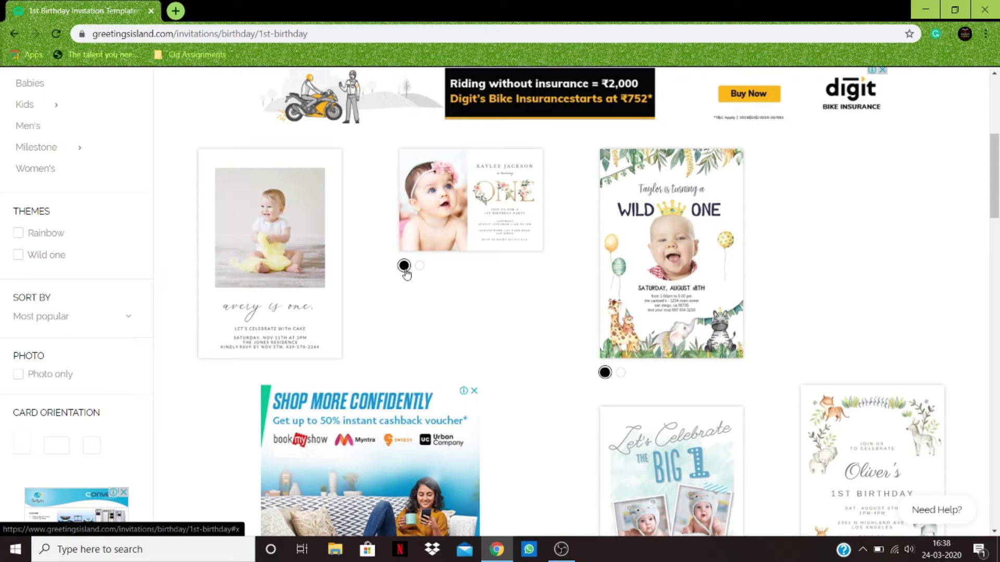
left_click(420, 267)
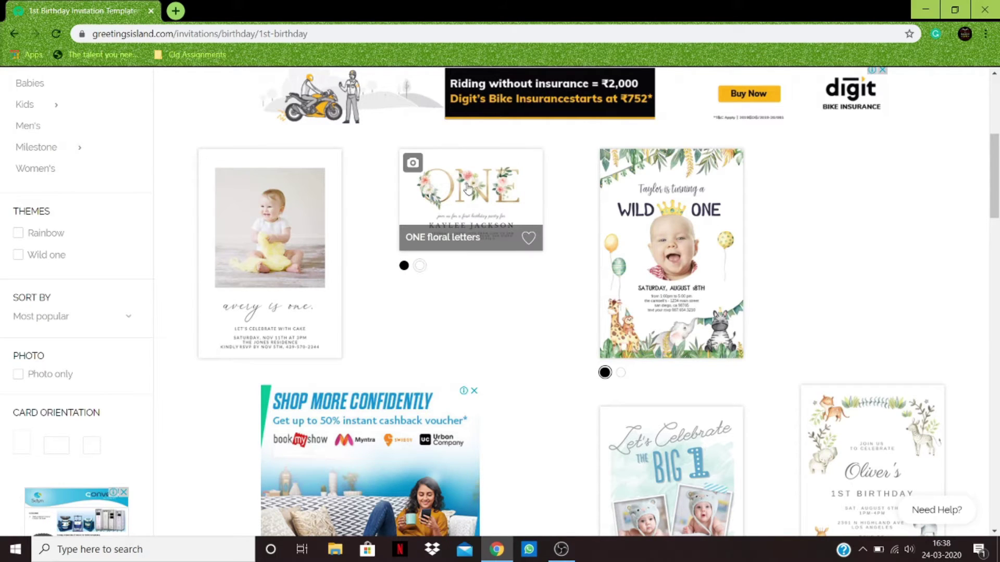
left_click(405, 267)
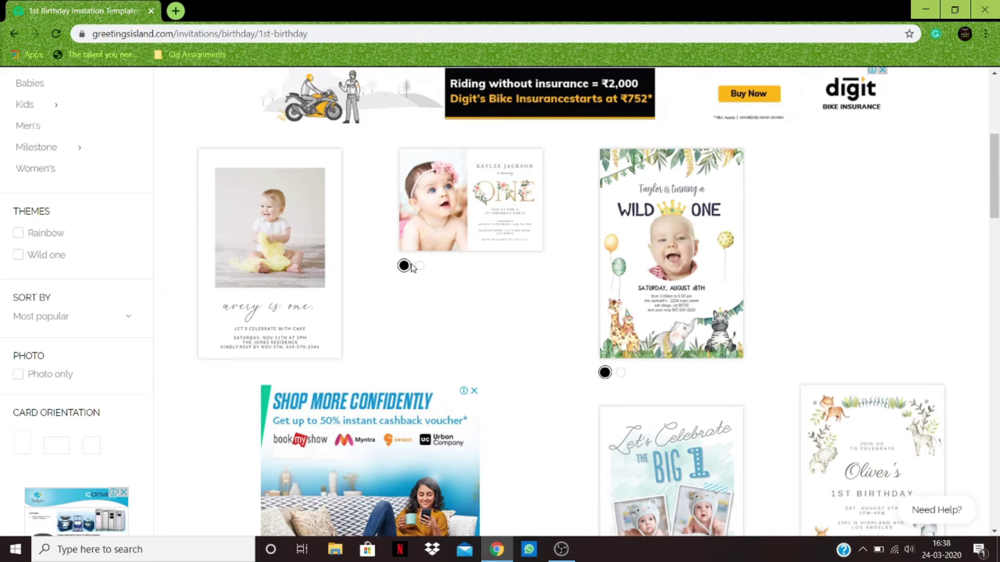
left_click(420, 267)
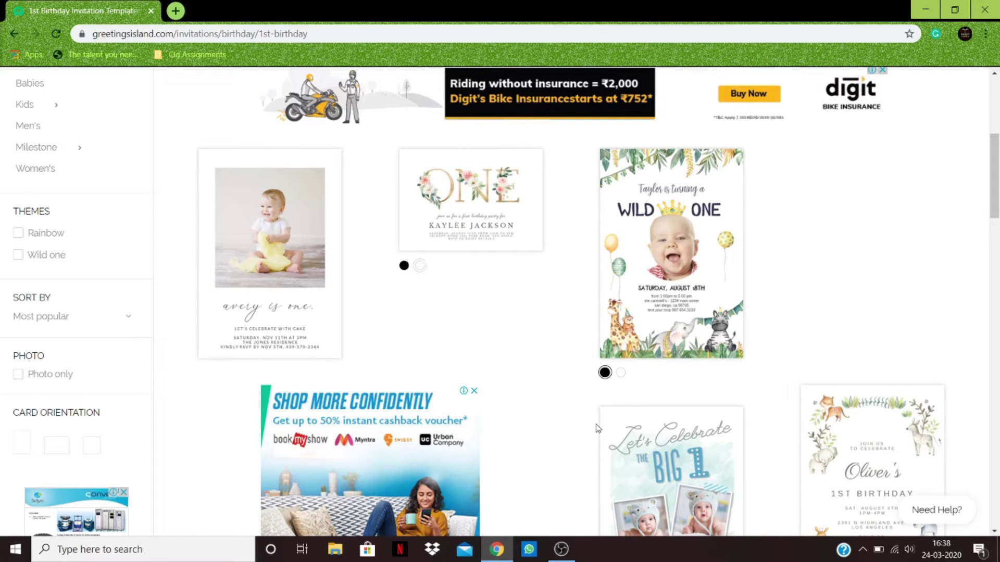
left_click(622, 373)
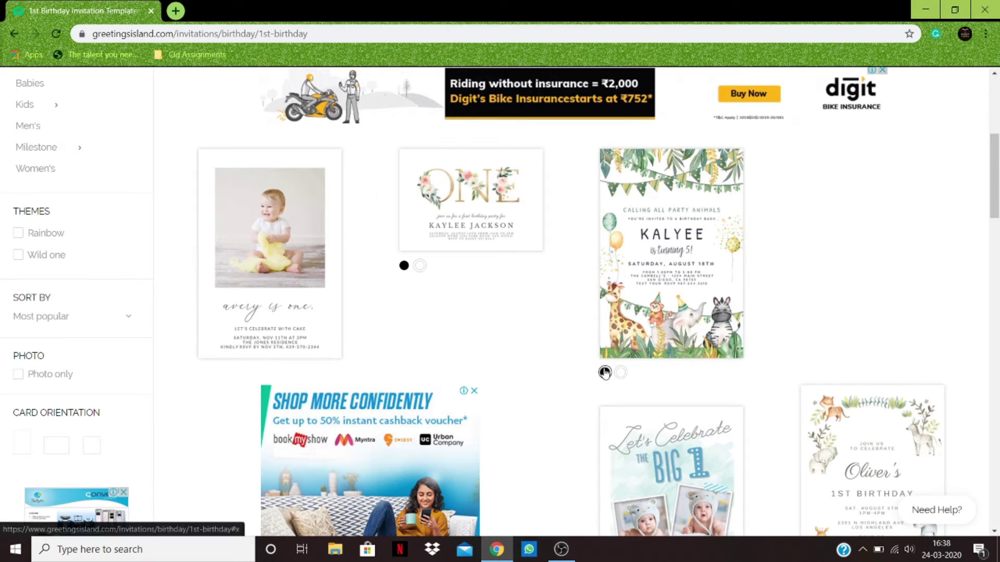
left_click(605, 373)
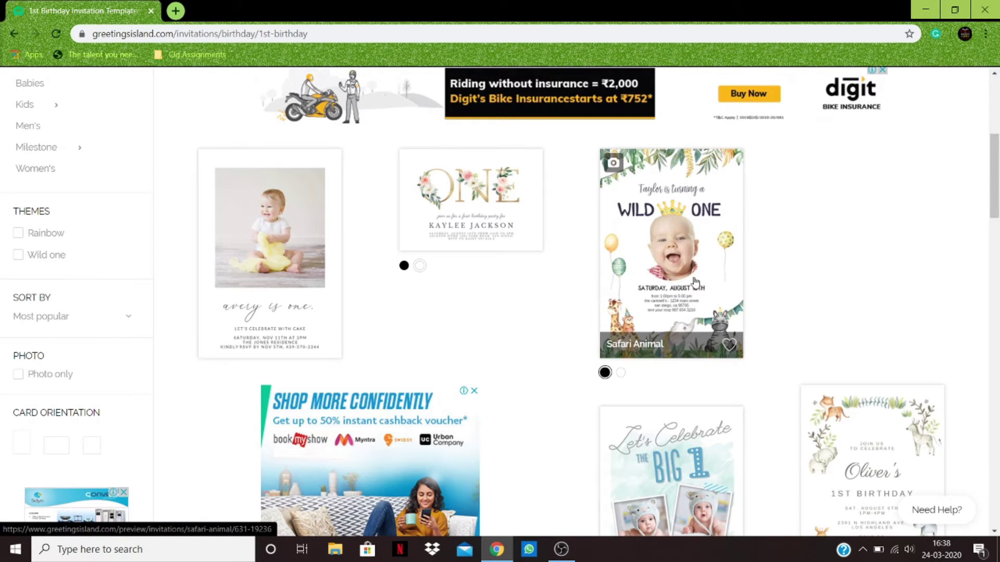
Preview the green, pink and dark colour variants of the four-photo 1st birthday invitation
scroll(830, 225, "down", 10)
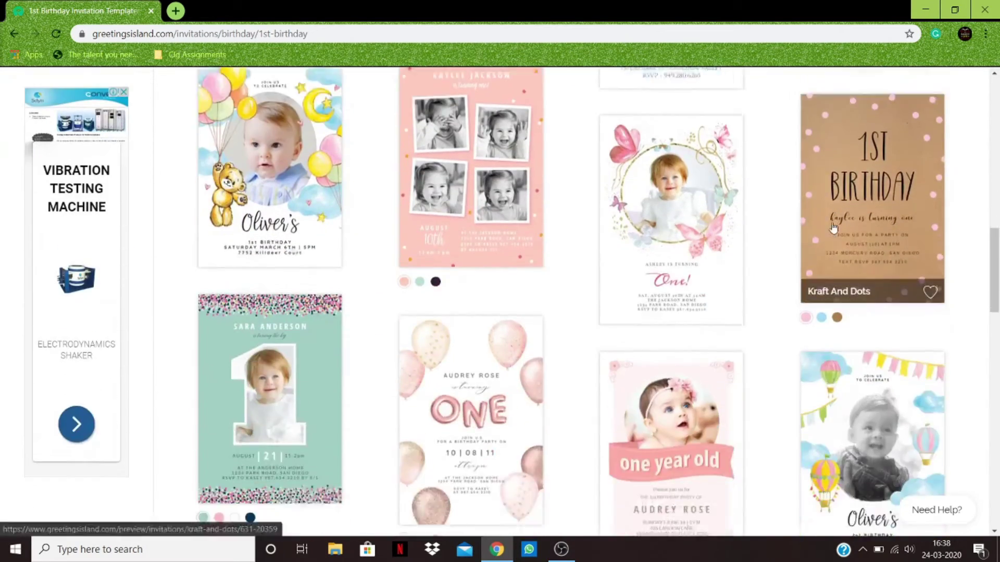
scroll(432, 209, "up", 2)
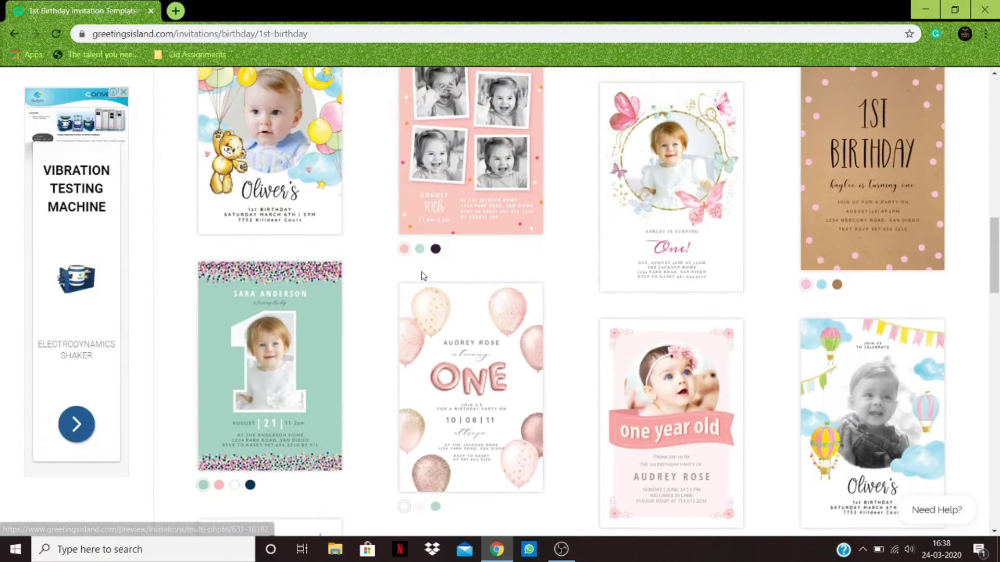
scroll(424, 276, "up", 2)
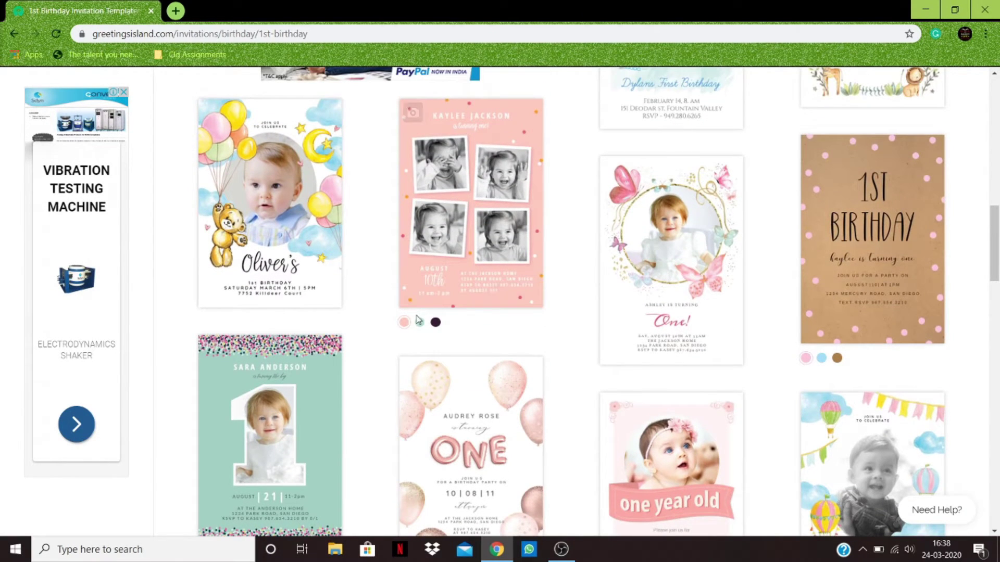
left_click(418, 323)
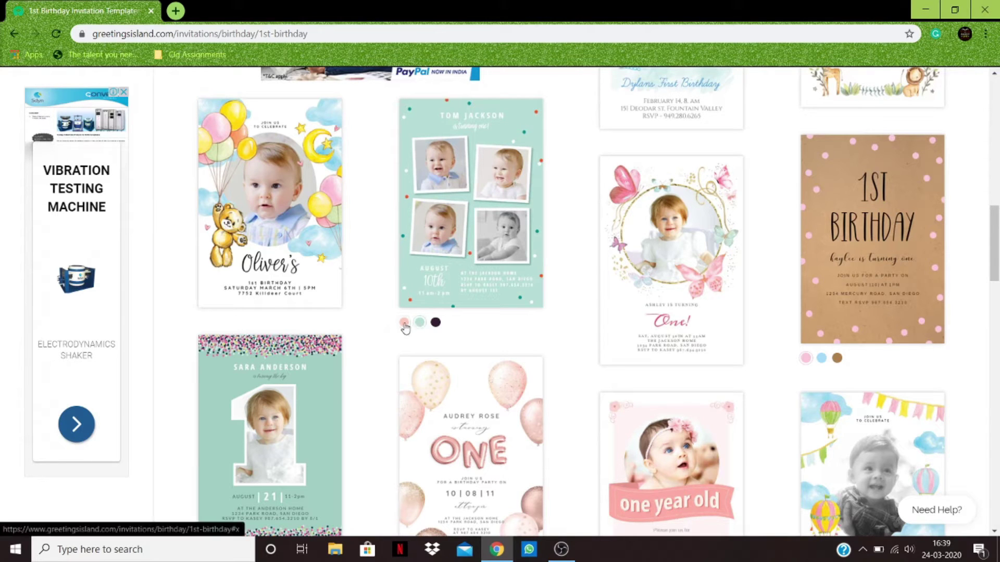
left_click(404, 324)
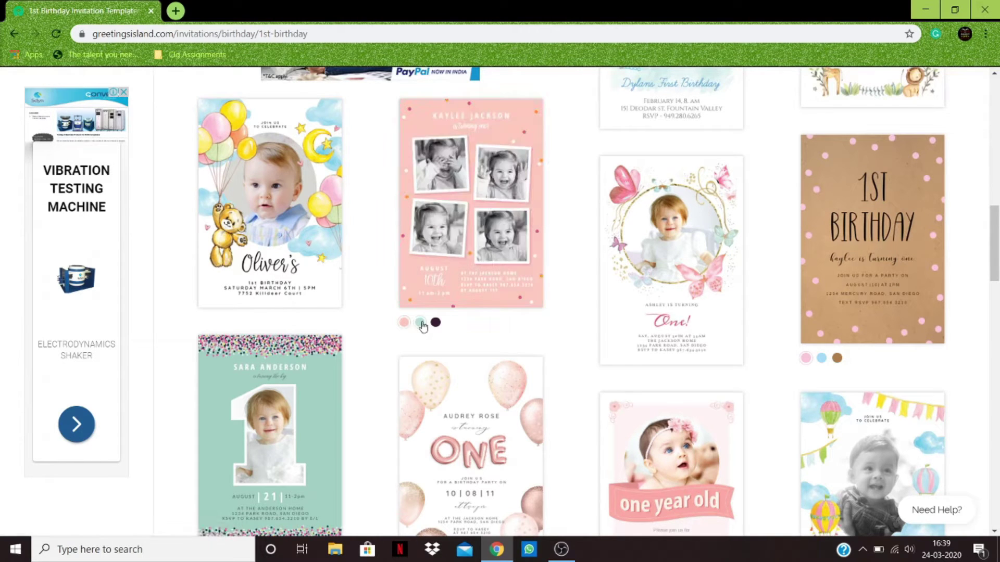
left_click(419, 323)
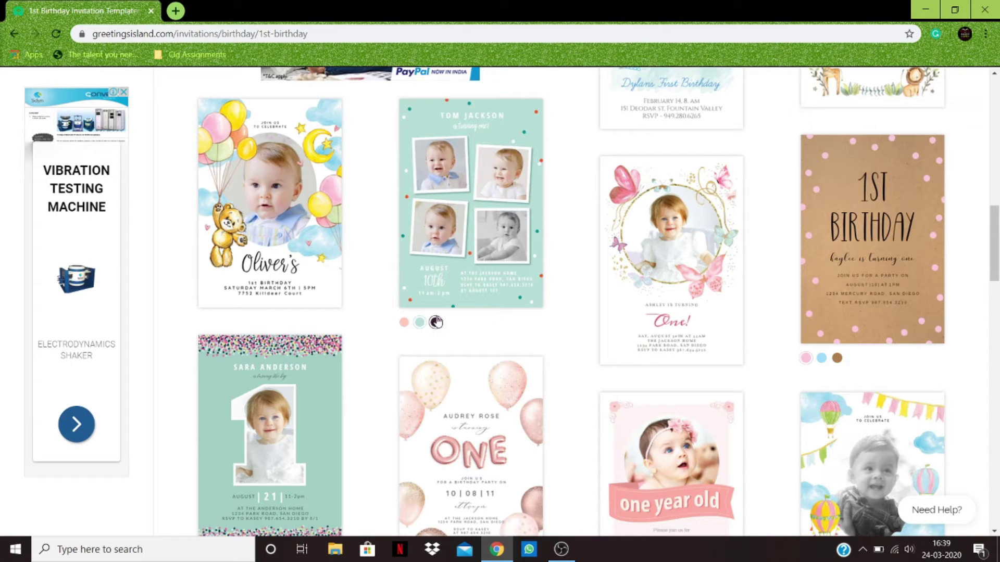
left_click(435, 323)
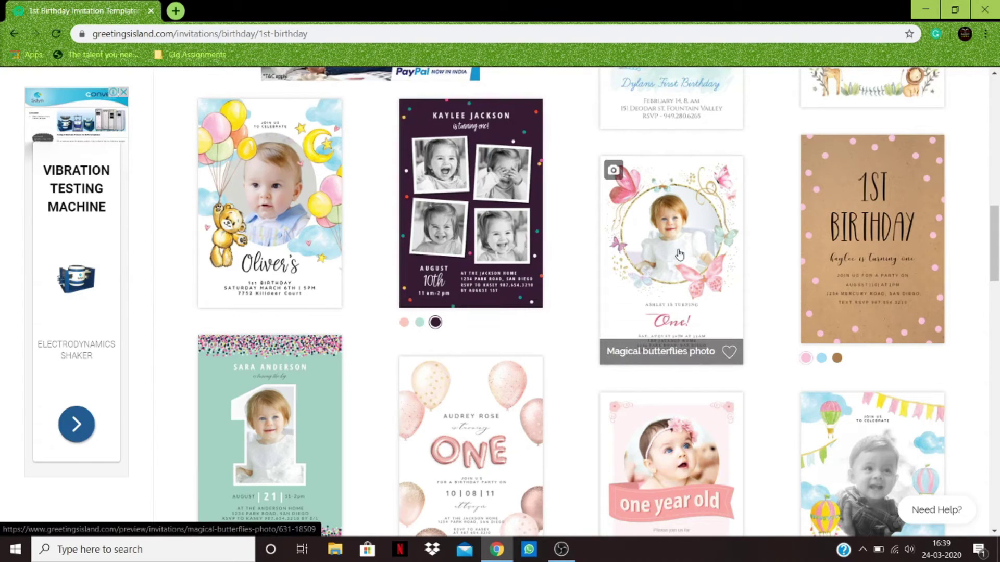
Choose the Magical butterflies photo template among the 1st birthday invitations and open it for customizing
scroll(680, 254, "down", 10)
scroll(680, 254, "down", 12)
scroll(680, 254, "down", 2)
scroll(680, 254, "up", 6)
scroll(680, 254, "up", 15)
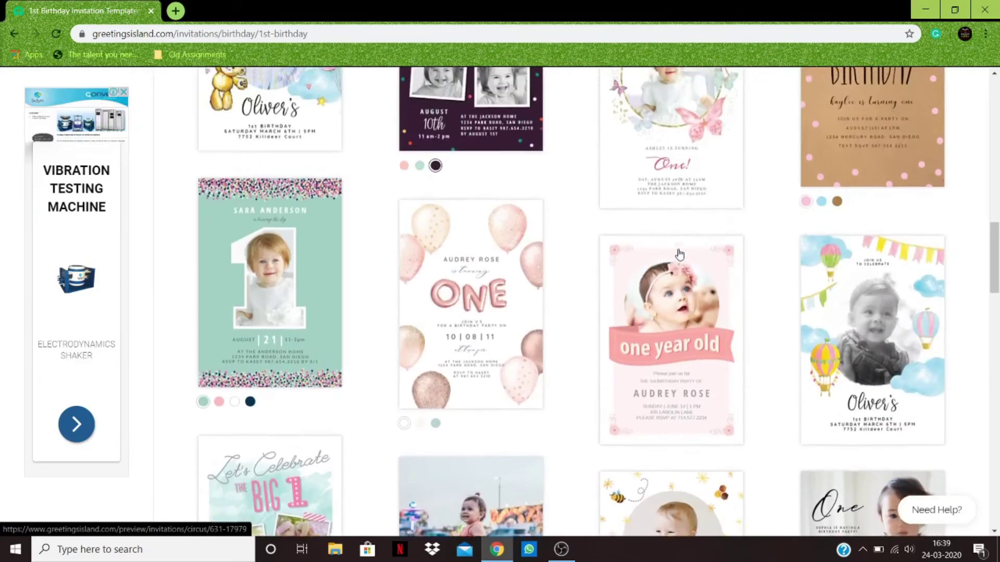
scroll(680, 254, "up", 7)
scroll(679, 254, "up", 6)
scroll(680, 254, "down", 2)
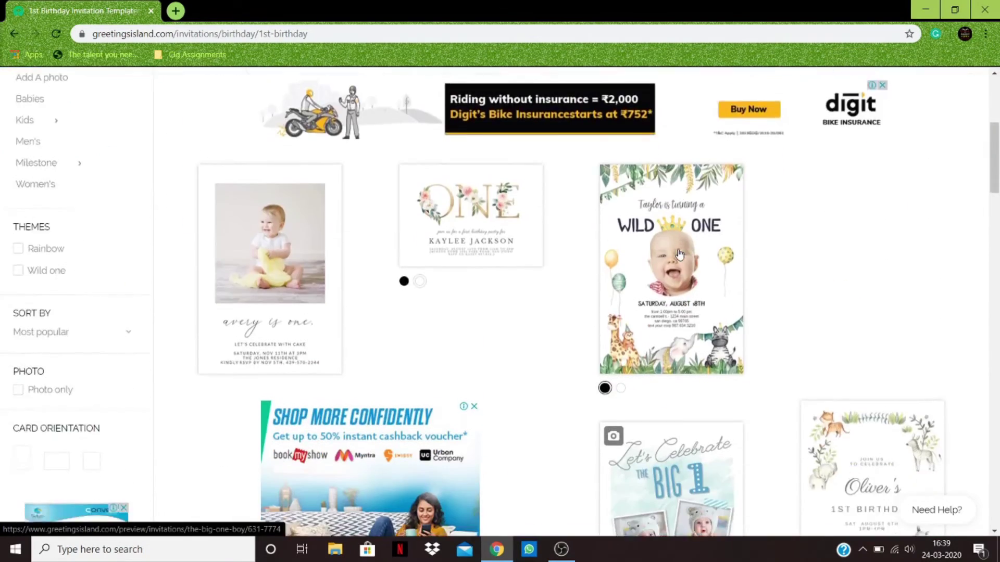
scroll(679, 255, "down", 10)
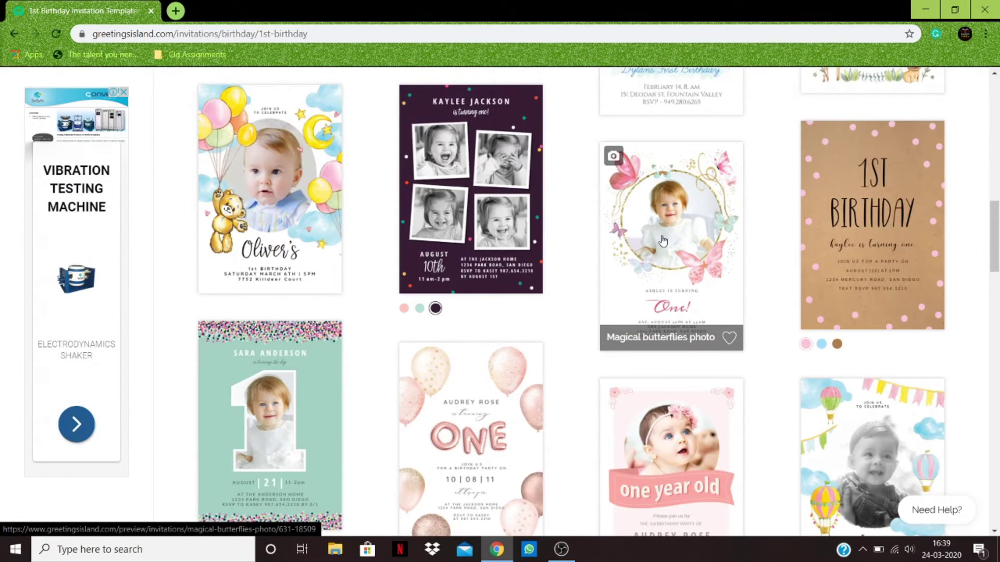
left_click(663, 240)
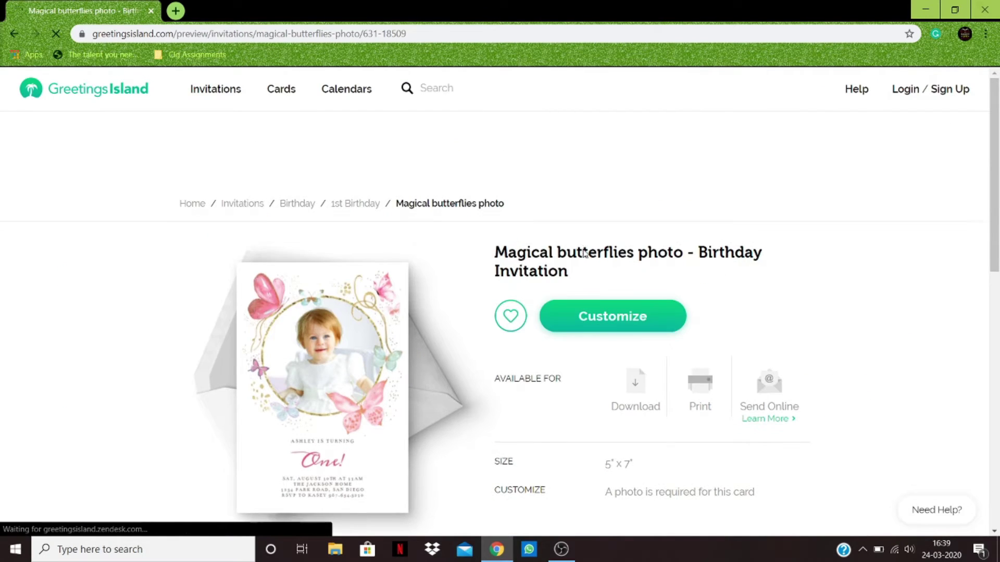
left_click(584, 319)
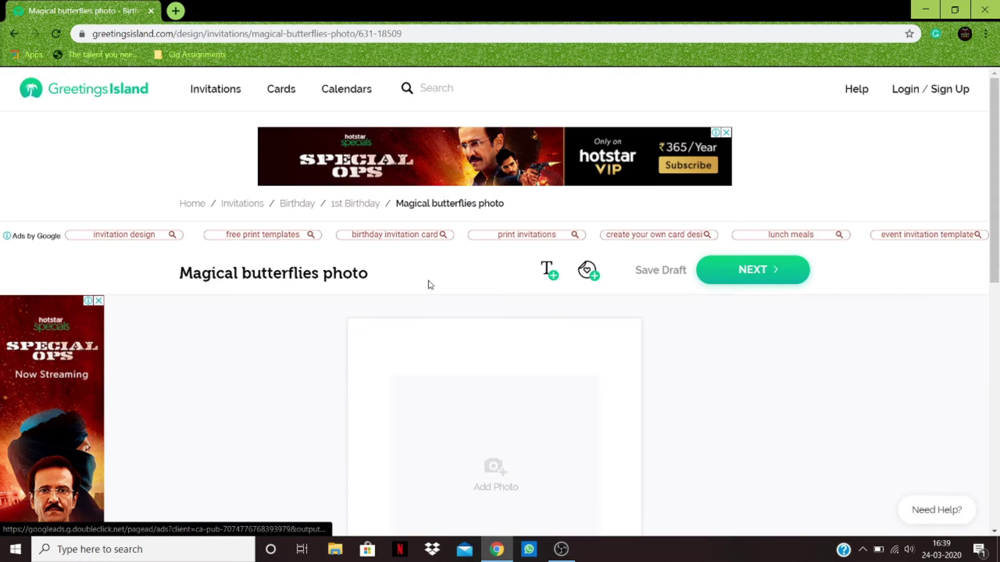
Examine the butterfly invitation in the editor, including its photo placeholder, text blocks and editing options
scroll(430, 284, "down", 5)
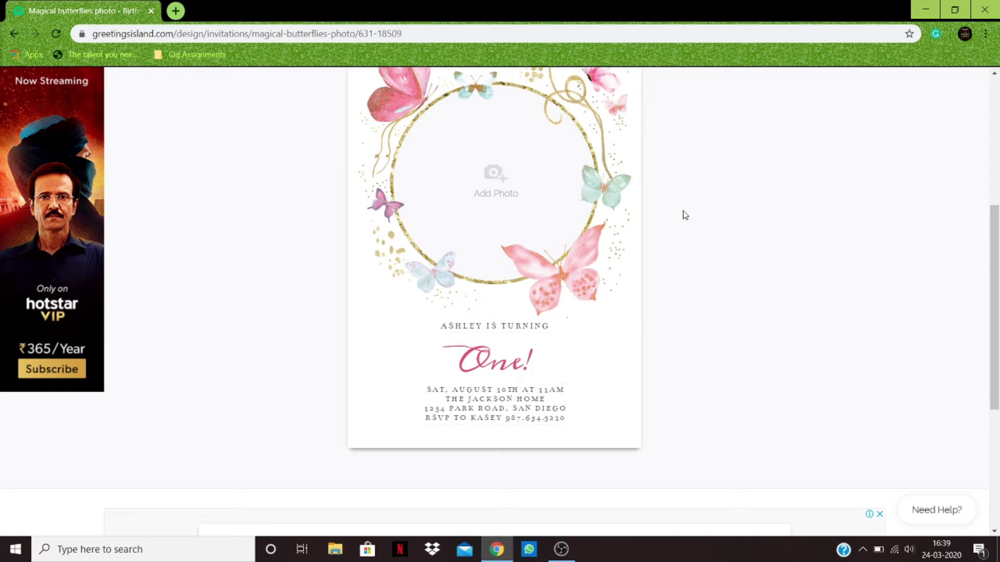
scroll(683, 214, "up", 6)
scroll(684, 214, "down", 5)
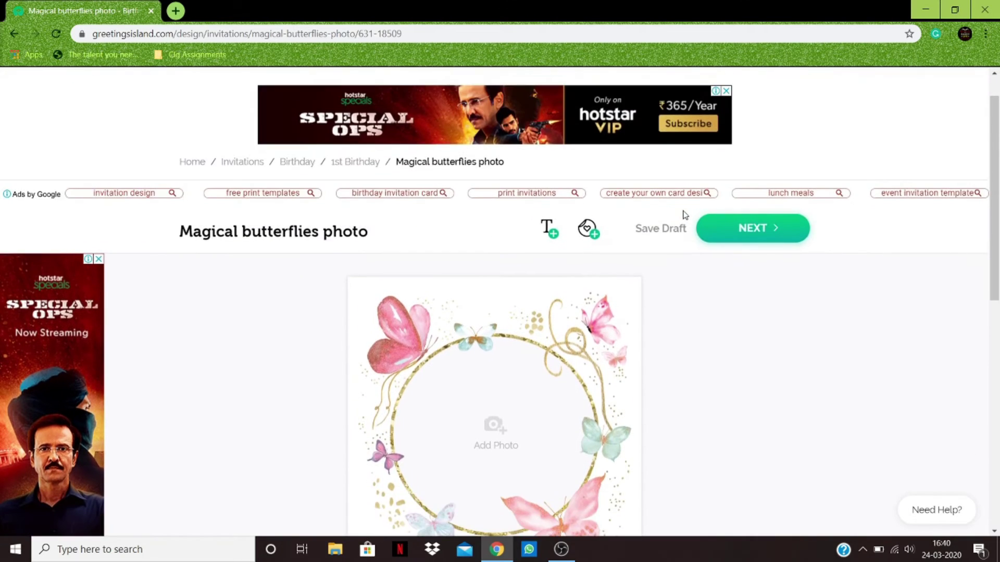
scroll(685, 215, "up", 2)
scroll(685, 215, "down", 2)
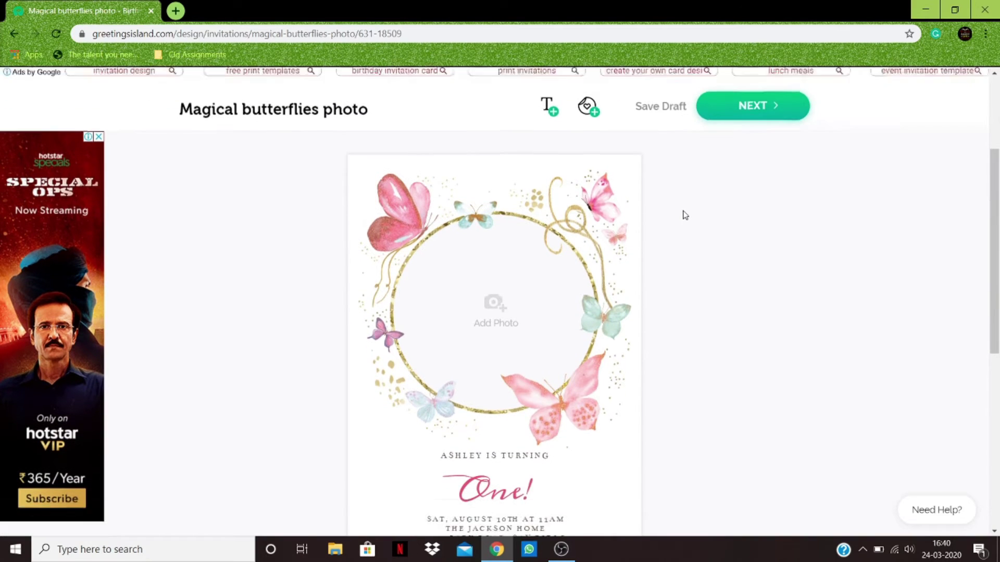
scroll(684, 214, "up", 2)
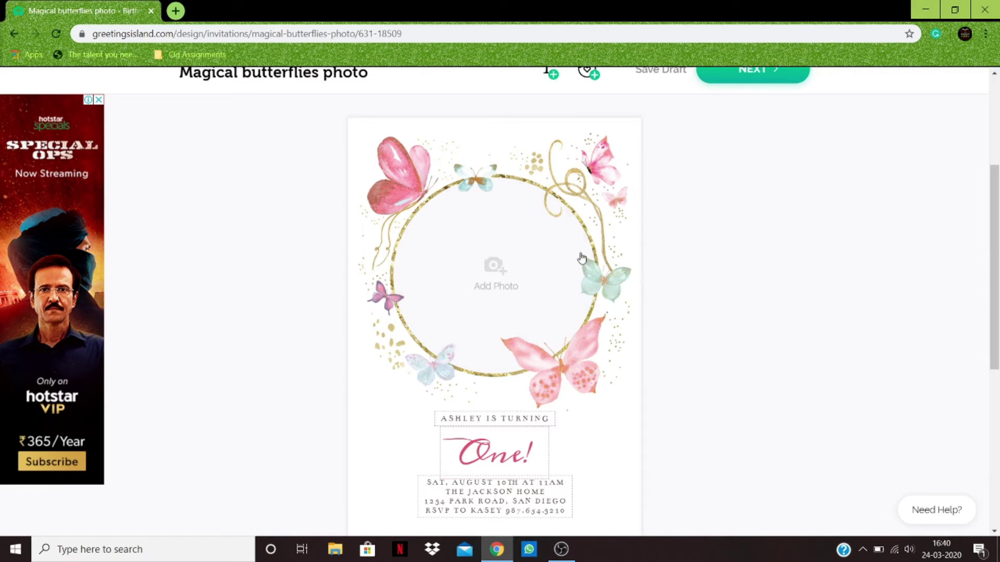
scroll(497, 217, "up", 2)
scroll(482, 415, "down", 4)
scroll(516, 217, "up", 3)
scroll(515, 218, "down", 2)
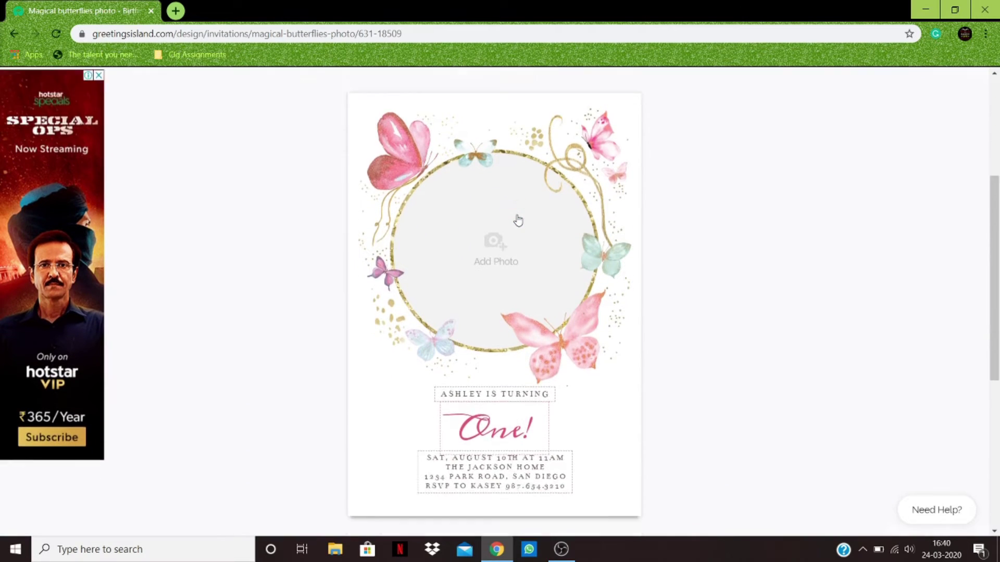
Add a new text box to the invitation and move it below the photo circle, near the card's left edge
scroll(478, 276, "up", 5)
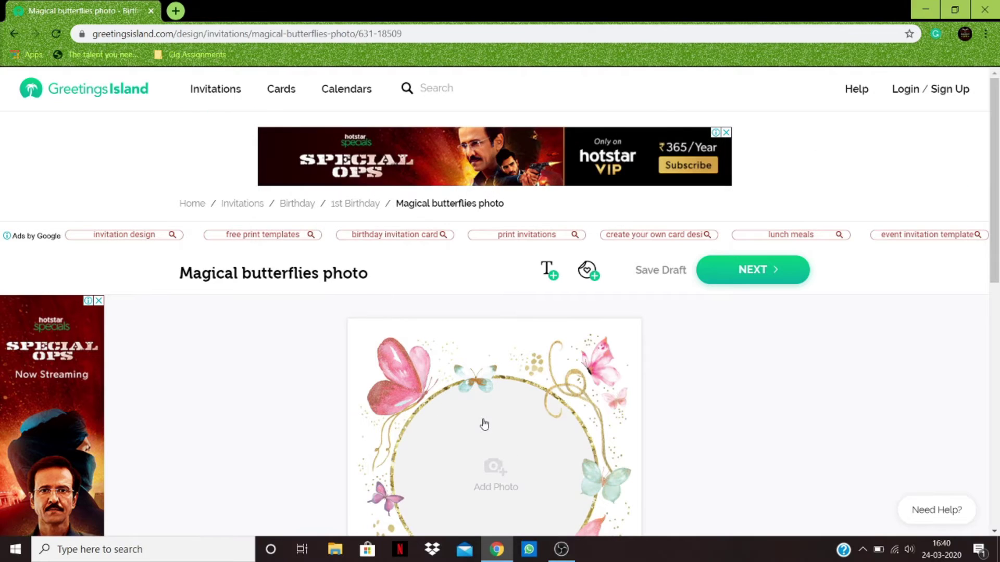
scroll(483, 420, "down", 3)
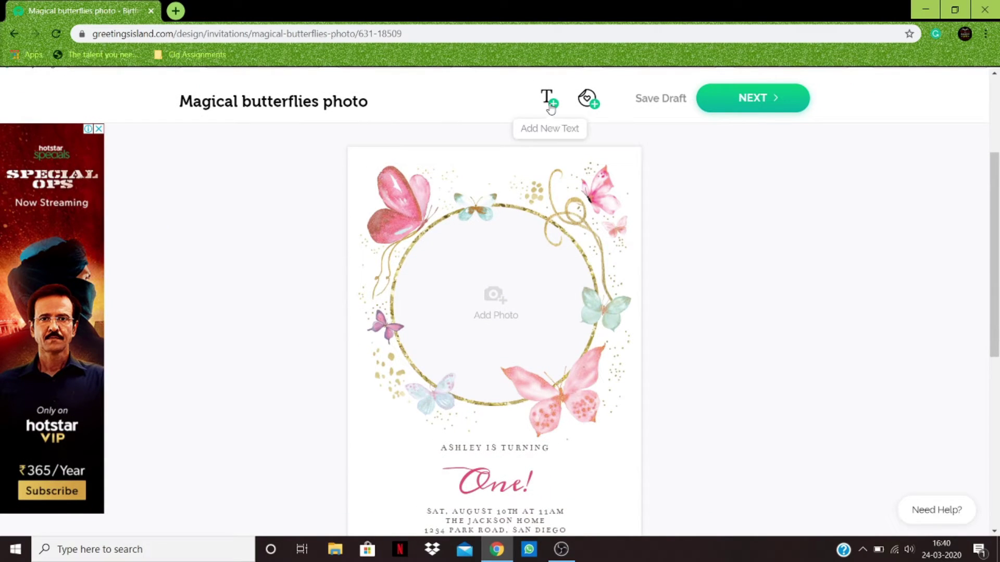
left_click(549, 100)
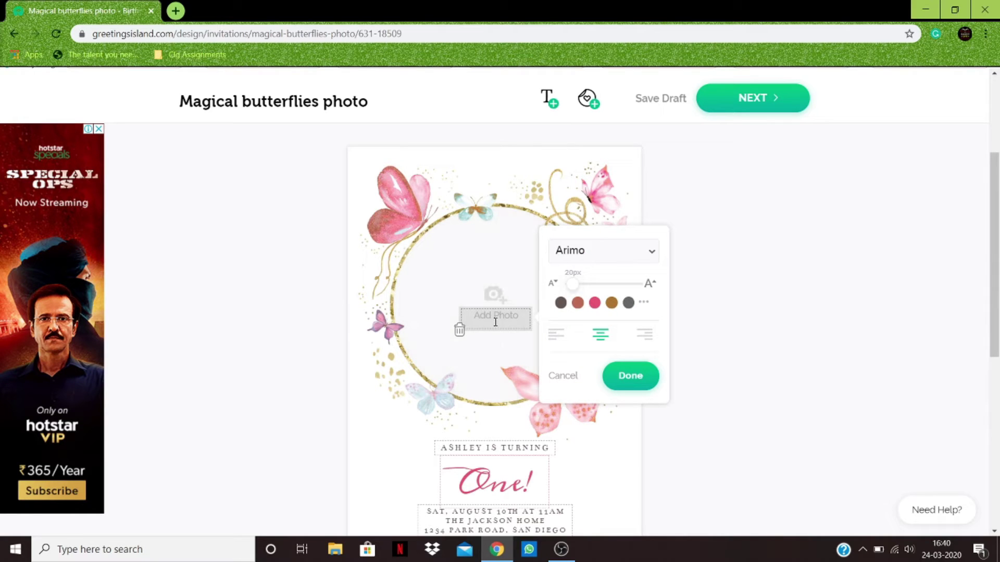
left_click_drag(495, 326, 389, 441)
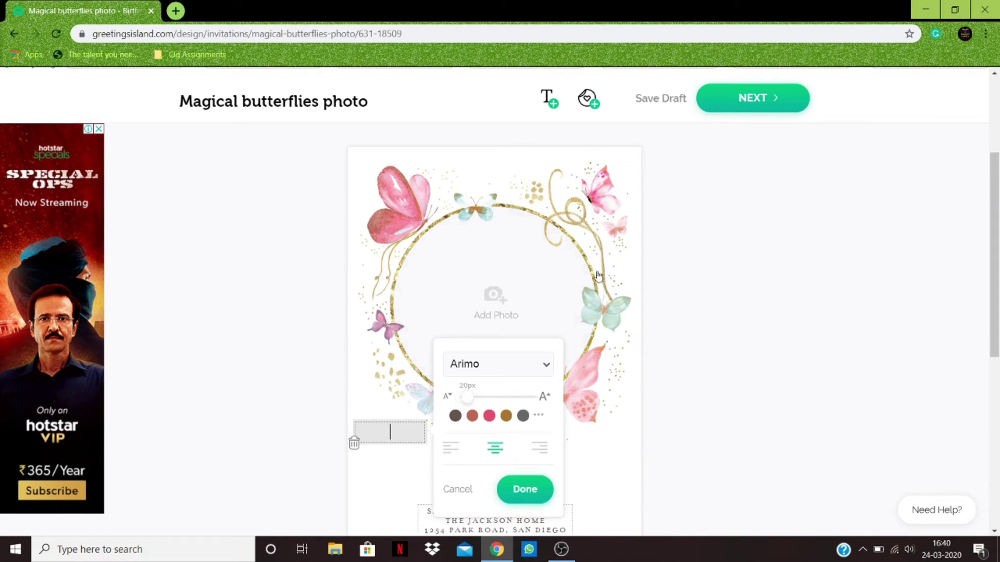
Look through the fonts available for the new text box, keeping Arimo selected
left_click(544, 374)
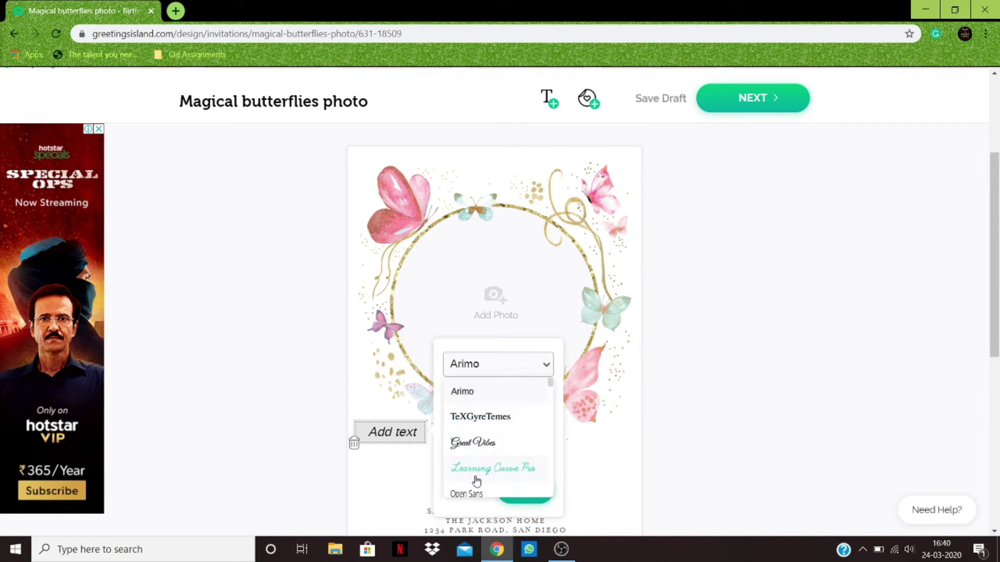
scroll(475, 457, "down", 2)
scroll(474, 457, "down", 10)
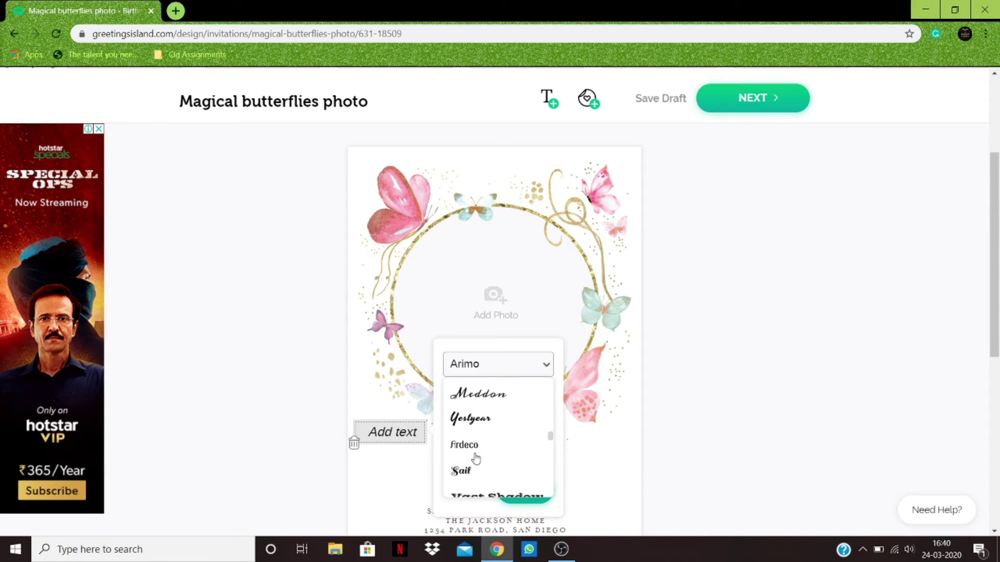
scroll(475, 457, "down", 3)
scroll(474, 458, "down", 2)
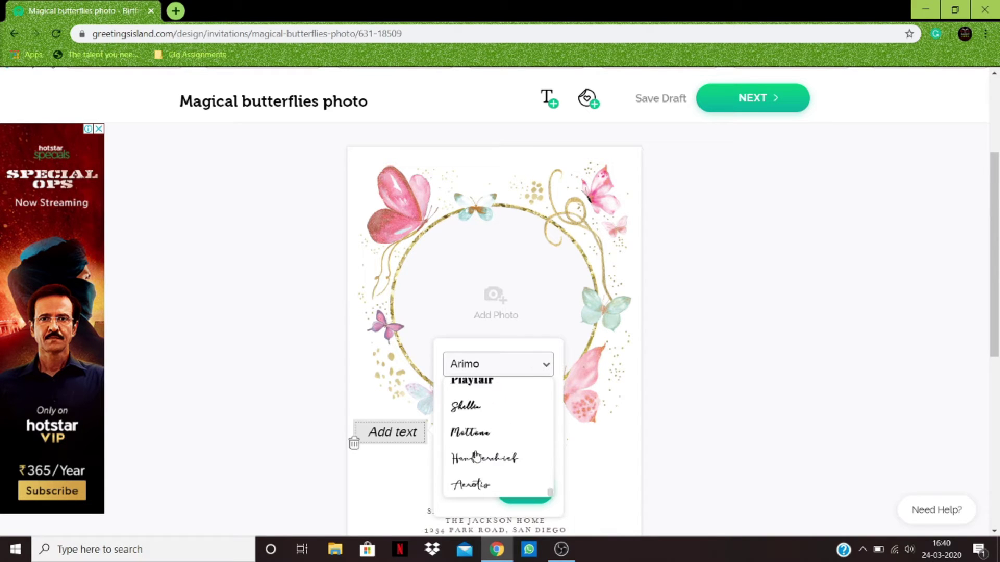
left_click(714, 400)
left_click(416, 432)
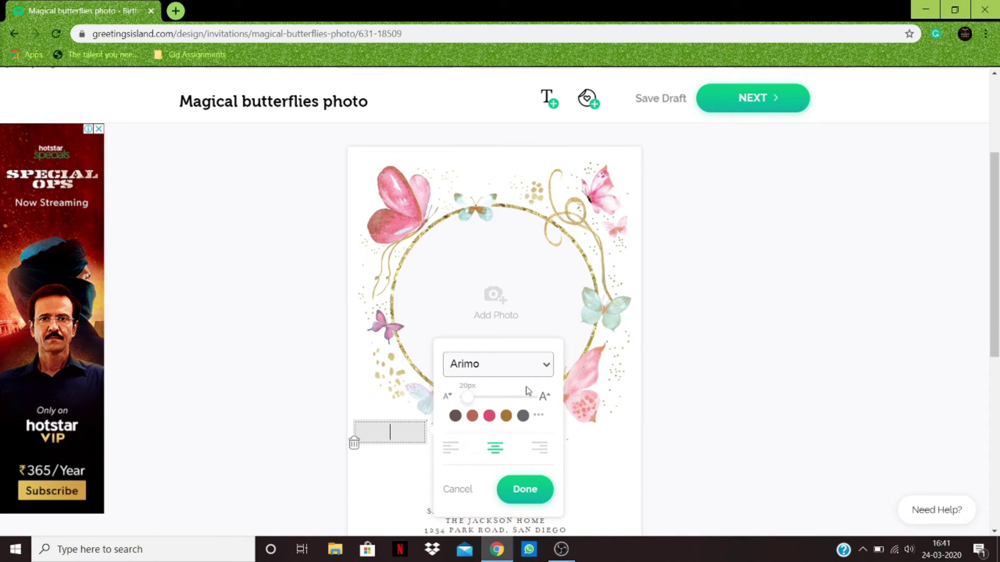
Try larger and smaller sizes for the new text, settle on 19 px and apply it
left_click(544, 397)
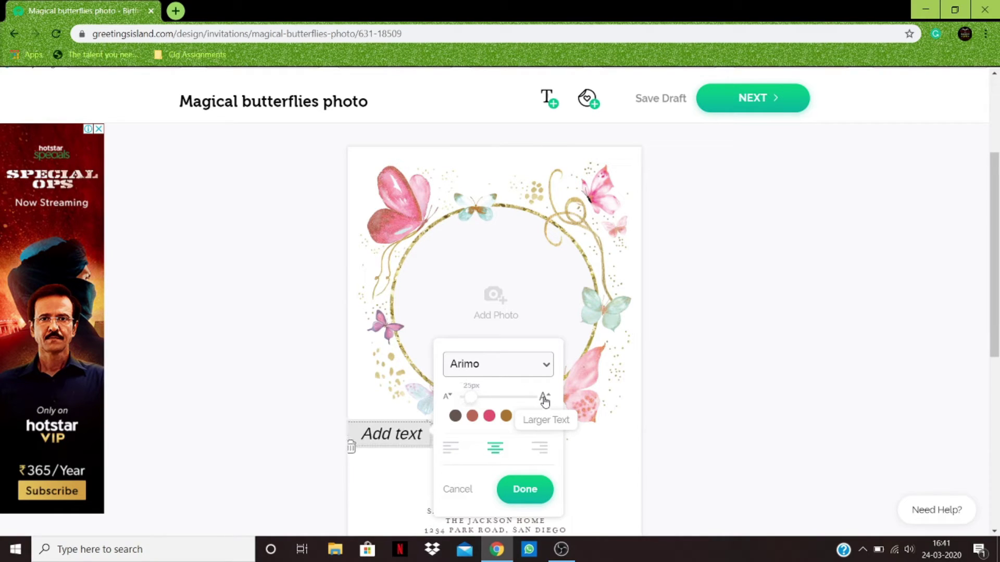
left_click(544, 397)
left_click(448, 397)
left_click(448, 397)
left_click(448, 397)
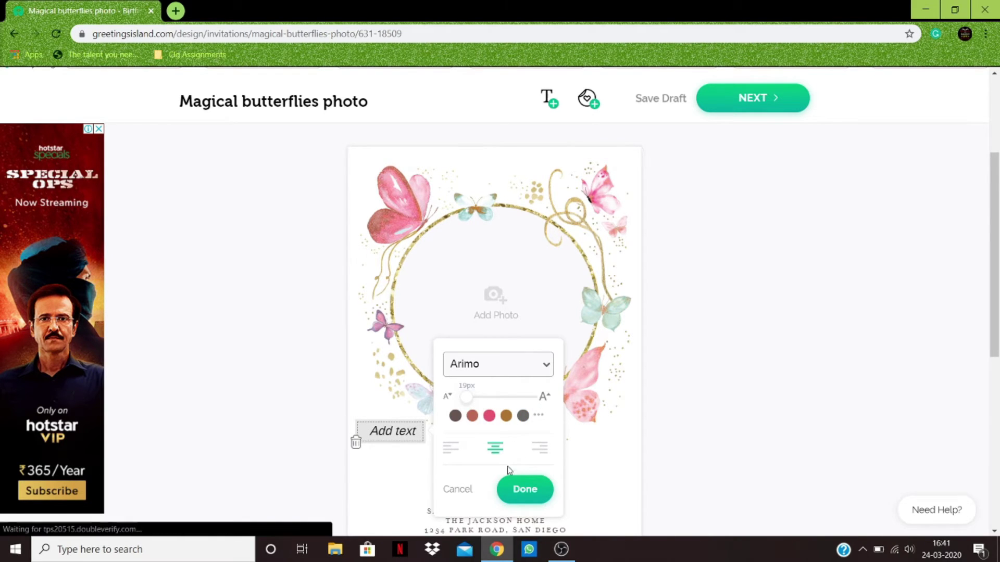
left_click(516, 489)
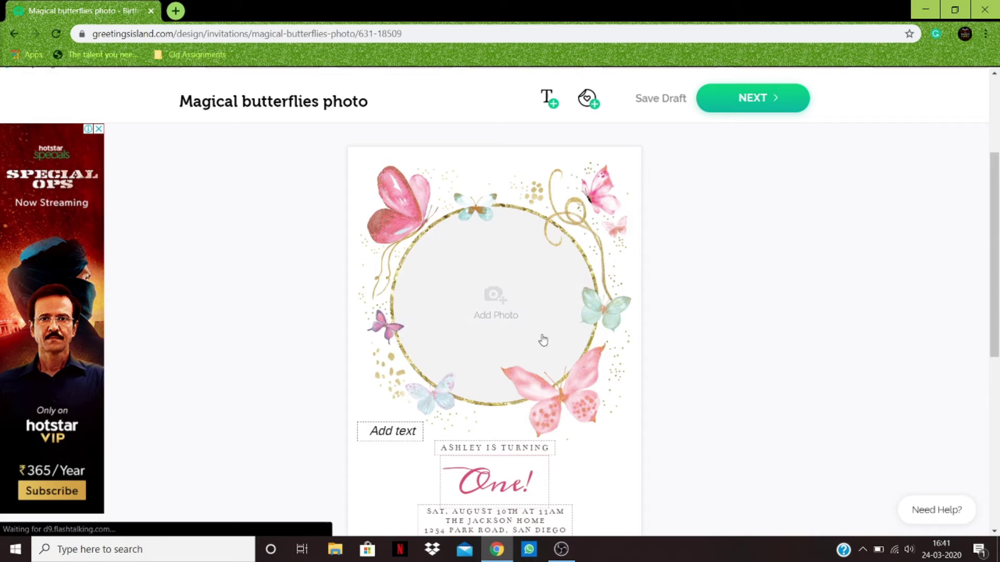
Look through the Babies stickers, the list of sticker categories and the option to upload an own image, without adding anything
left_click(597, 101)
scroll(544, 309, "down", 3)
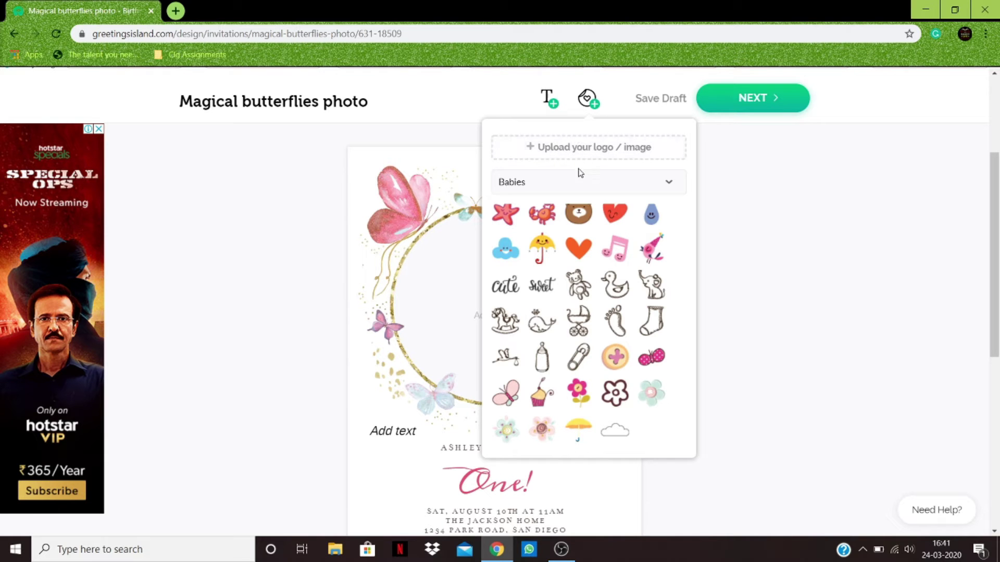
left_click(585, 188)
scroll(567, 292, "down", 5)
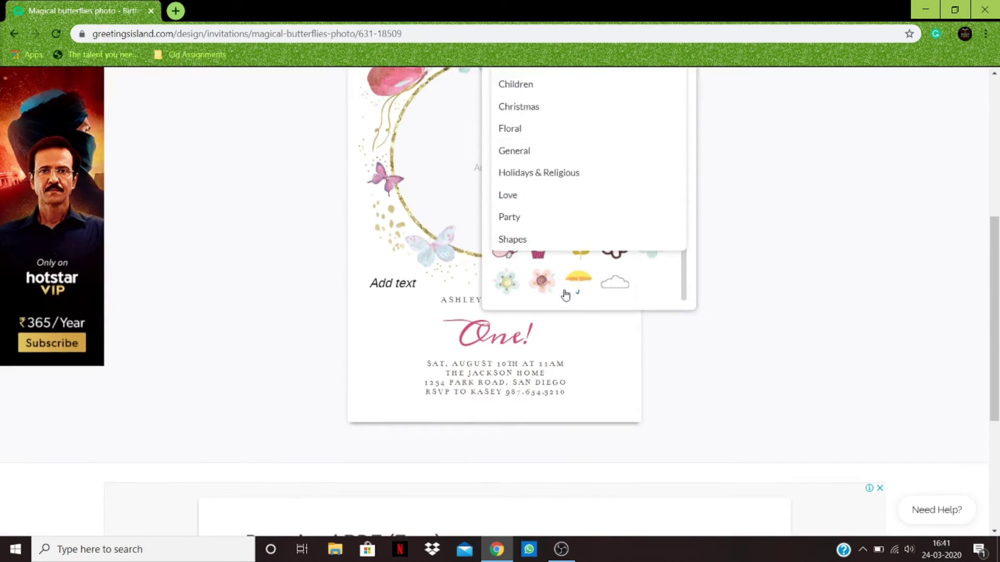
scroll(566, 294, "up", 6)
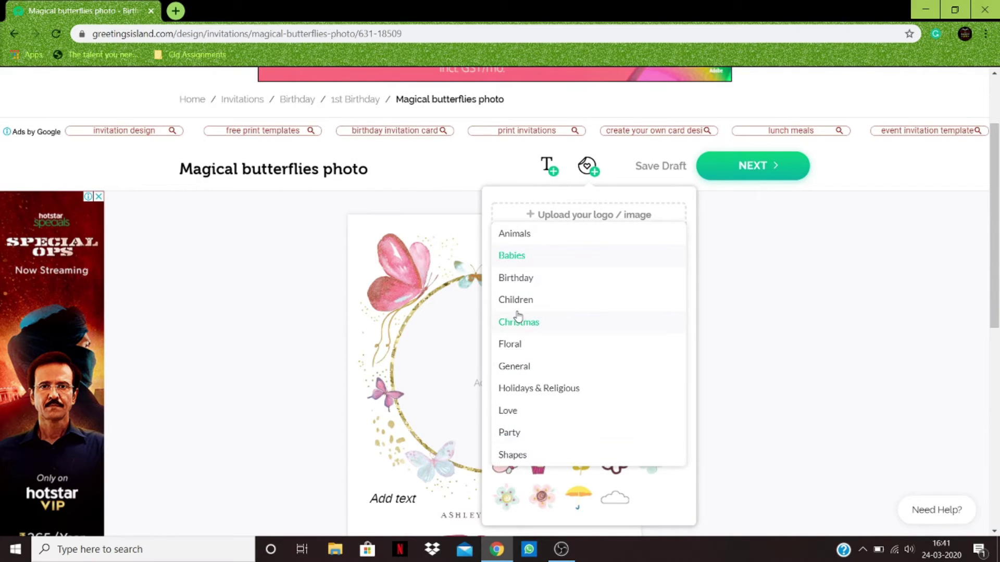
left_click(577, 212)
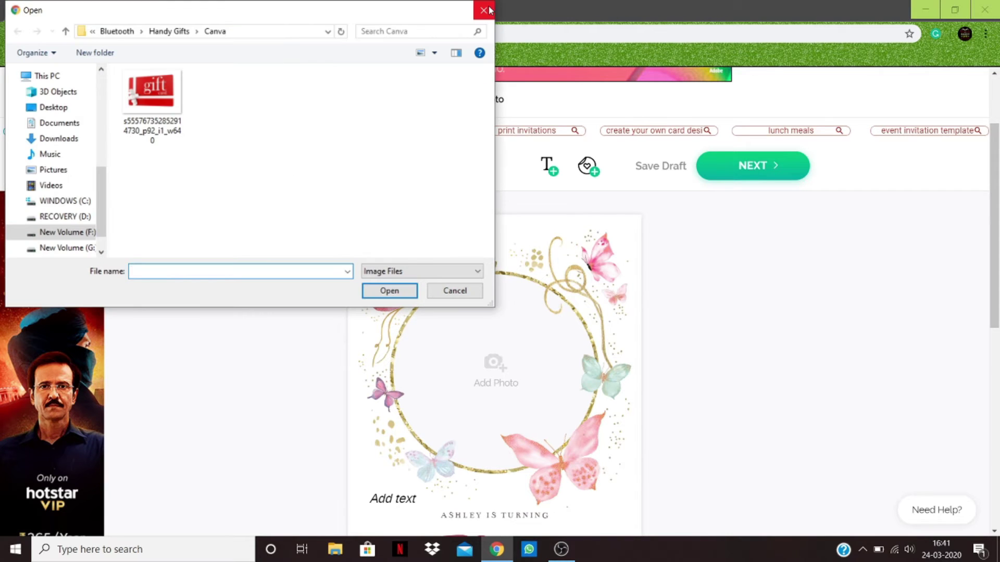
left_click(482, 11)
Leave the butterfly invitation editor without saving and open the birthday cards For Her category
scroll(543, 263, "down", 3)
scroll(543, 263, "up", 4)
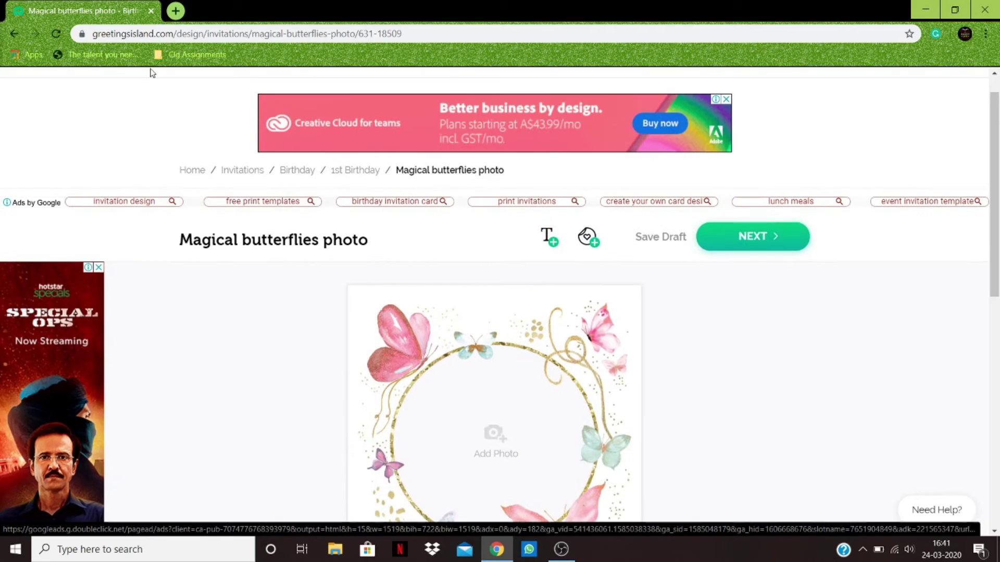
left_click(15, 33)
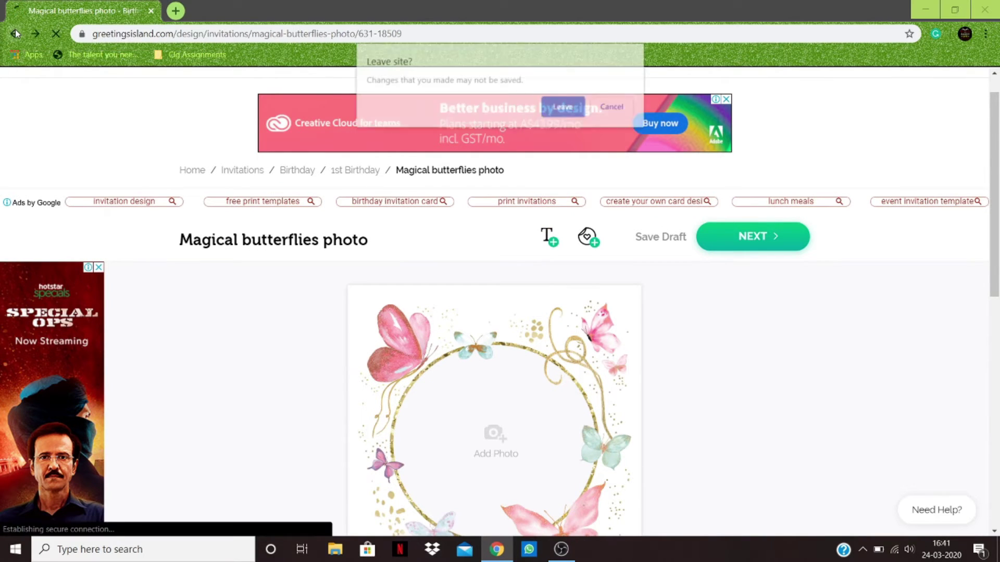
left_click(559, 110)
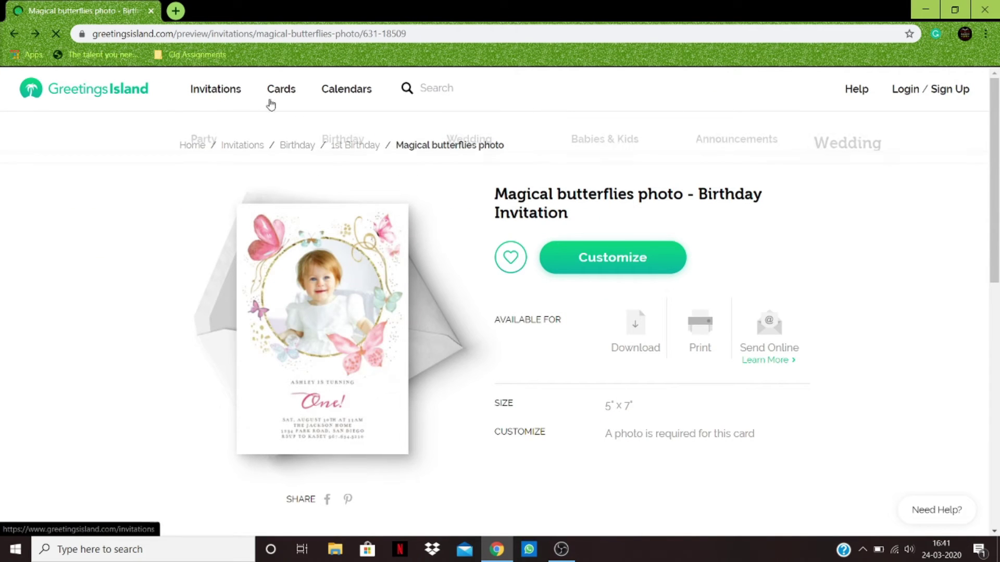
mouse_move(232, 89)
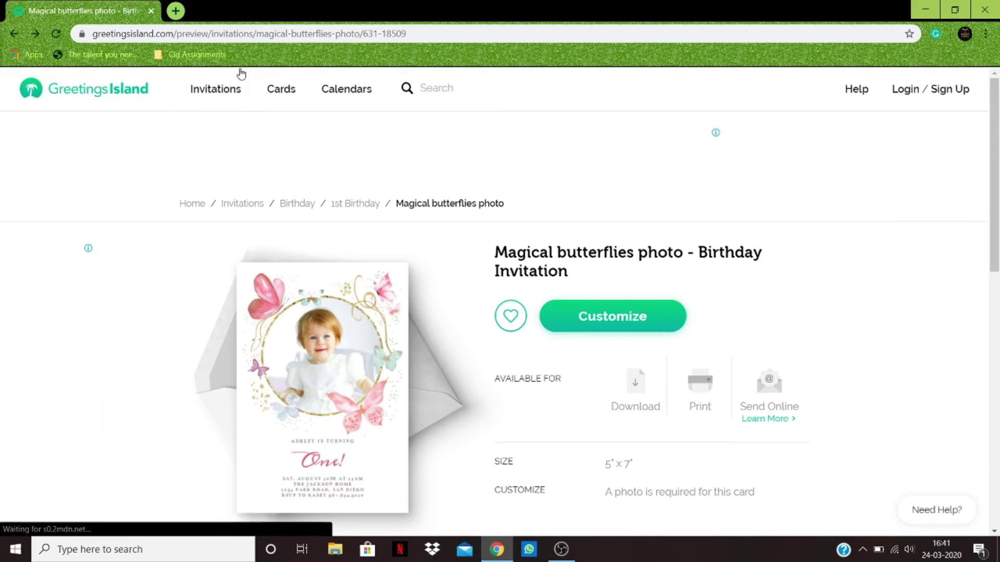
mouse_move(281, 89)
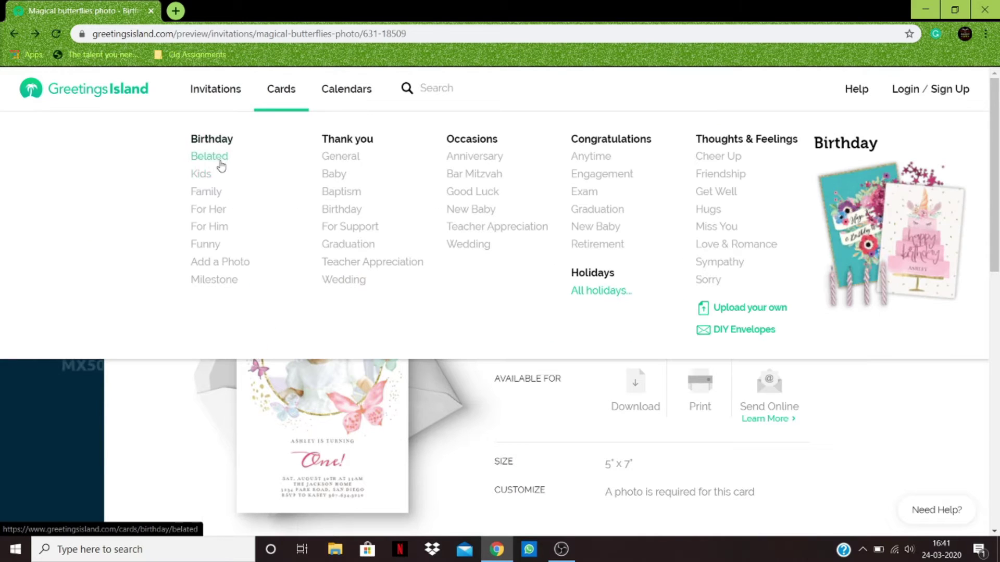
left_click(203, 210)
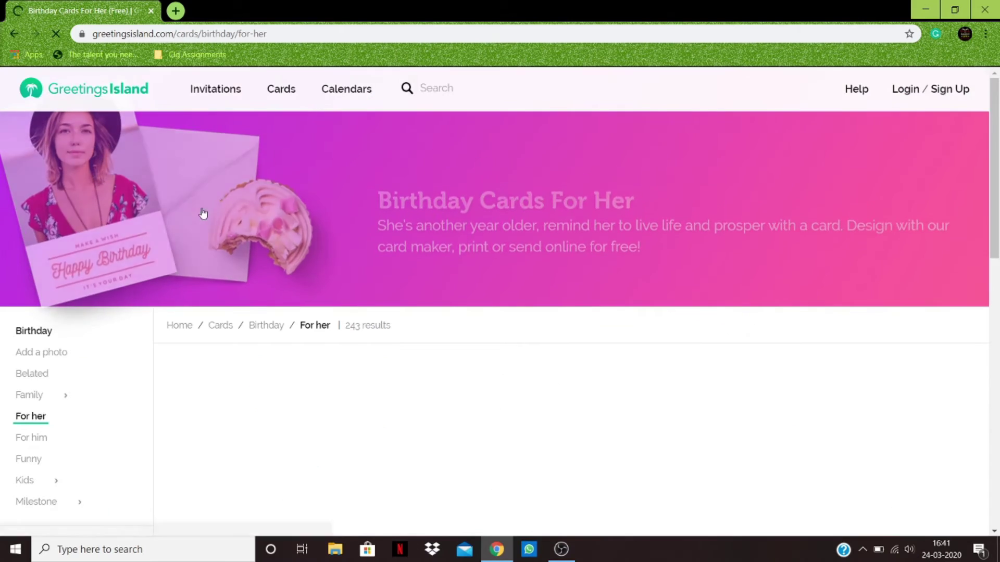
Browse the birthday card designs for her, including the photo cards
scroll(447, 252, "down", 3)
scroll(447, 252, "down", 5)
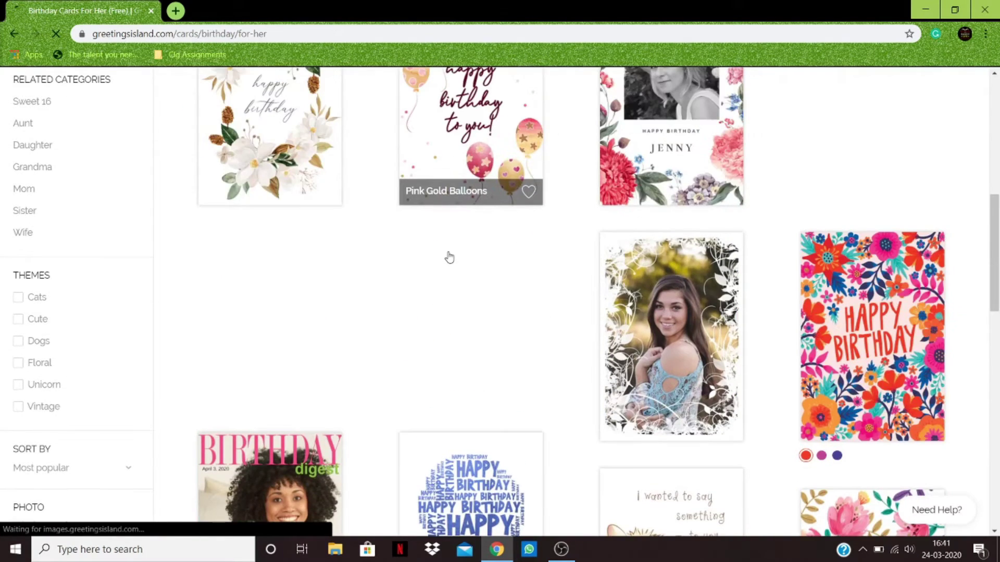
scroll(449, 257, "up", 5)
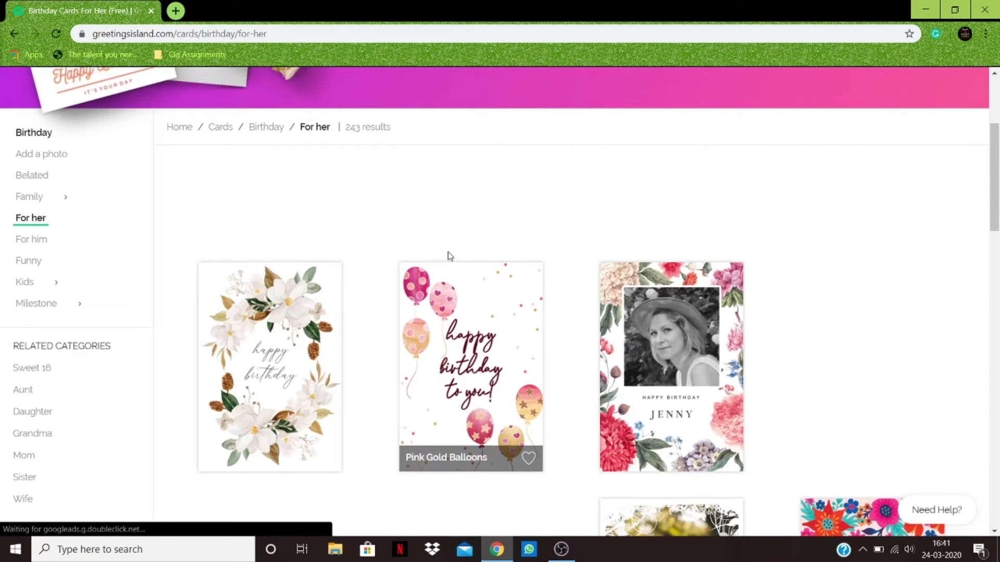
scroll(450, 256, "down", 15)
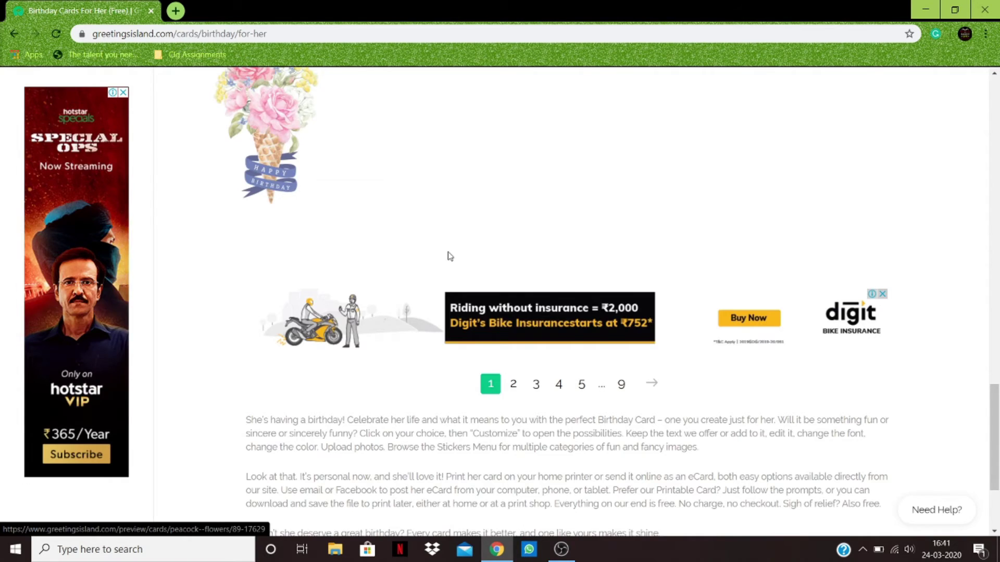
scroll(450, 256, "up", 10)
scroll(450, 256, "up", 6)
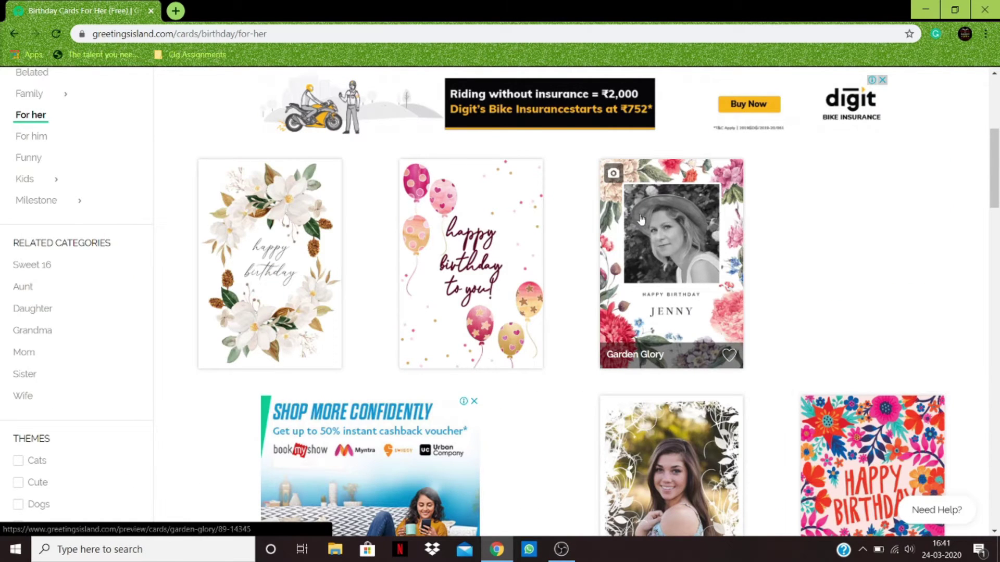
scroll(639, 282, "down", 2)
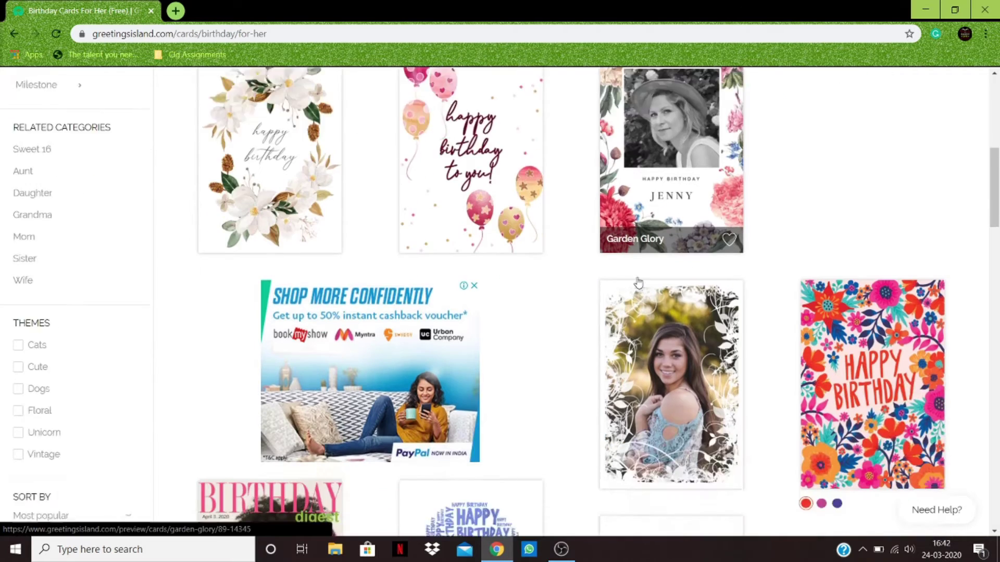
scroll(639, 283, "down", 2)
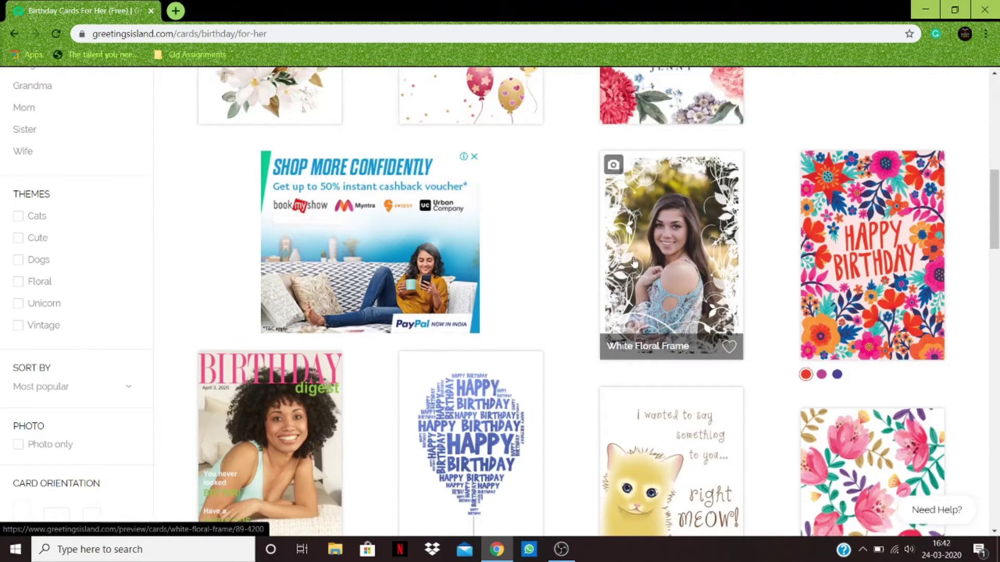
Open the White Floral Frame birthday card for customizing and examine the photo area on its front
left_click(634, 262)
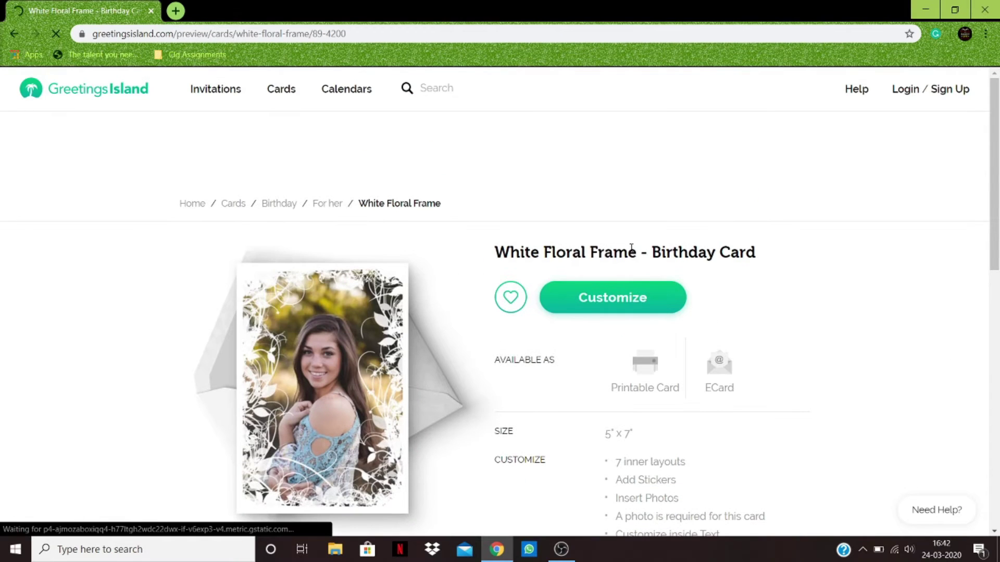
left_click(613, 296)
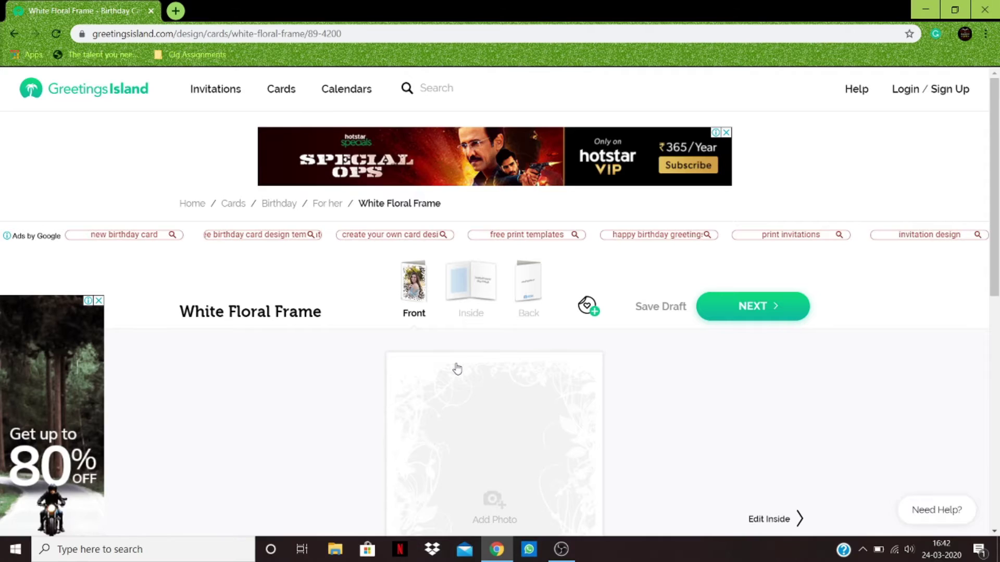
scroll(457, 369, "down", 5)
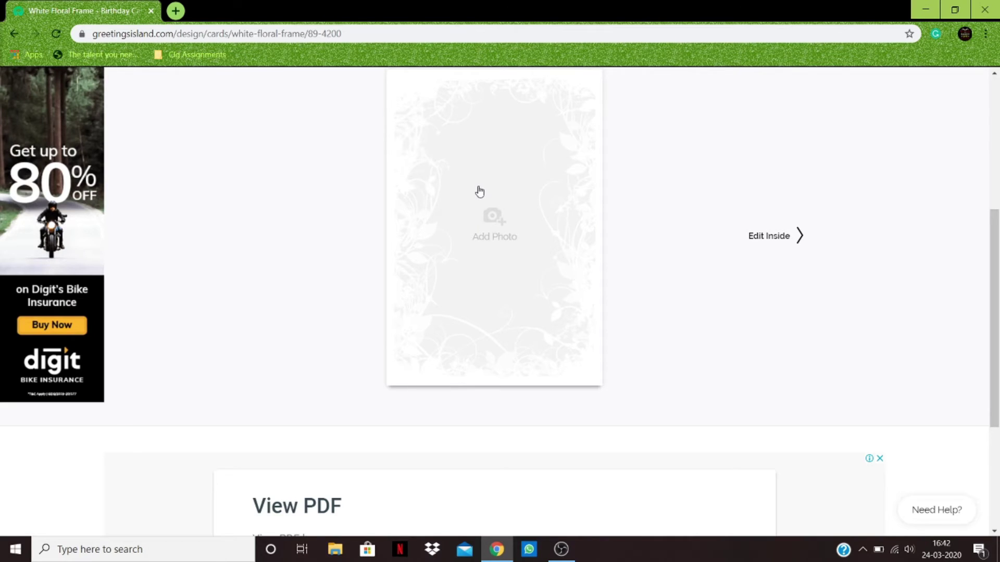
scroll(479, 191, "up", 2)
scroll(479, 335, "down", 2)
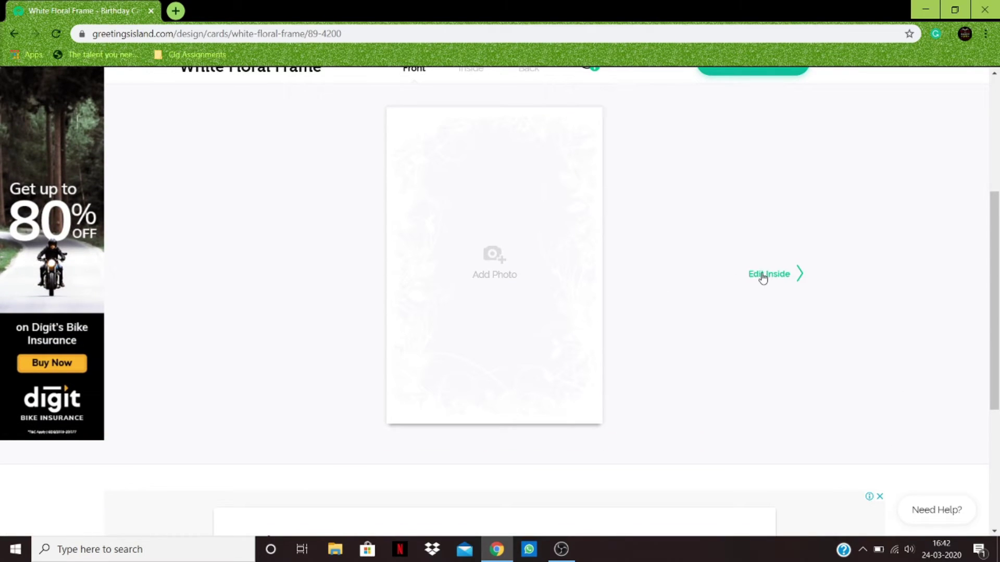
Edit the card's inside, trying the layout with text on both pages and the one with a full-page photo beside text
left_click(767, 278)
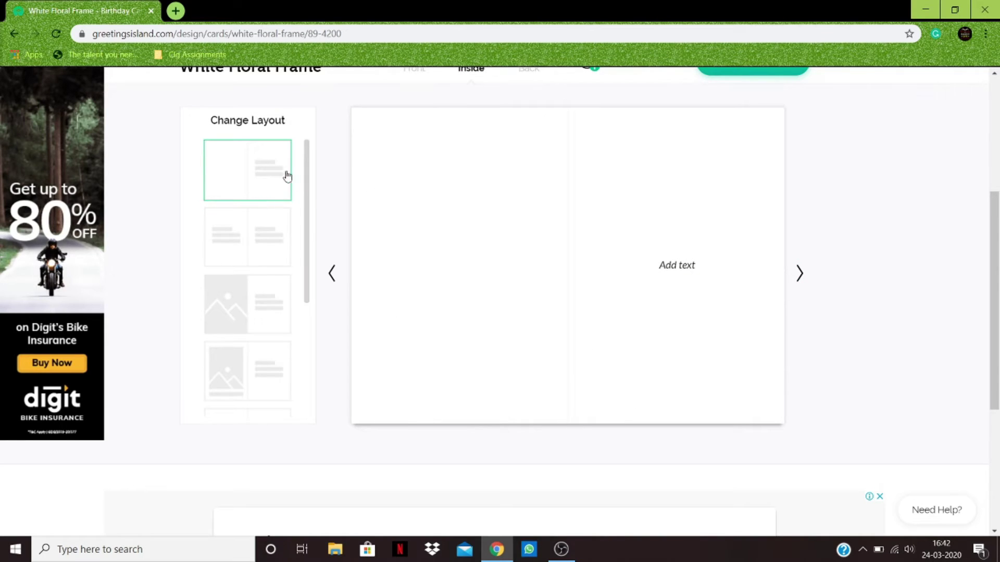
left_click_drag(307, 216, 317, 115)
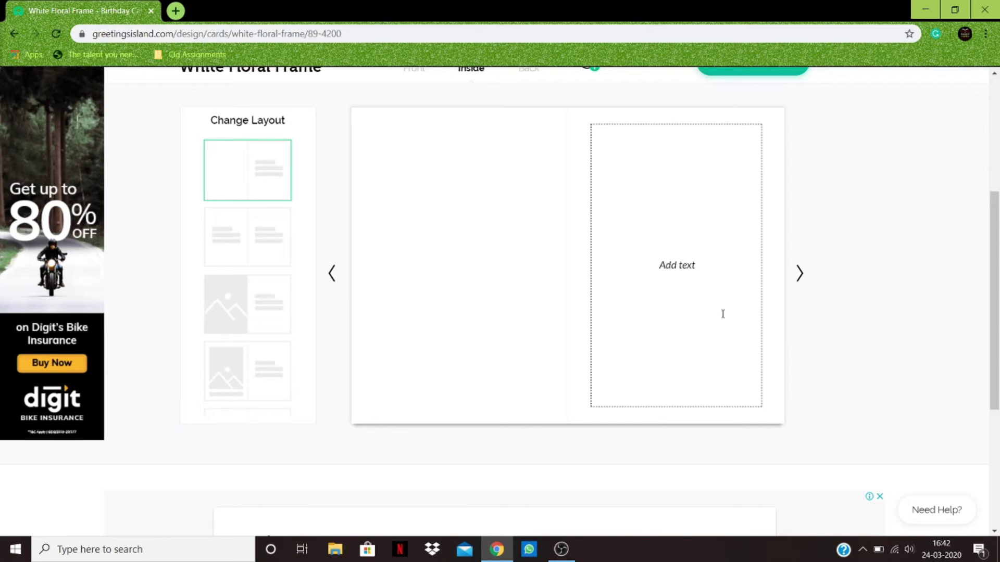
left_click(260, 254)
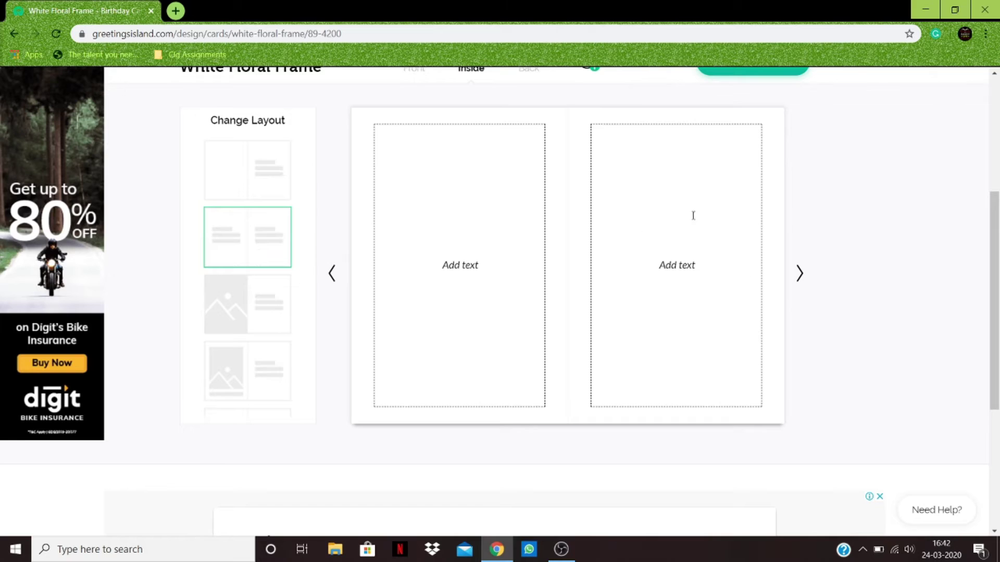
left_click(266, 303)
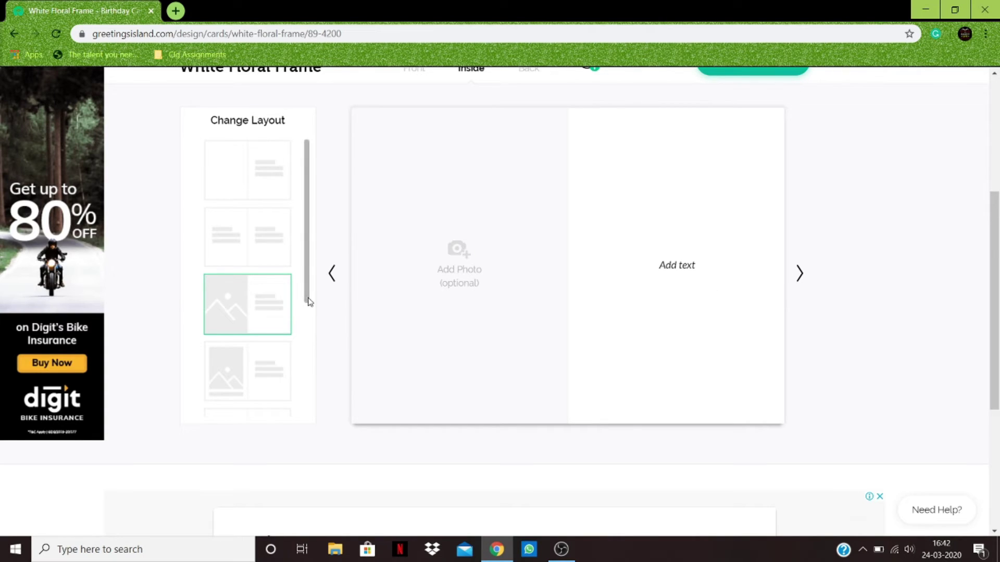
Try the inside layouts with one, two and three captioned photos on the page facing the text
scroll(309, 320, "down", 1)
left_click_drag(309, 322, 308, 422)
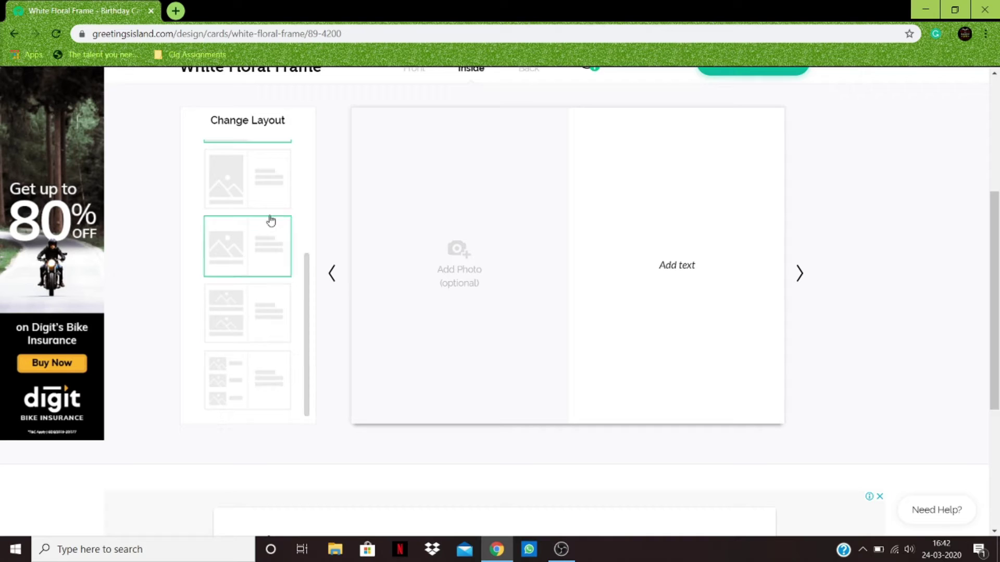
left_click(259, 192)
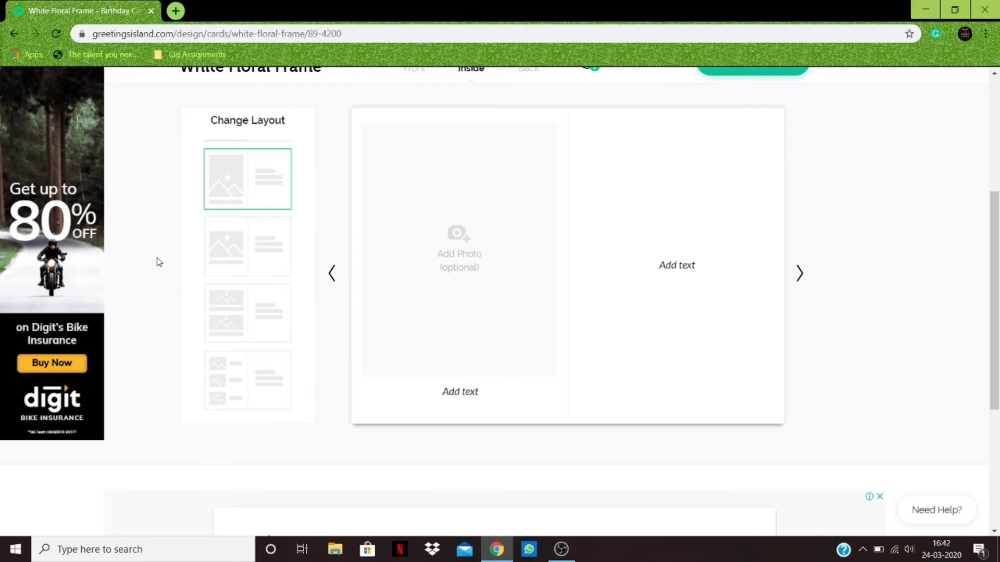
left_click(250, 234)
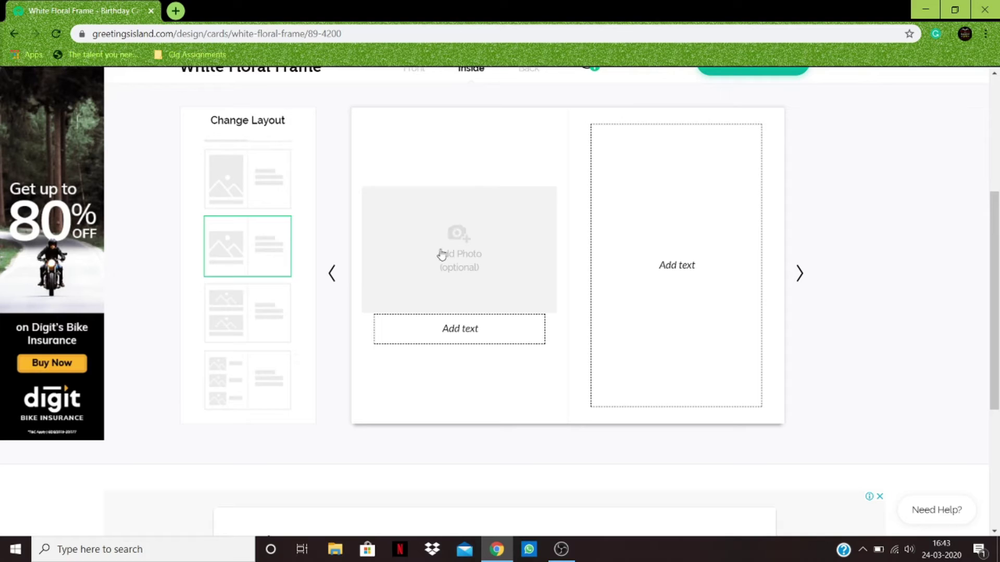
left_click(251, 308)
left_click(232, 386)
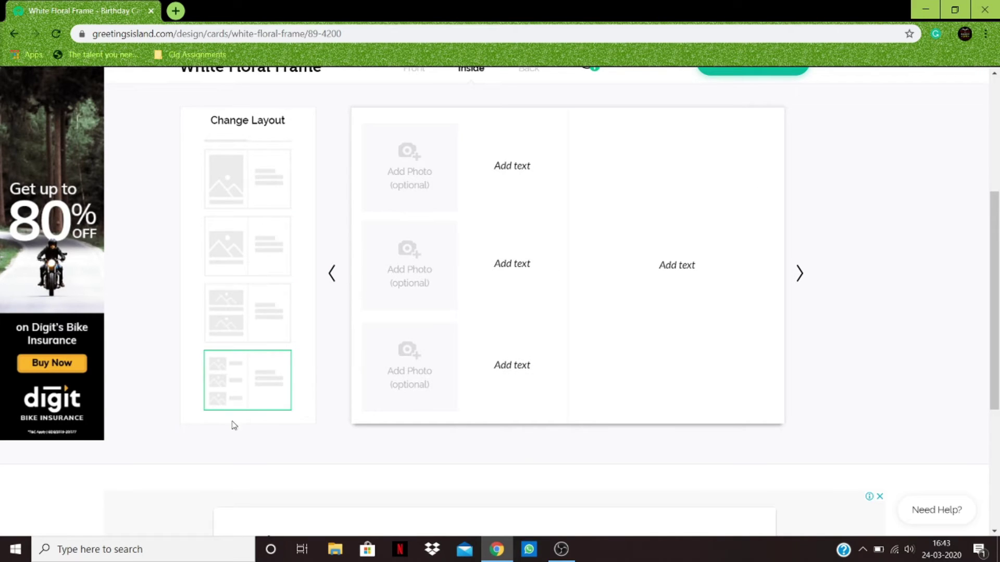
left_click(232, 290)
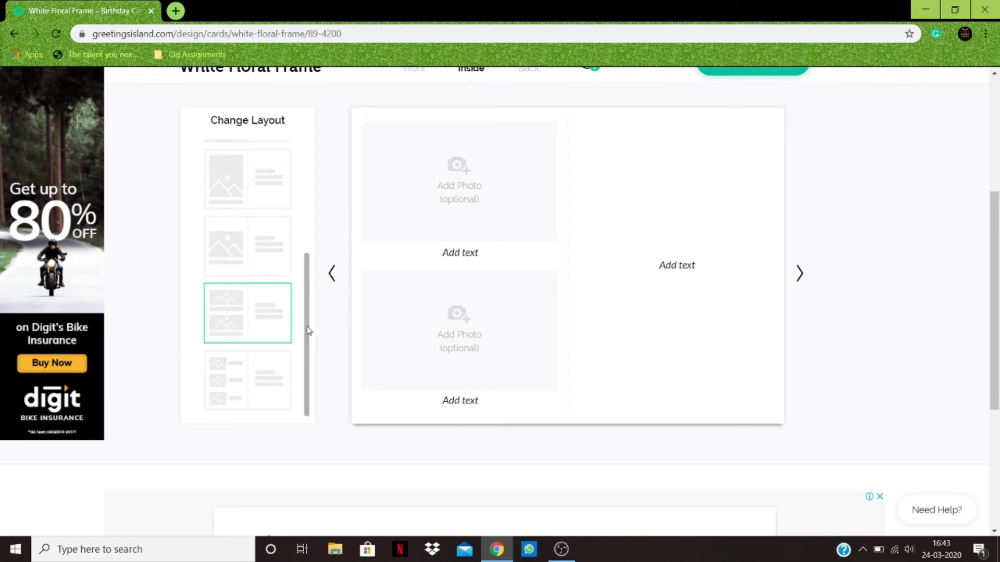
Choose the inside layout with text on the right page only and insert the suggested birthday message beginning "Your birthday is for thinking of happy yesterdays"
left_click_drag(307, 332, 312, 194)
left_click(240, 165)
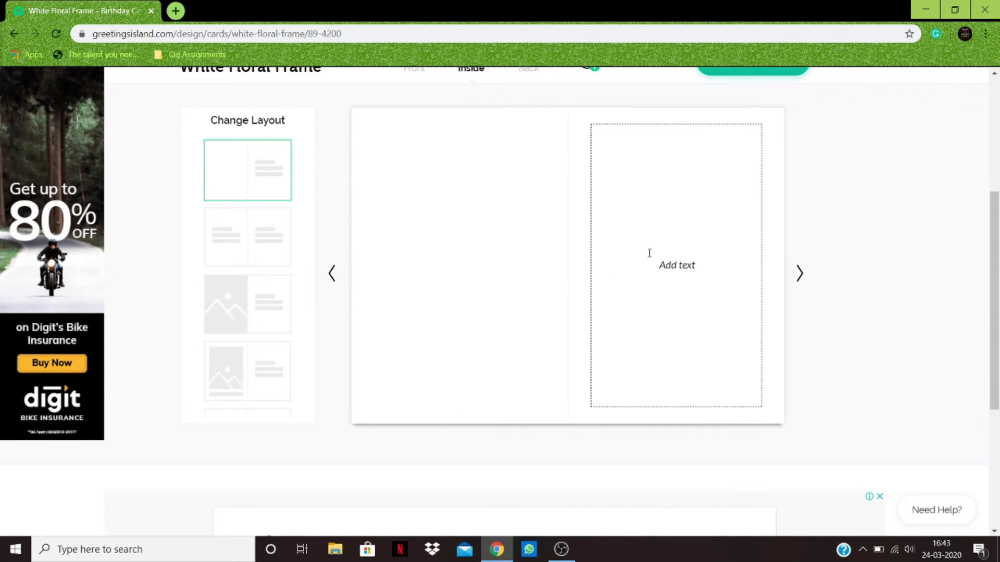
left_click(671, 277)
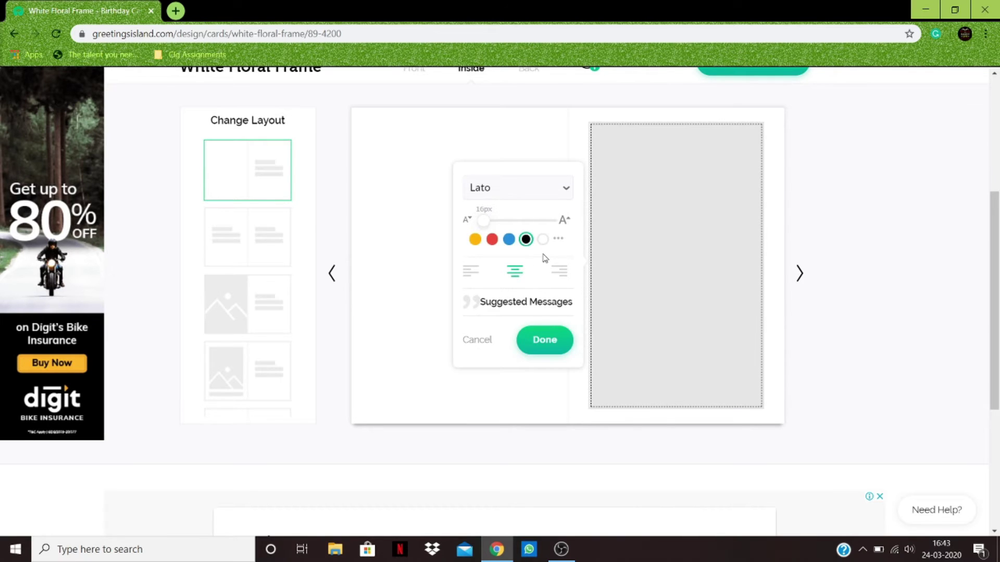
left_click(511, 309)
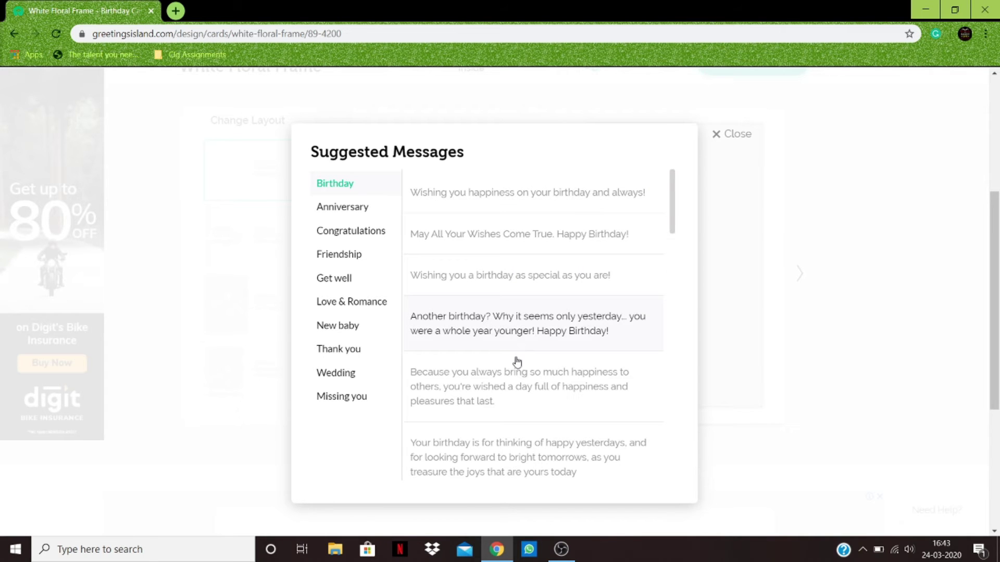
left_click(455, 458)
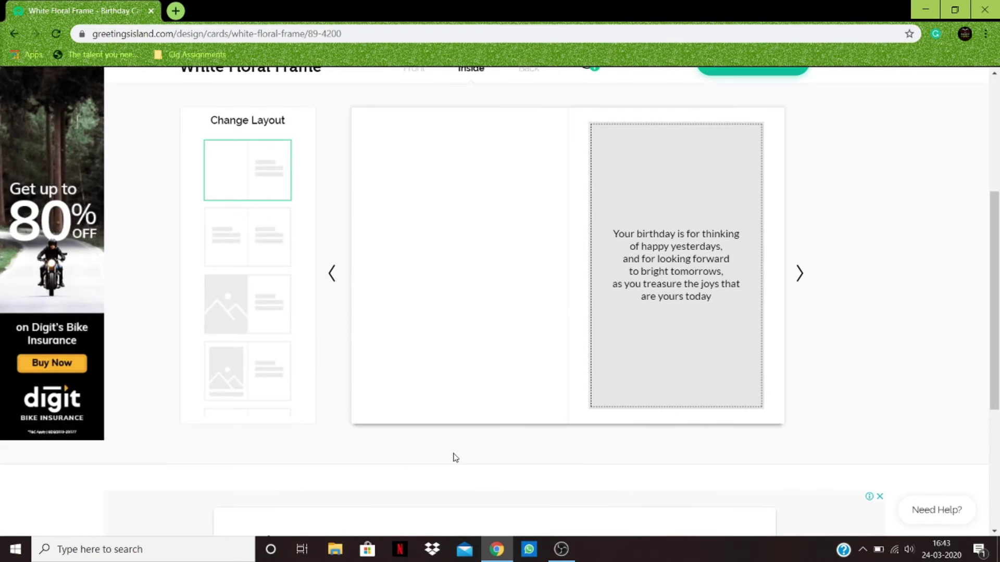
Set the inside message's text size to 20px
left_click(652, 268)
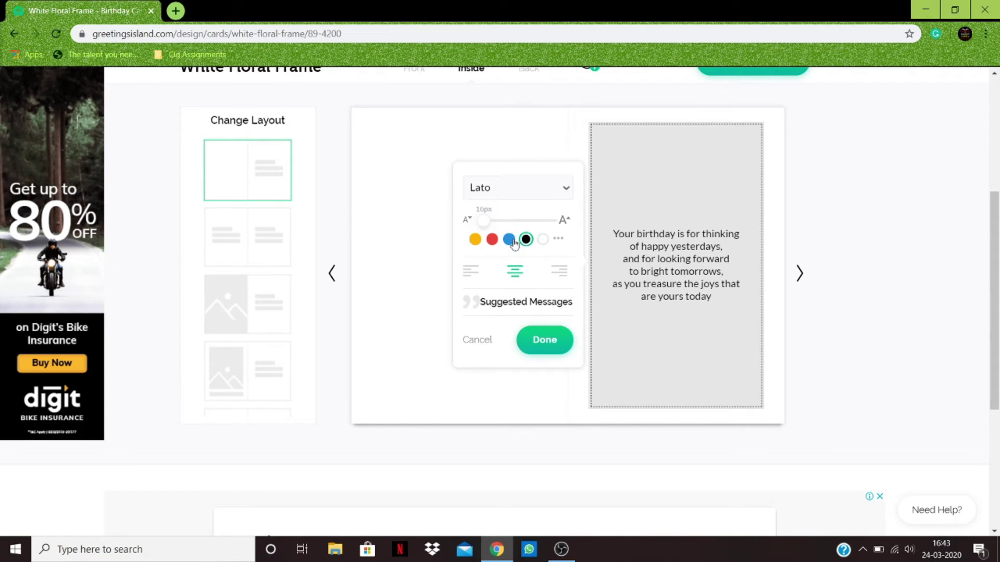
left_click(565, 220)
left_click(564, 221)
left_click(565, 221)
left_click(564, 221)
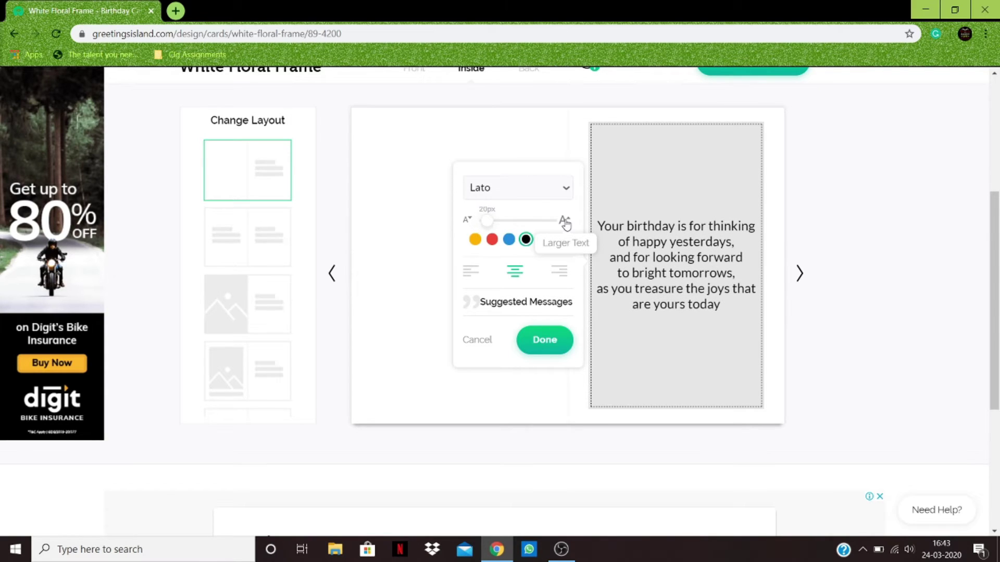
Try left and right alignment on the inside message, restore centre alignment, check the available fonts, and apply the text formatting
left_click(470, 273)
left_click(516, 272)
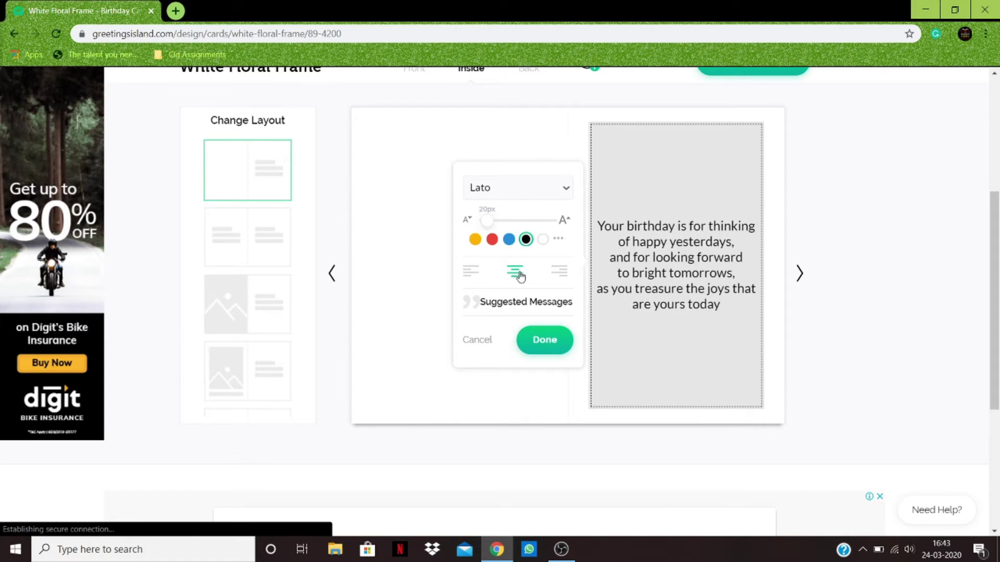
left_click(559, 273)
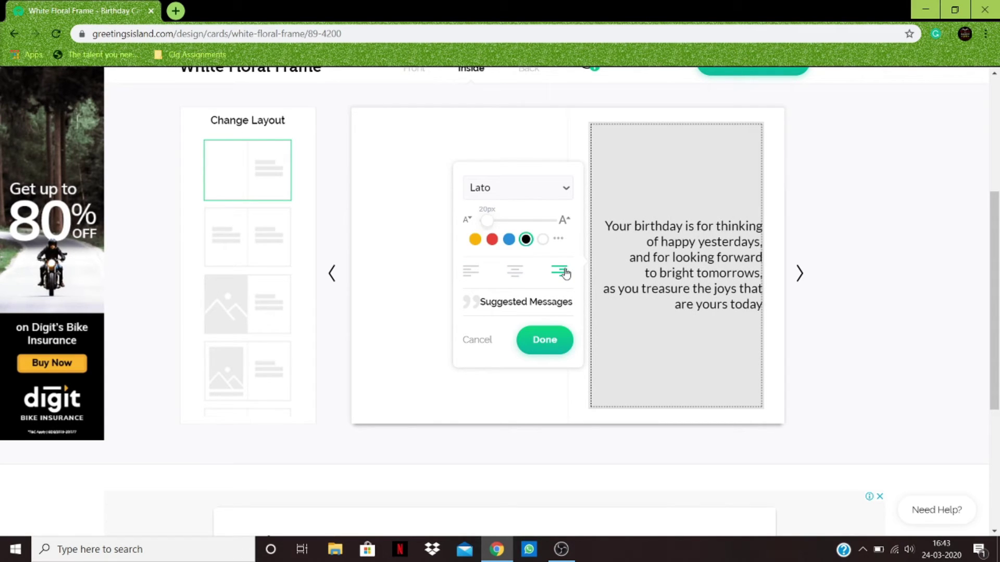
left_click(525, 277)
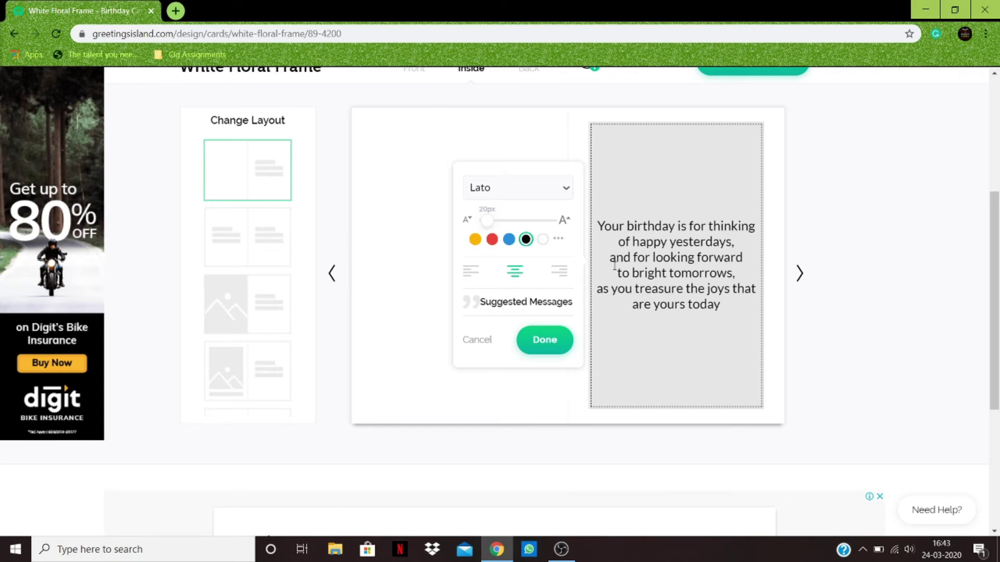
left_click(534, 190)
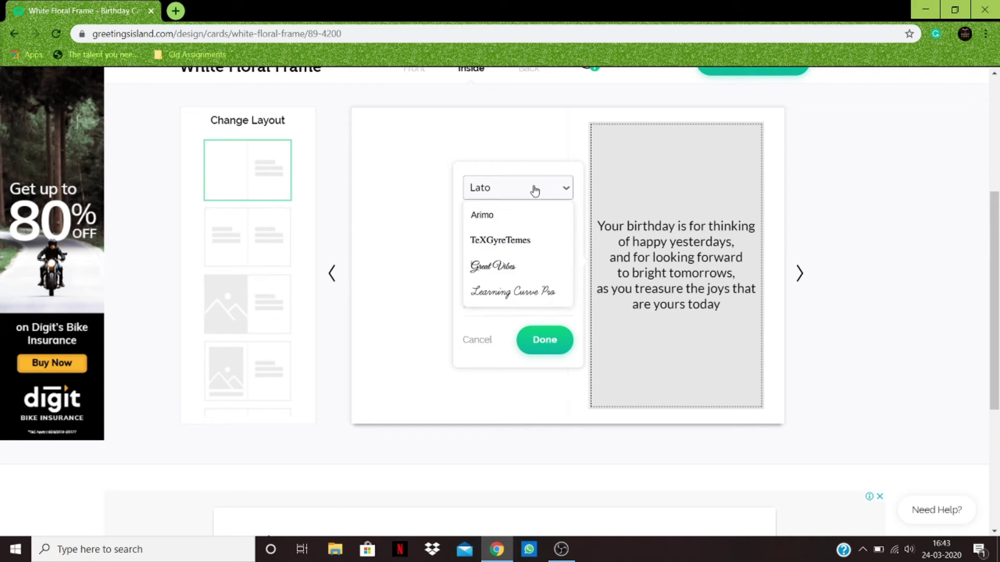
left_click(517, 188)
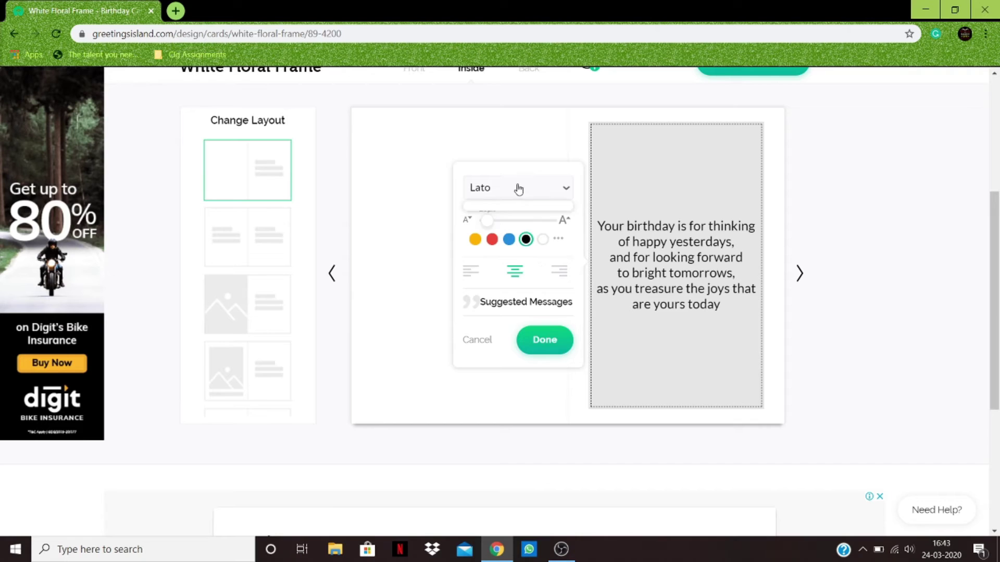
left_click(551, 338)
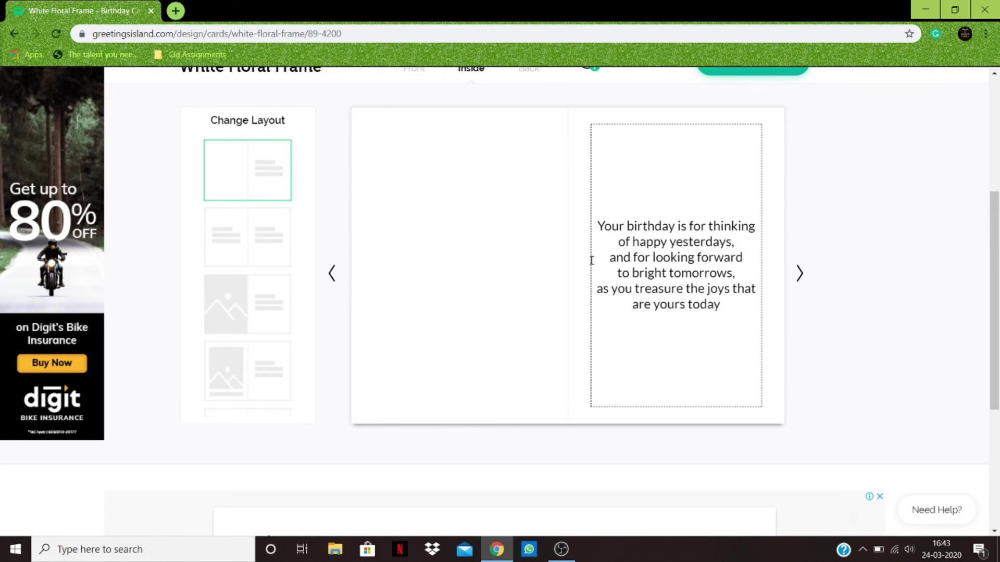
Go to the card's back and add the two-line text "from, Handy Gifts" below the photo area
scroll(592, 260, "up", 4)
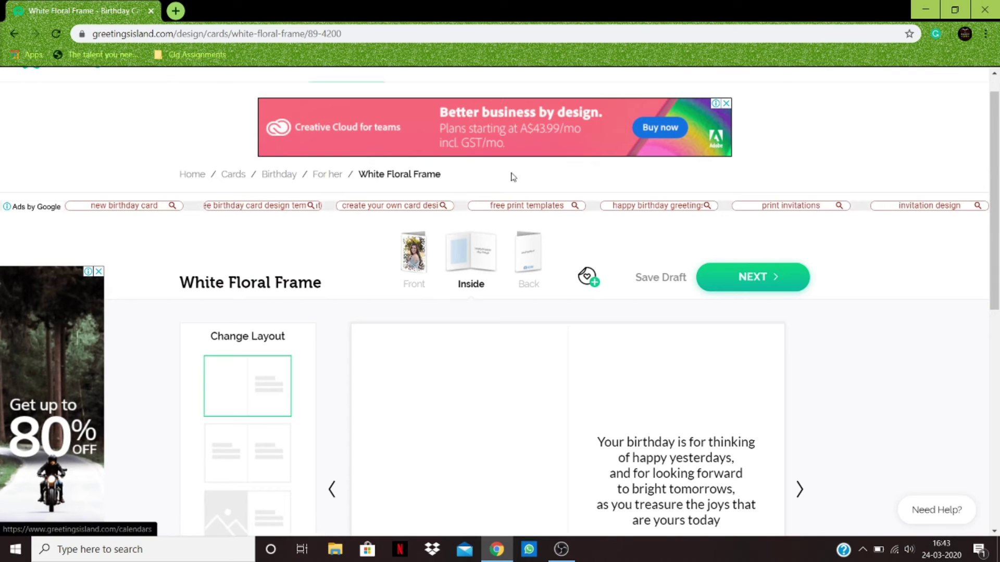
scroll(864, 397, "down", 4)
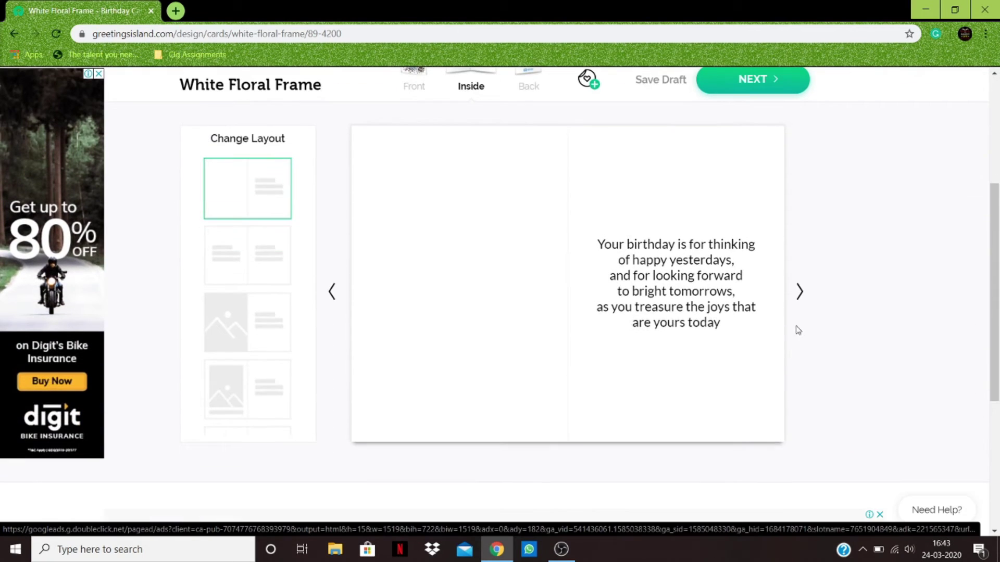
left_click(799, 292)
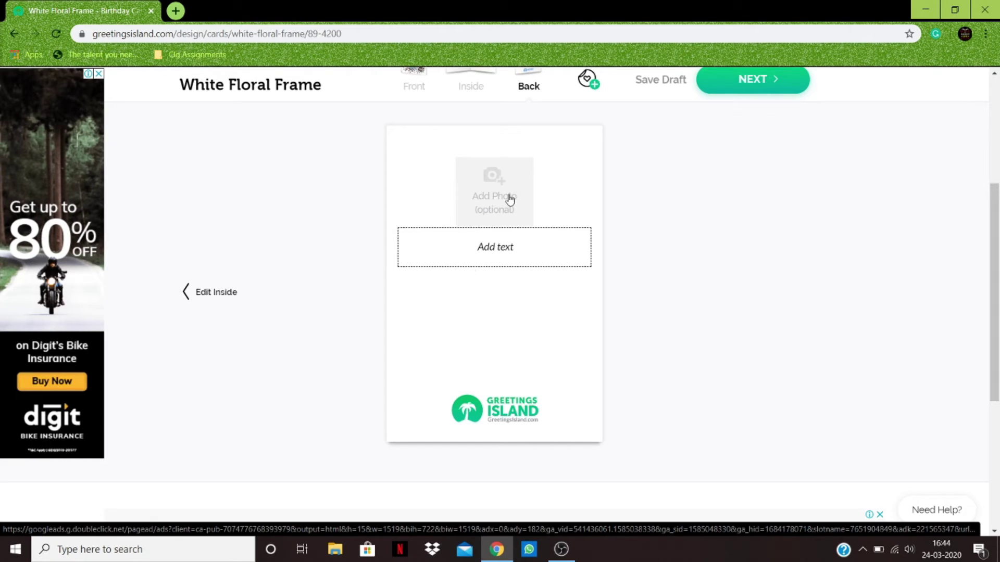
left_click(490, 254)
type("from,")
key("Return")
type("Han")
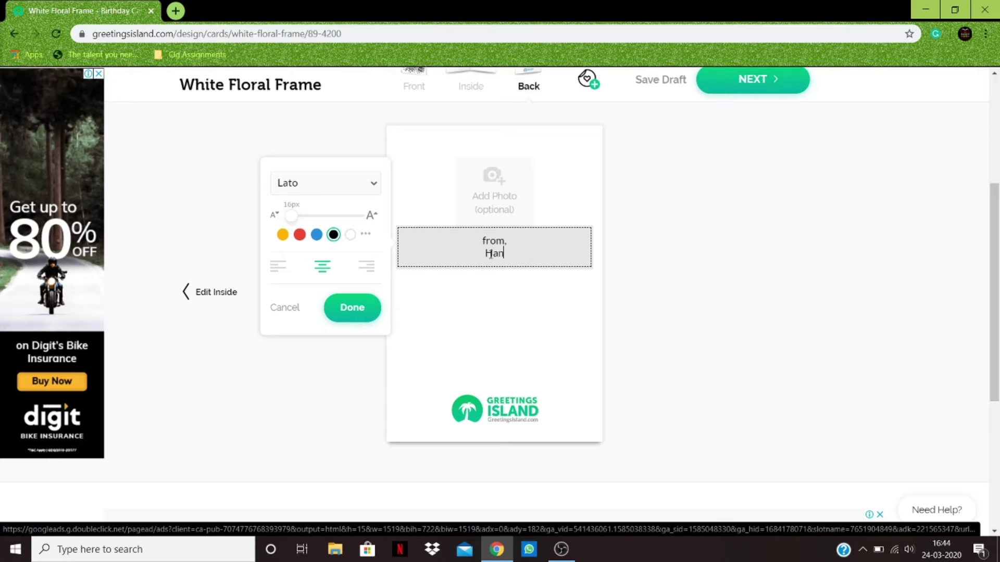
type("dy Gifts")
left_click(803, 222)
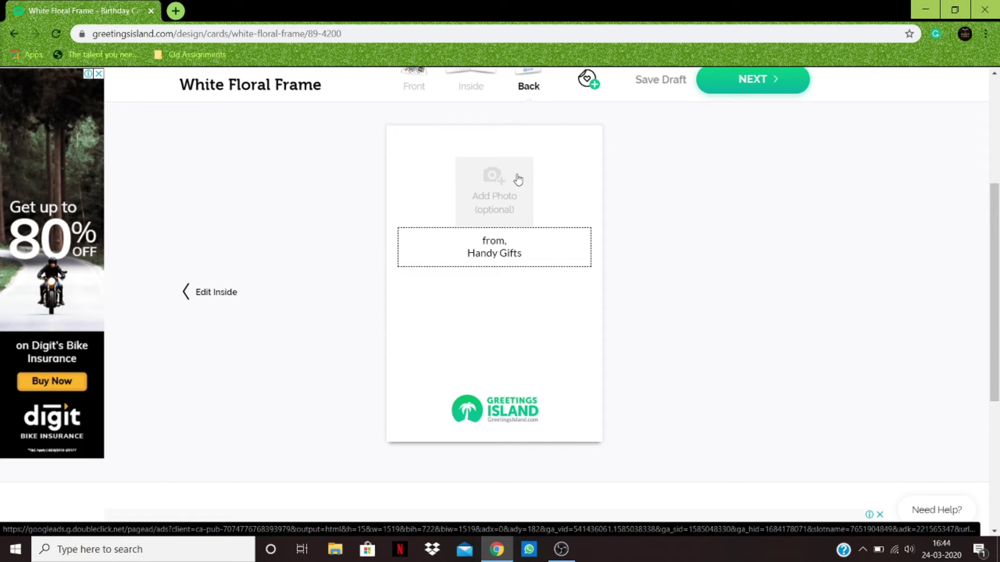
Look through the Birthday stickers available for the card without adding one
scroll(453, 295, "up", 2)
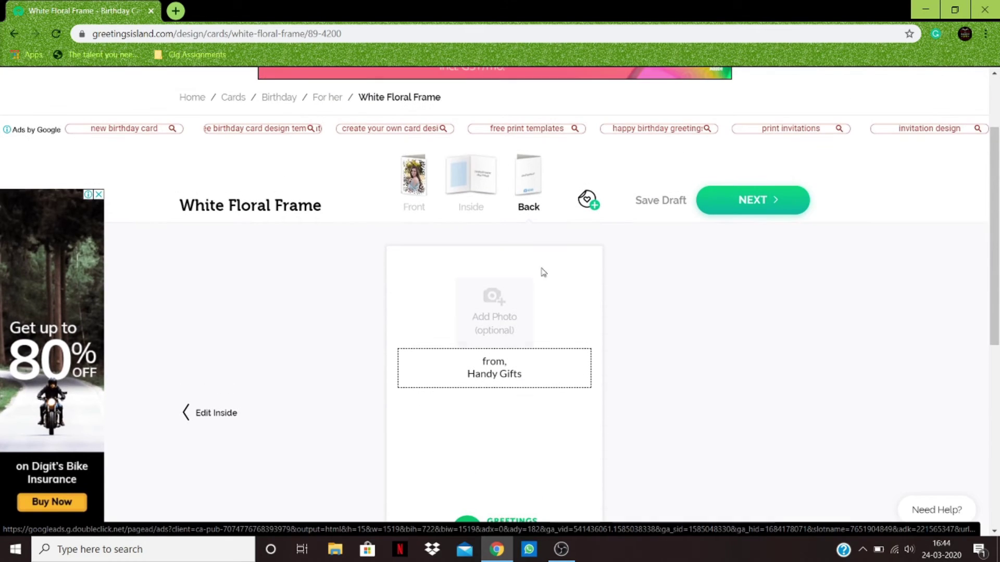
left_click(586, 200)
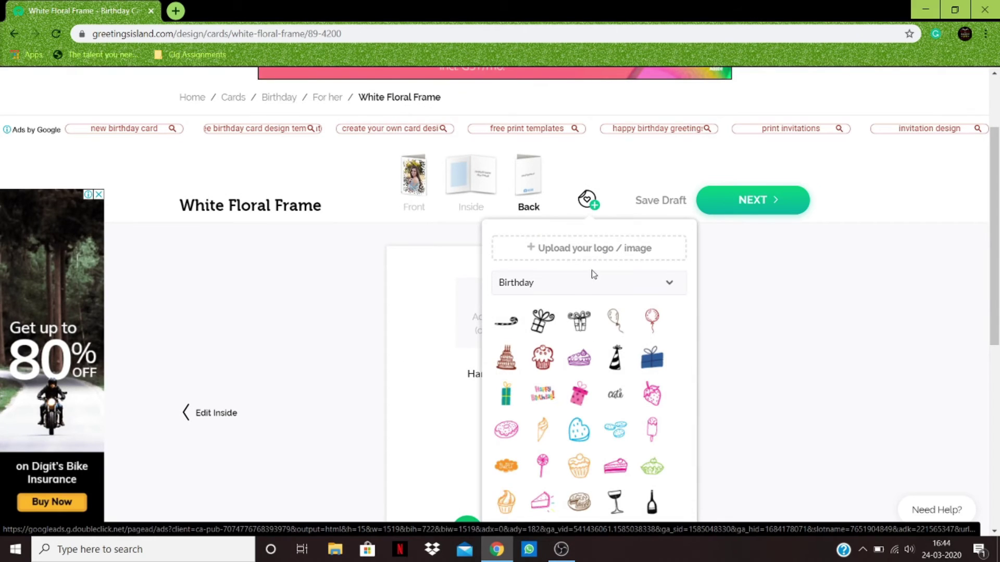
scroll(554, 383, "down", 3)
scroll(554, 382, "up", 3)
left_click(779, 261)
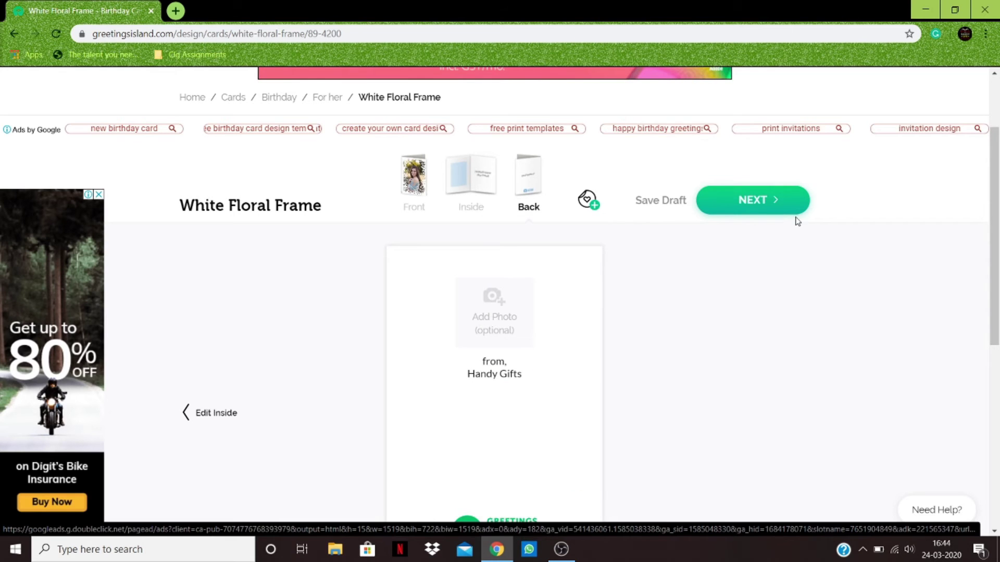
Examine the print, online sending and PDF download options for the finished card, and review its back
scroll(759, 229, "up", 2)
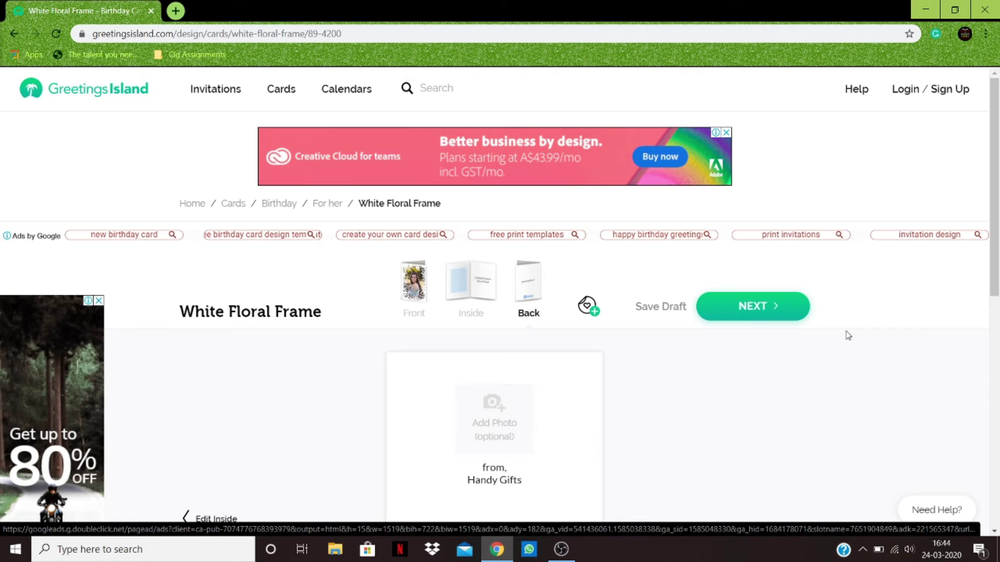
left_click(750, 315)
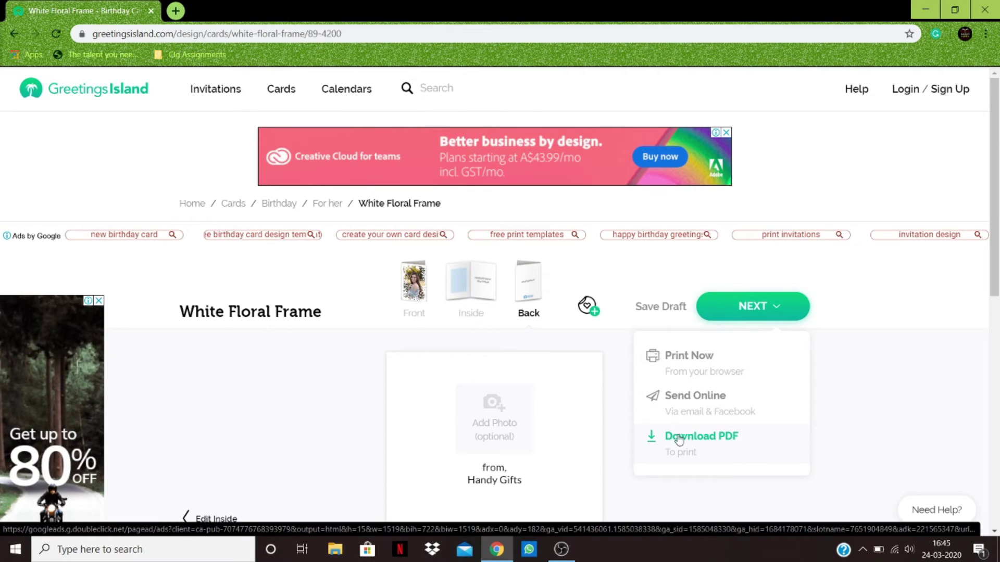
scroll(573, 404, "down", 5)
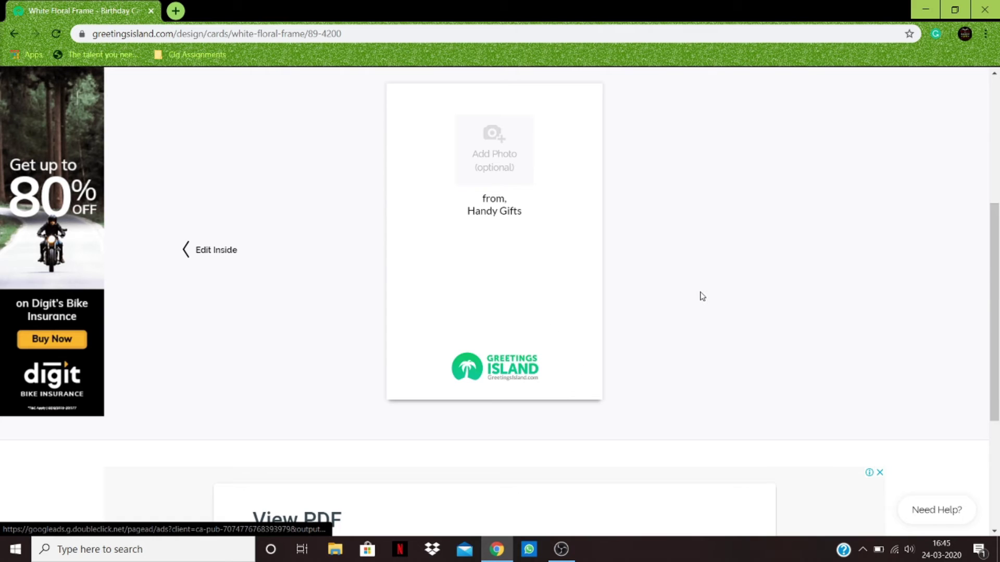
scroll(651, 244, "up", 1)
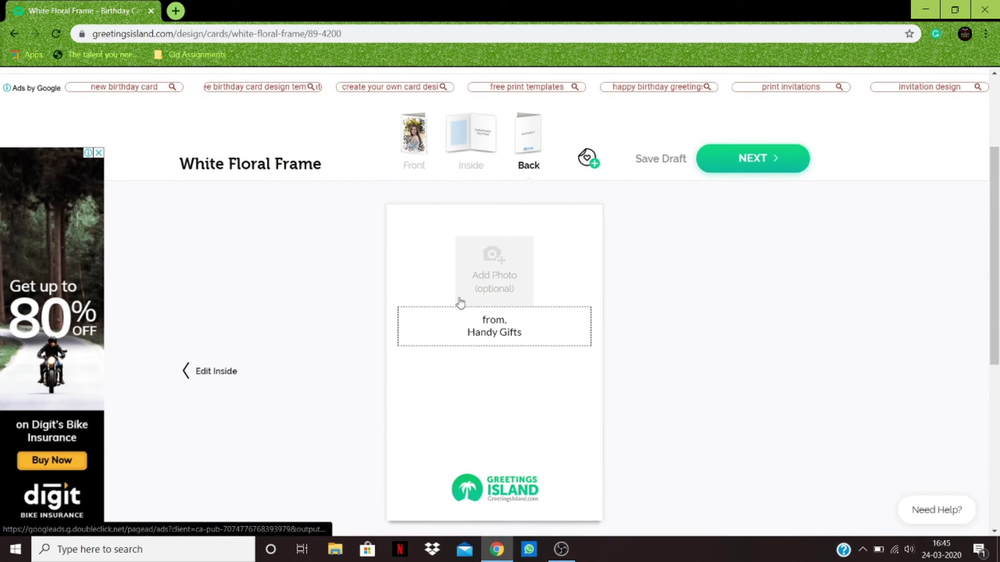
scroll(599, 342, "down", 4)
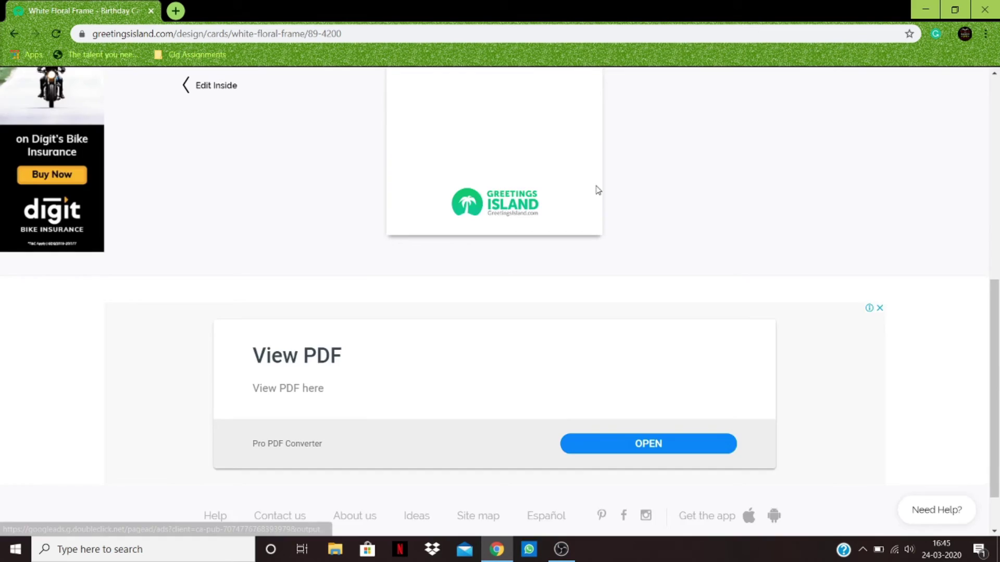
scroll(597, 190, "up", 6)
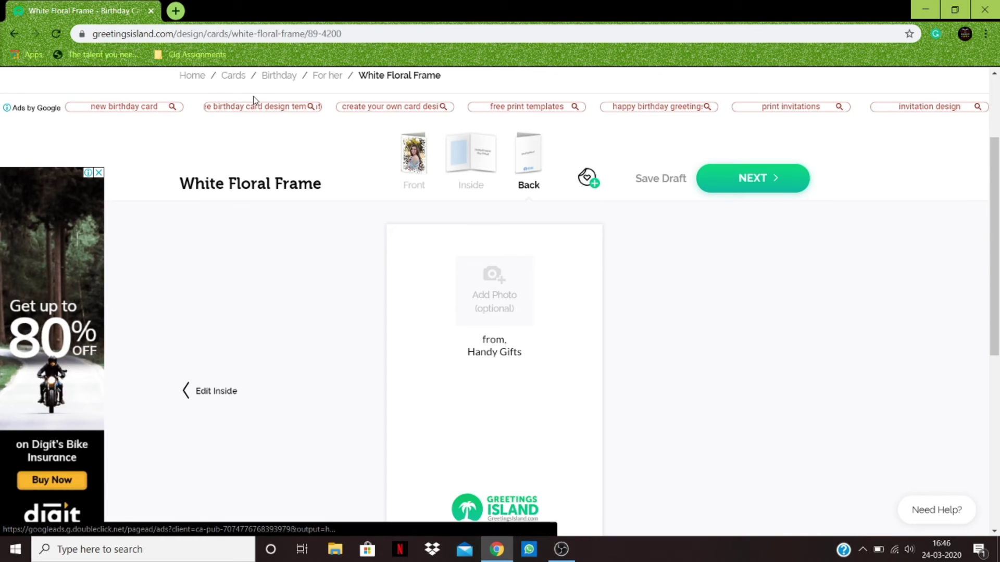
Leave the White Floral Frame card editor without saving and return to the Greetings Island home page
left_click(9, 35)
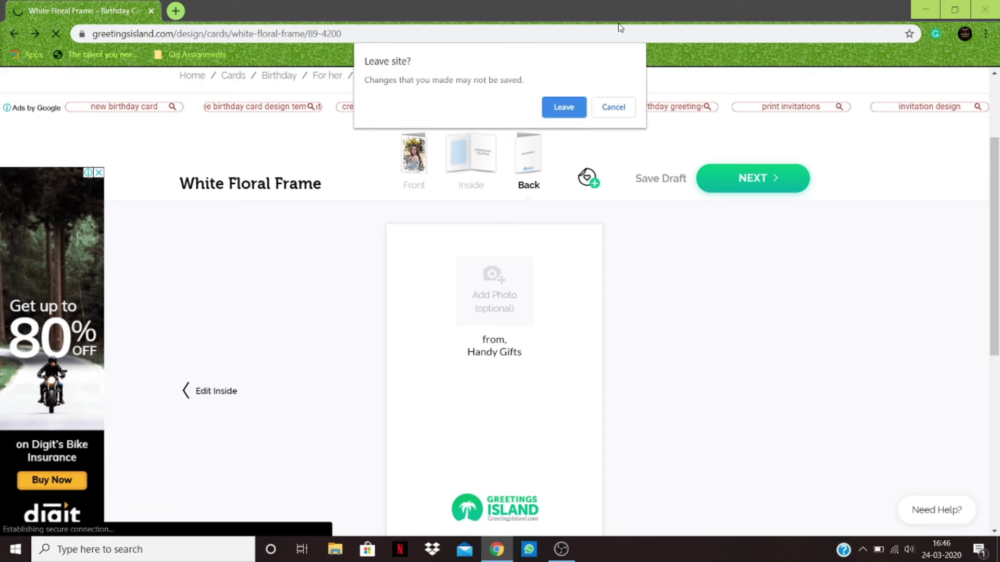
left_click(564, 108)
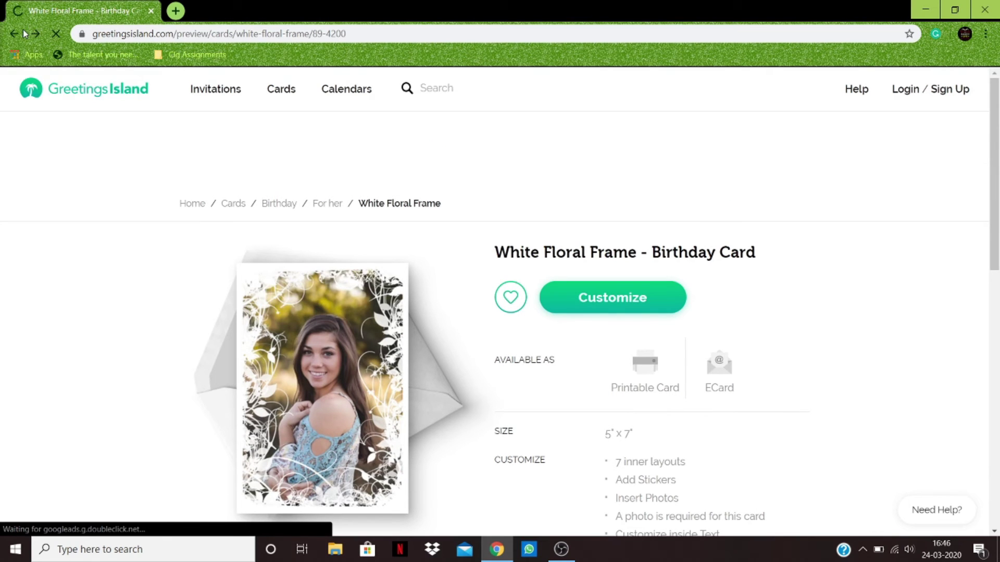
left_click(18, 33)
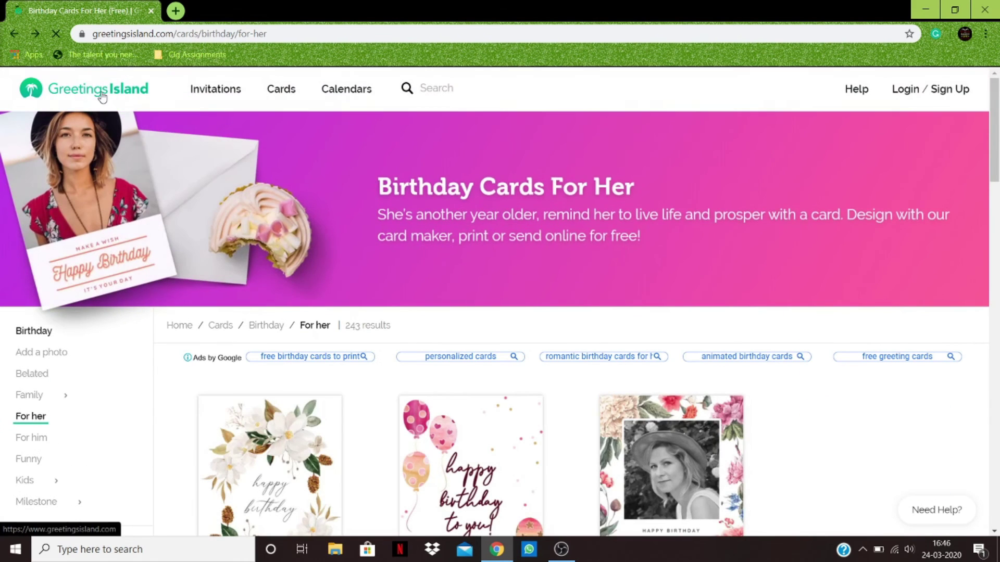
left_click(102, 98)
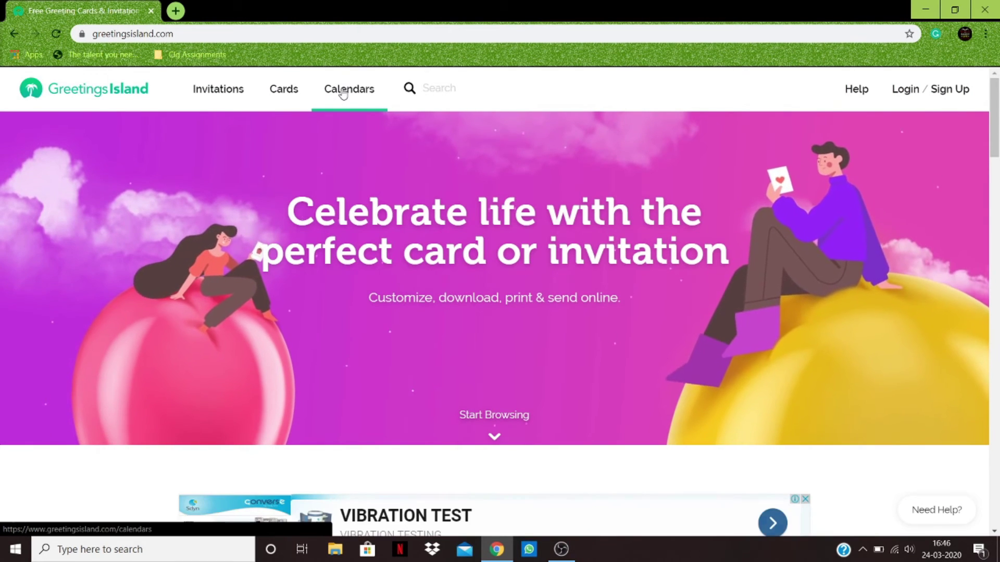
Browse the printable calendar templates and open the Bubbles calendar design
left_click(343, 94)
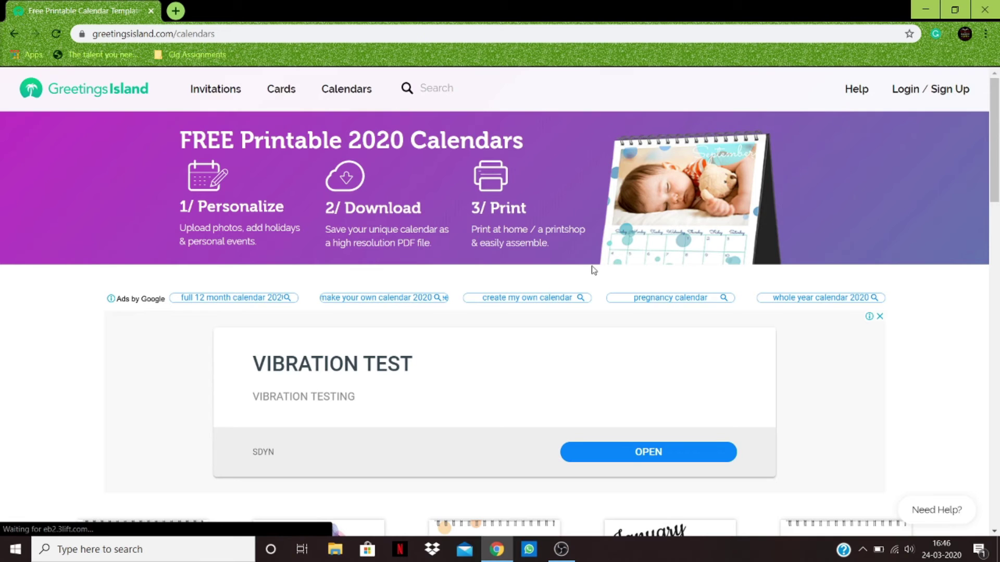
scroll(591, 268, "down", 3)
scroll(592, 270, "up", 3)
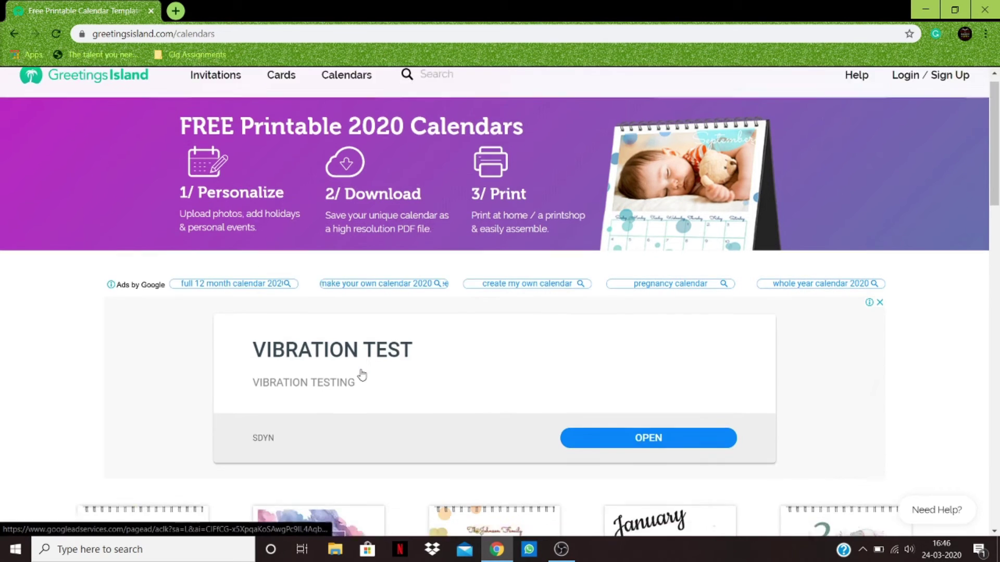
scroll(362, 374, "down", 8)
scroll(361, 374, "down", 8)
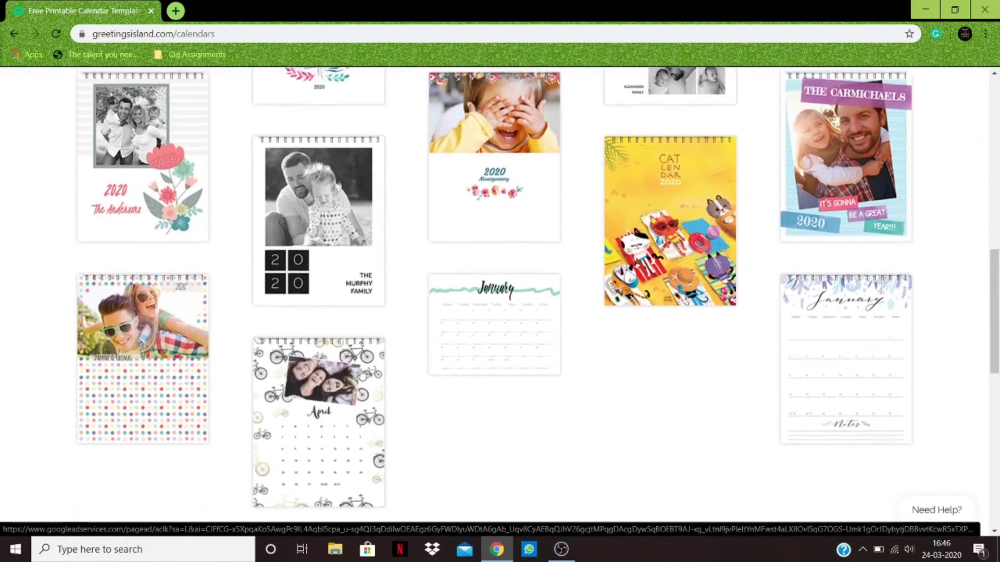
scroll(423, 352, "down", 3)
scroll(423, 352, "up", 7)
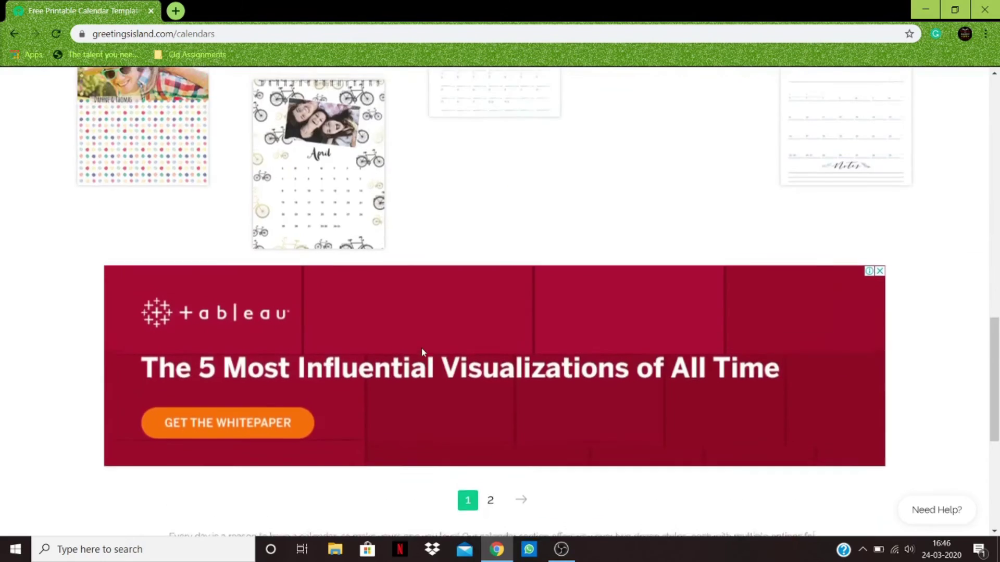
scroll(422, 351, "up", 2)
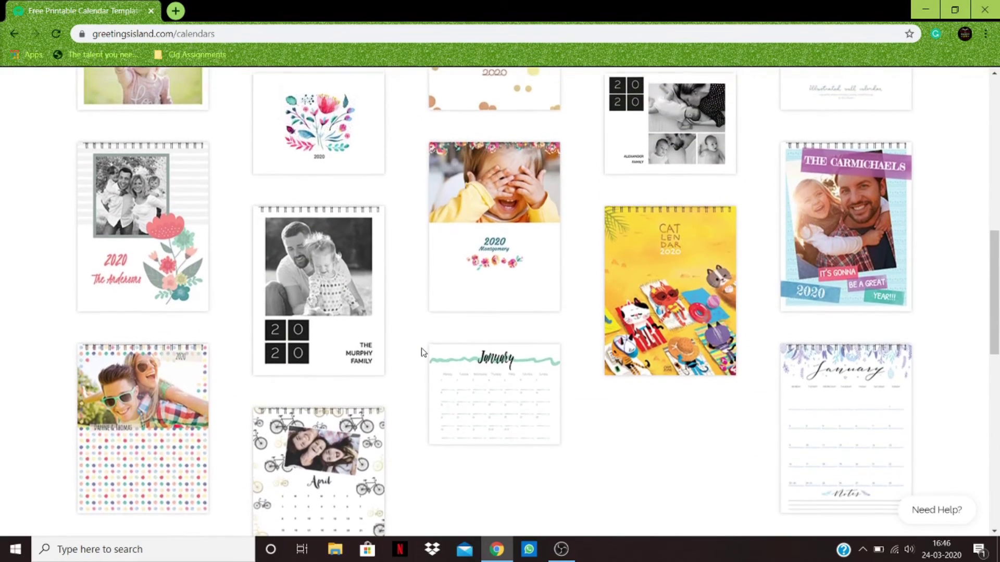
scroll(423, 331, "up", 5)
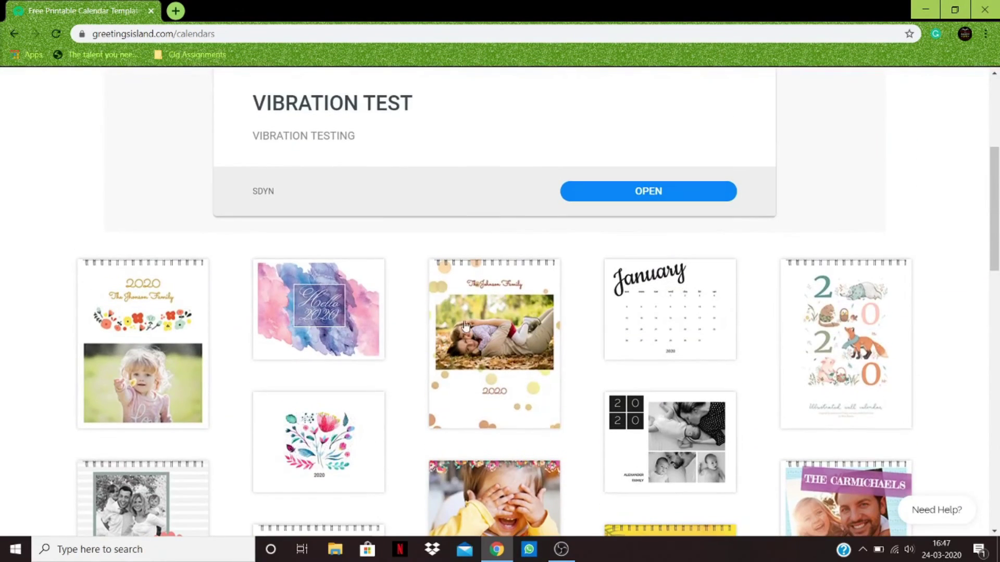
left_click(448, 330)
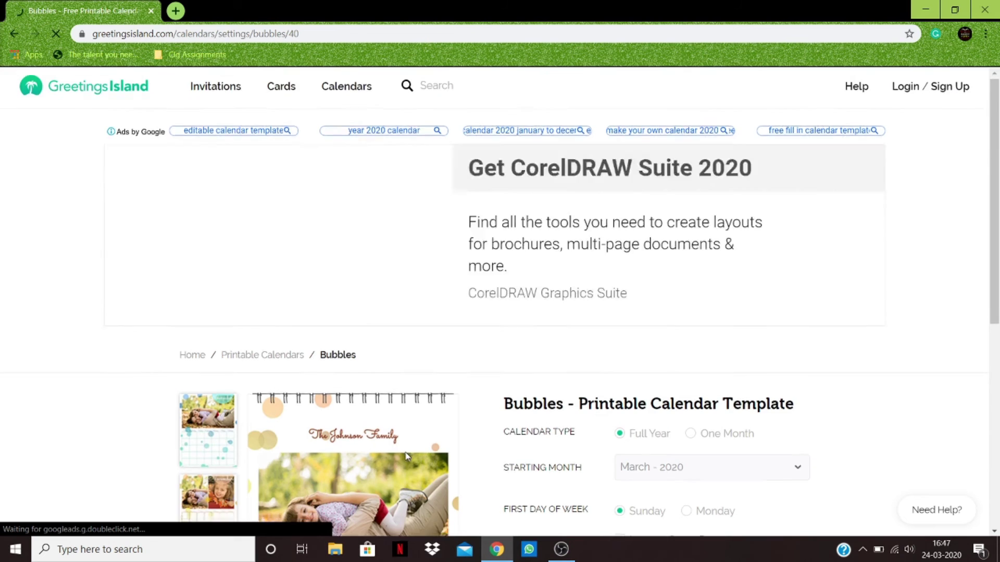
Set the starting month of the full-year Bubbles calendar to January 2021
scroll(521, 375, "down", 4)
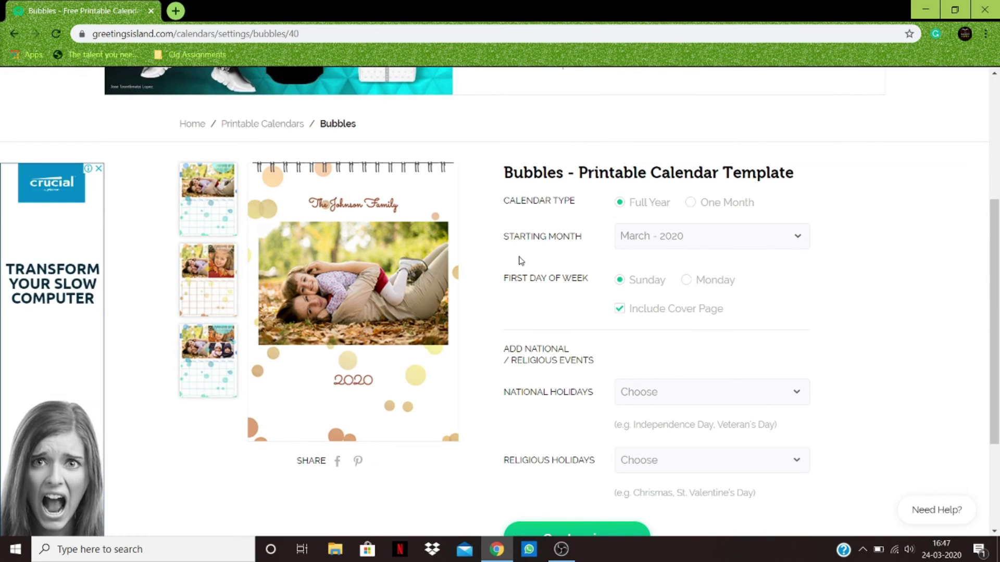
left_click(773, 239)
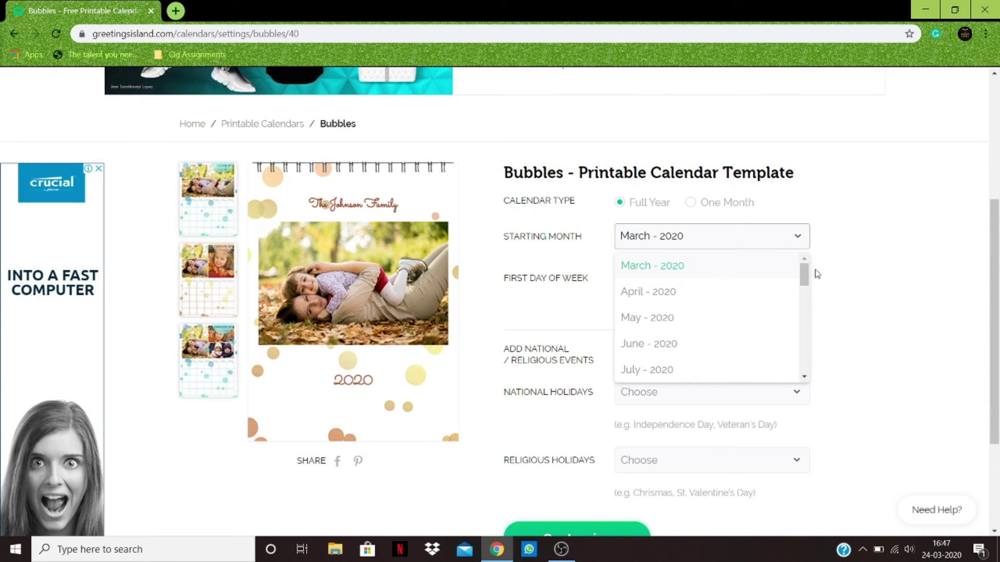
left_click_drag(803, 274, 808, 312)
left_click(650, 291)
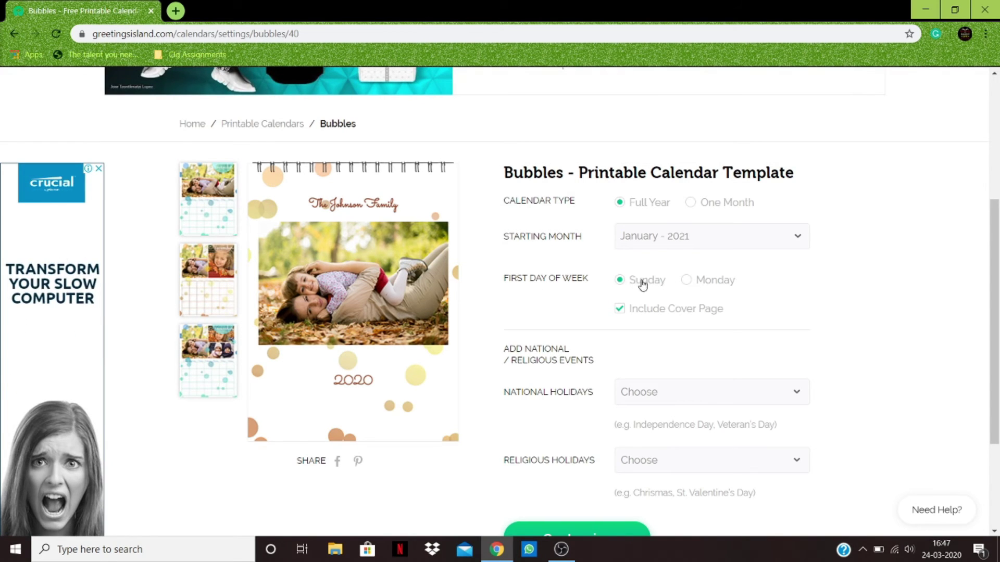
Try February 2021 and December 2020 as the starting month, and return it to January 2021
left_click(742, 239)
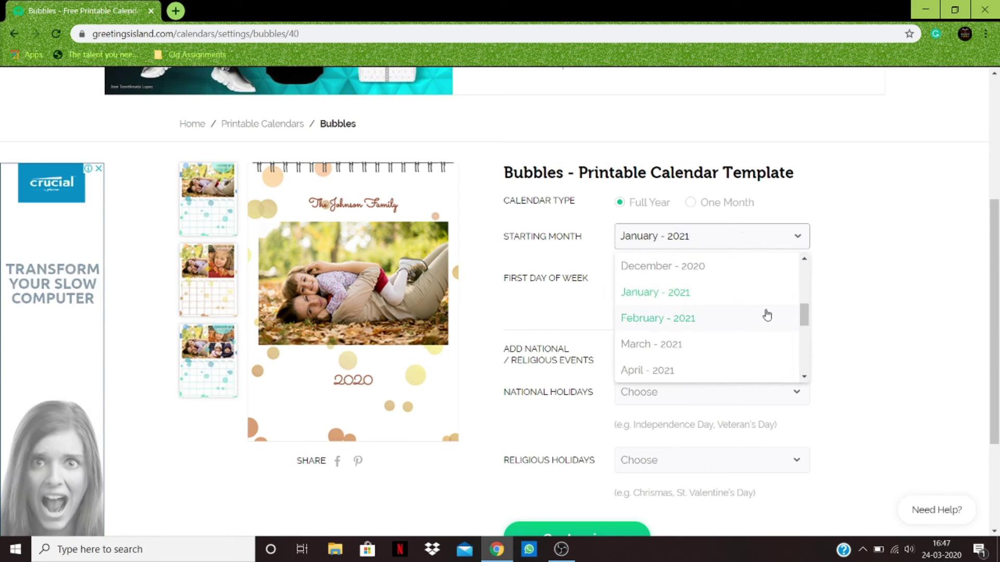
left_click(735, 292)
left_click(724, 249)
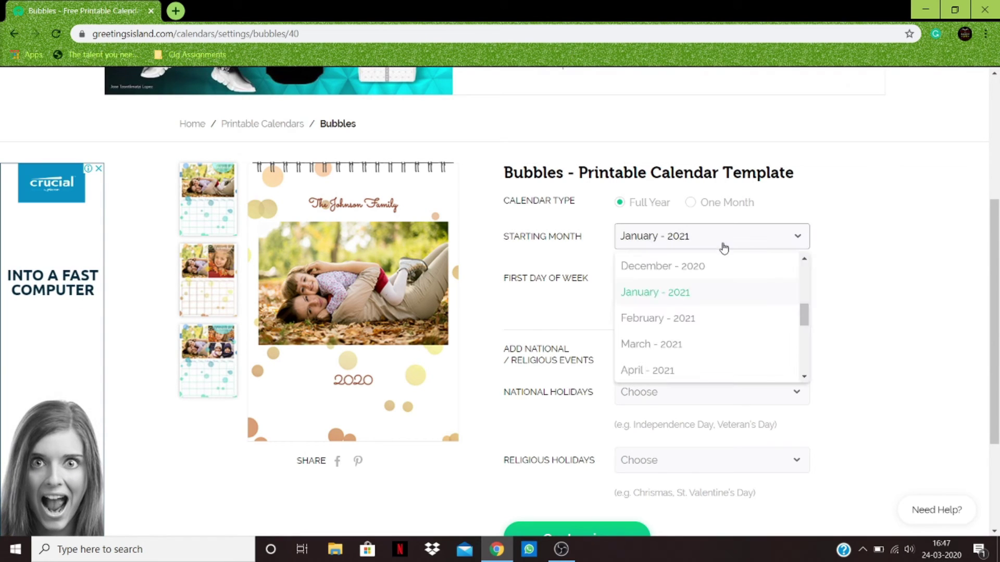
left_click(695, 319)
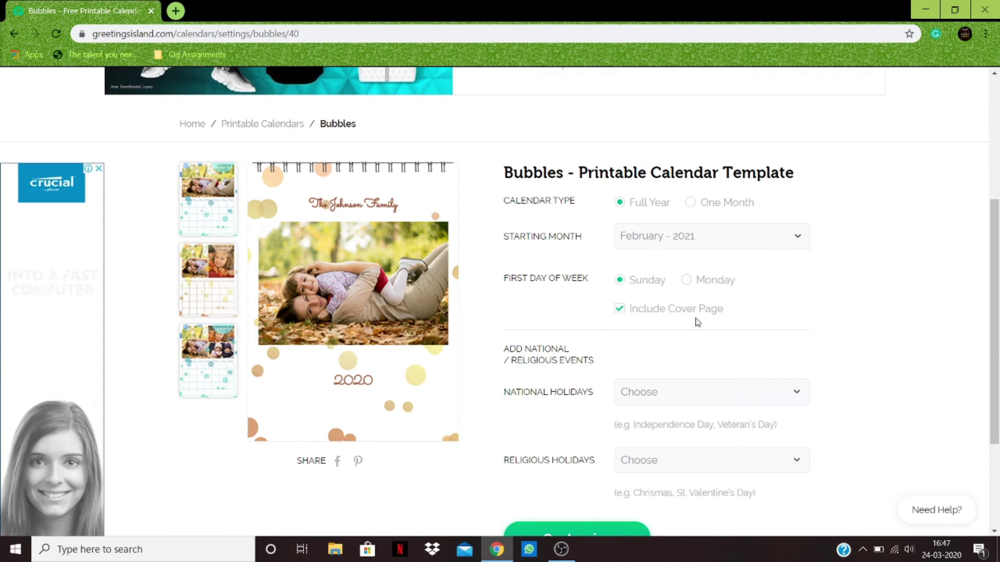
left_click(689, 245)
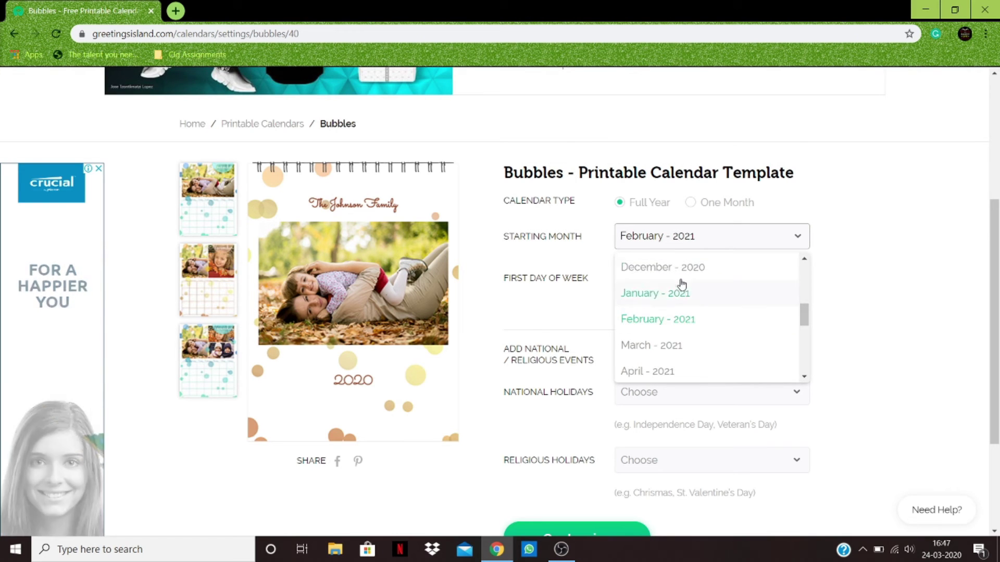
left_click(676, 268)
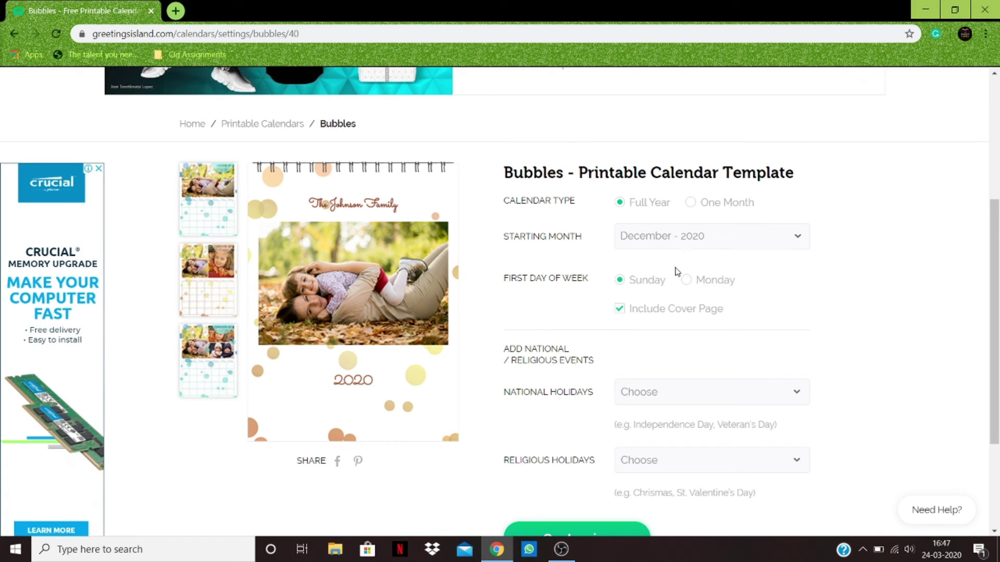
left_click(686, 238)
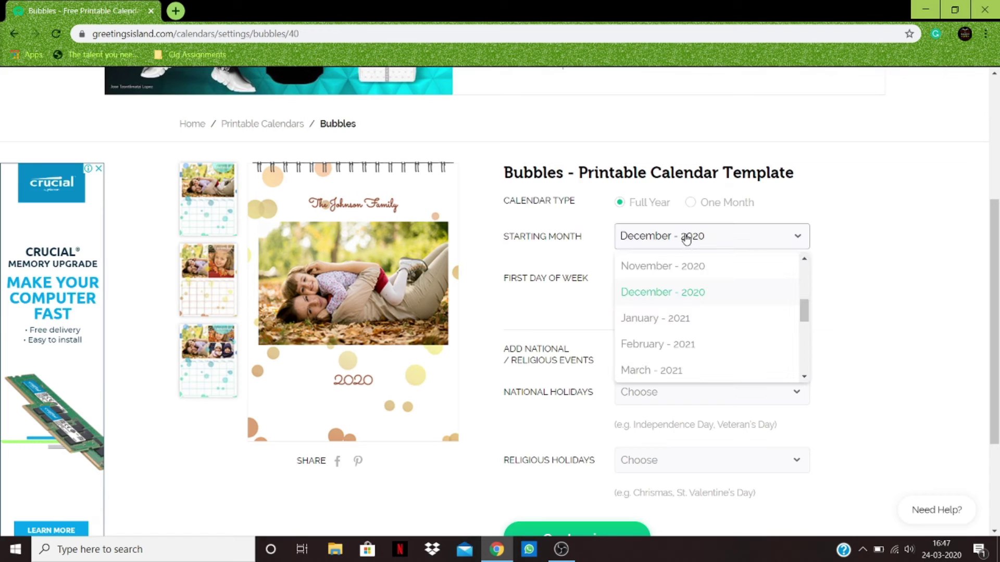
left_click(657, 318)
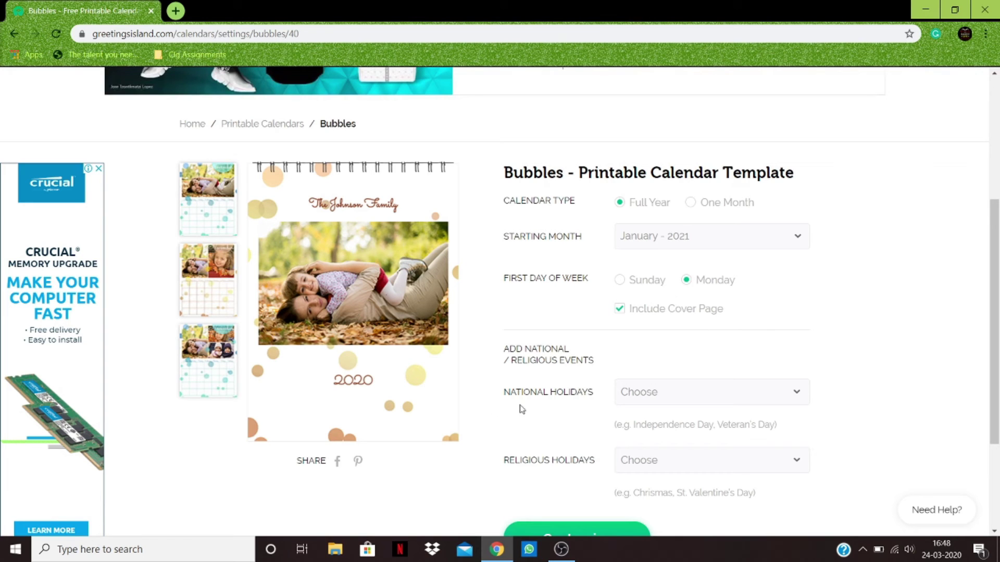
Examine the cover page option and the national and religious holiday choices without adding any holidays
left_click(619, 311)
scroll(587, 377, "down", 3)
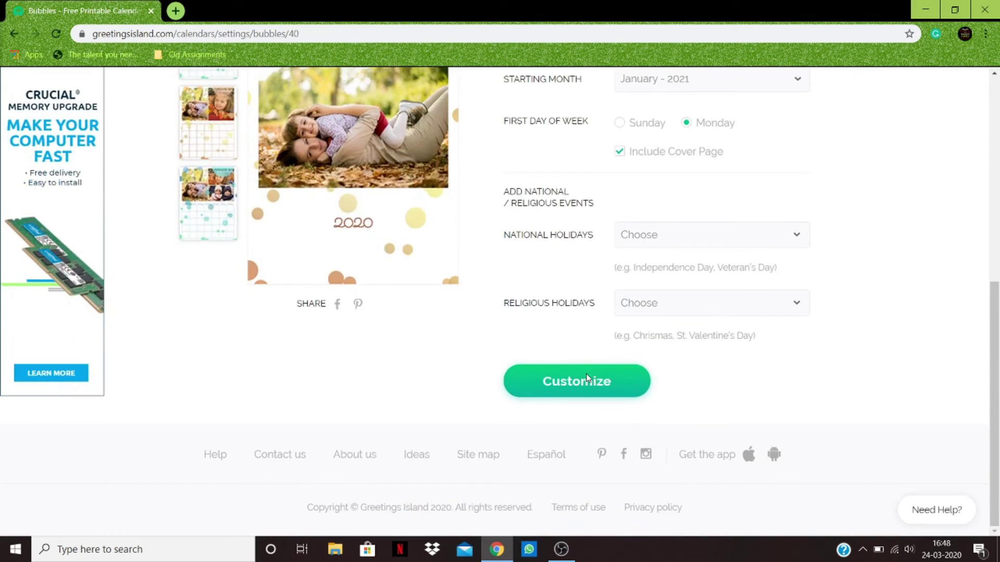
left_click(644, 239)
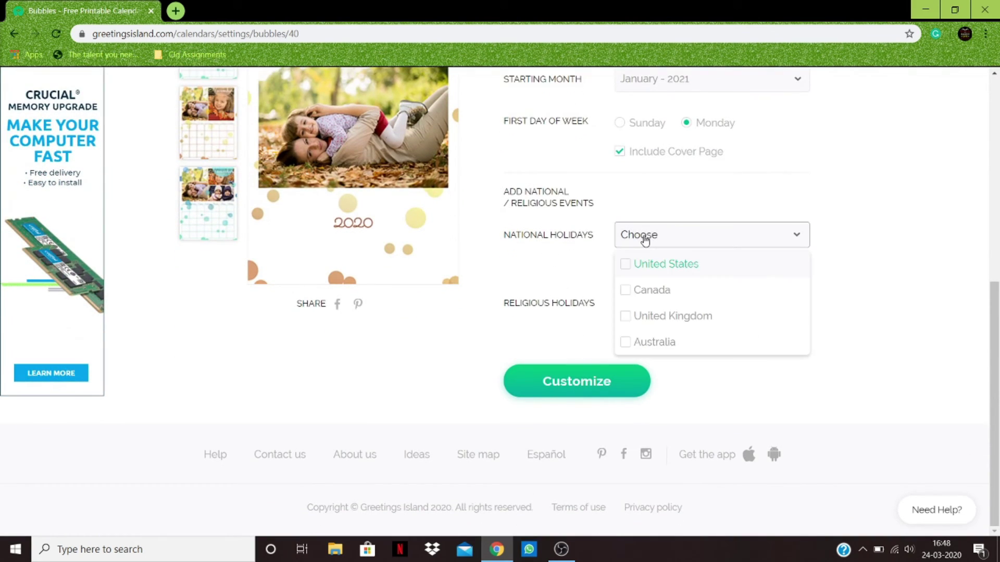
left_click(644, 239)
left_click(646, 239)
left_click(643, 236)
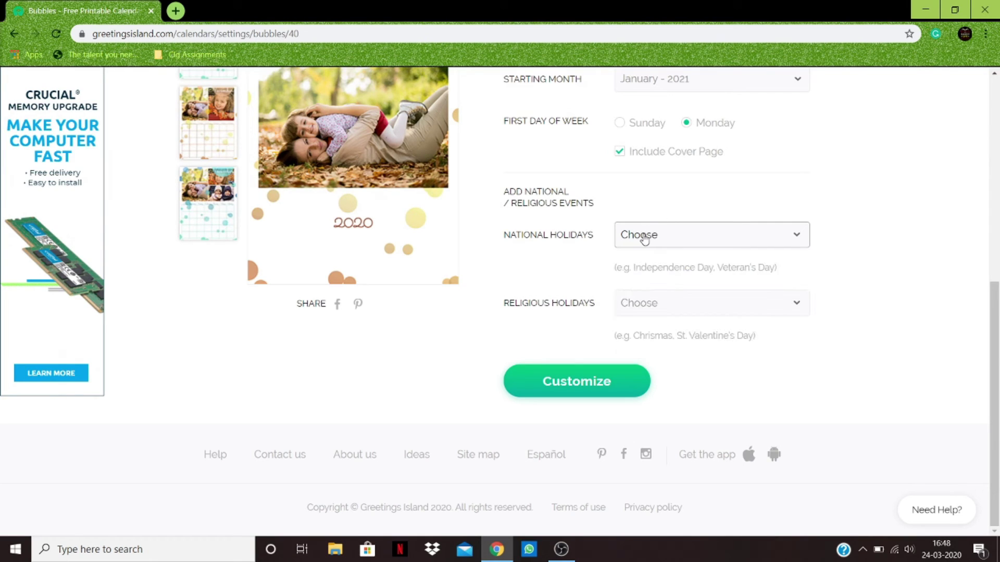
left_click(643, 308)
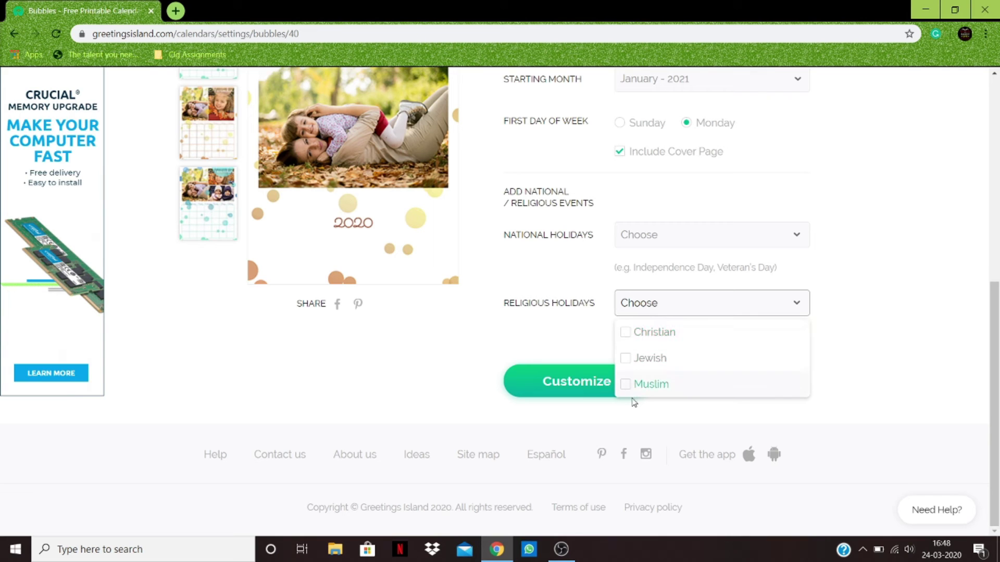
left_click(641, 308)
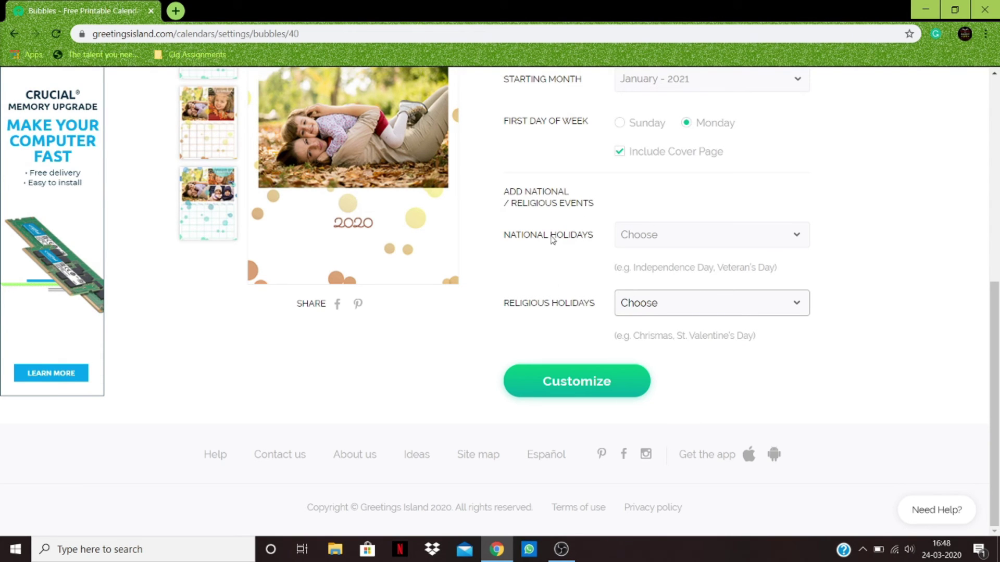
scroll(319, 328, "up", 5)
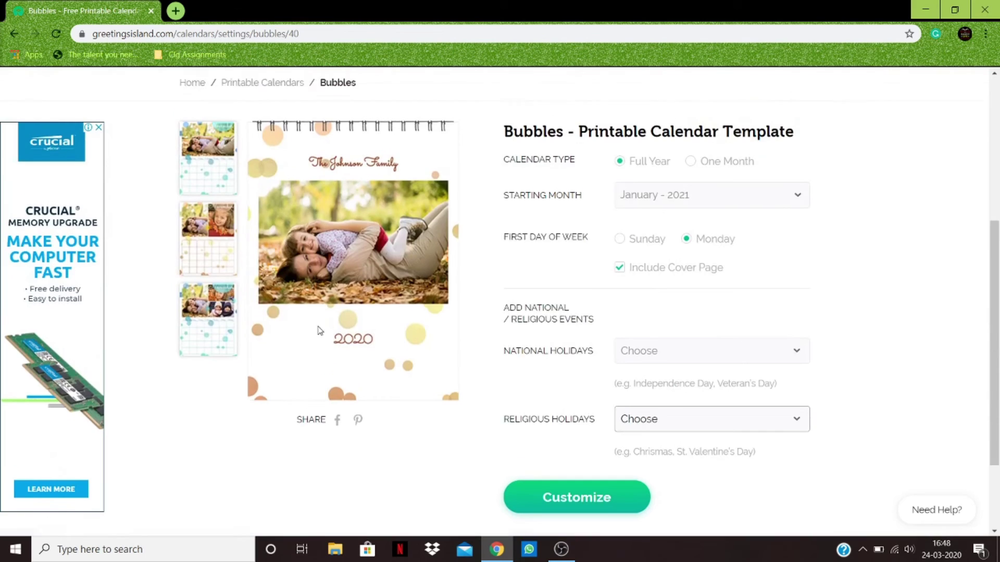
scroll(385, 333, "down", 5)
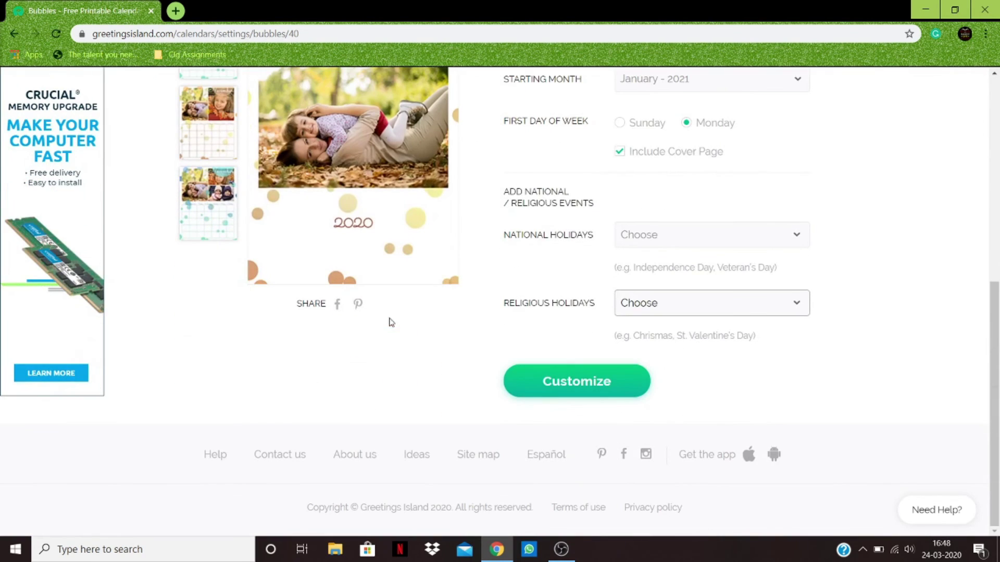
Open the Bubbles calendar for customizing with the chosen settings and view its cover page
left_click(557, 395)
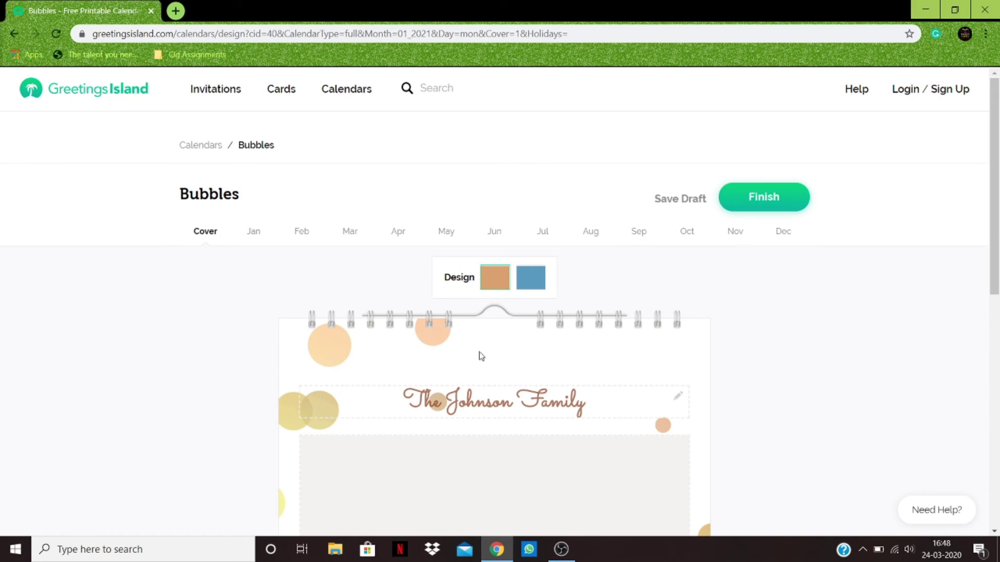
scroll(478, 354, "down", 3)
scroll(477, 356, "down", 3)
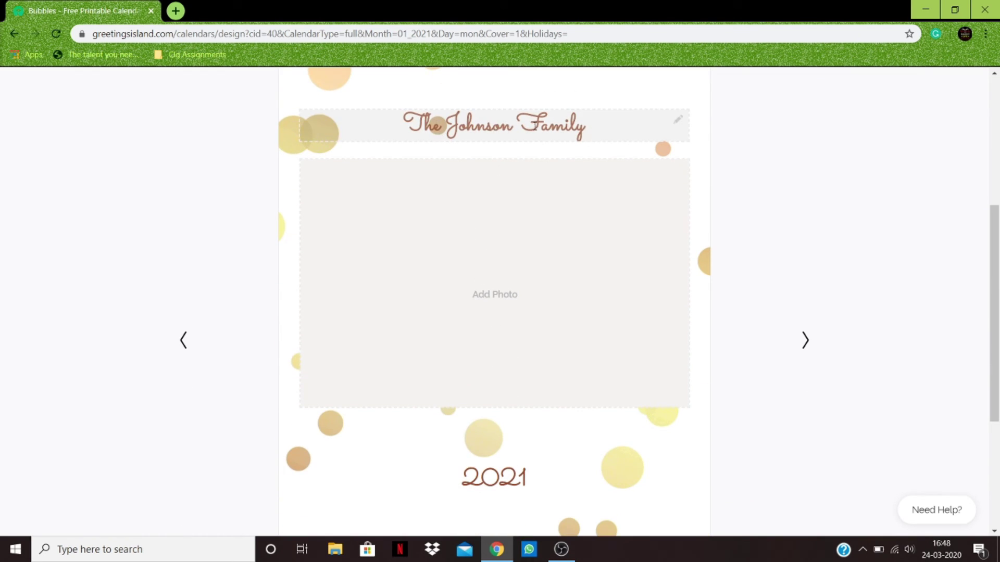
Replace the family name title on the calendar cover with the owner's first name in possessive form followed by "personal calendar"
left_click(461, 120)
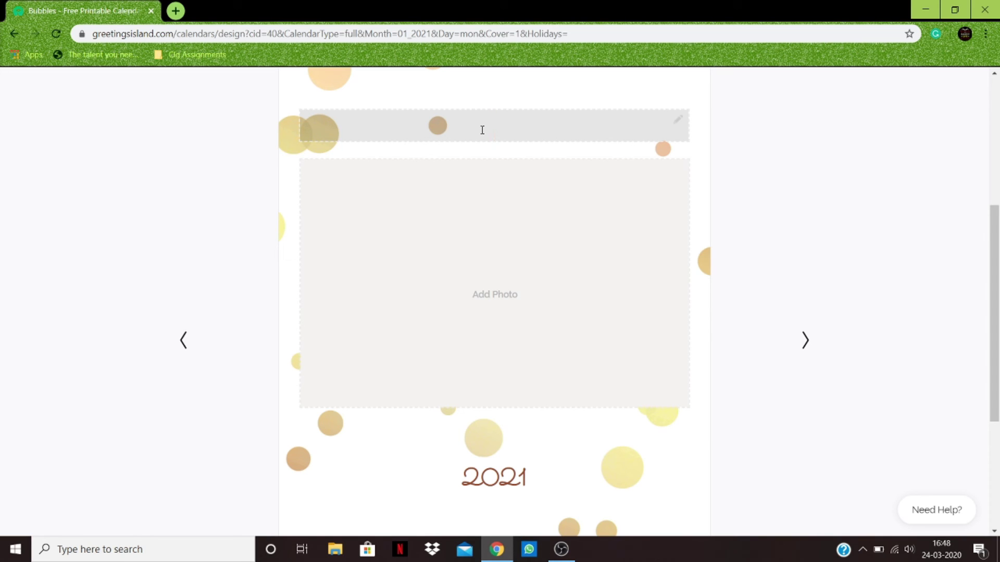
scroll(813, 214, "down", 1)
scroll(813, 214, "up", 1)
scroll(809, 220, "up", 2)
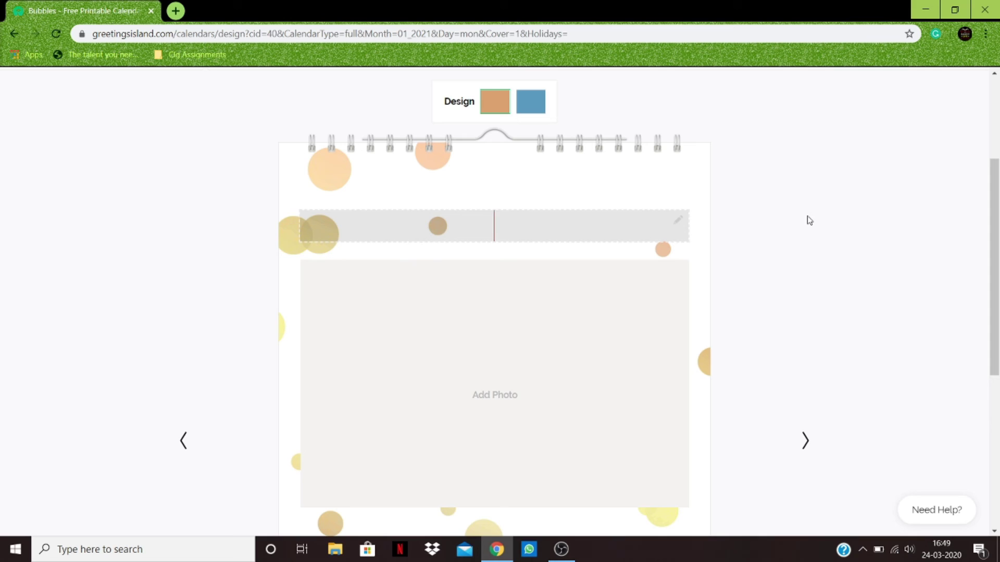
type("john's C")
key("BackSpace")
type("personal calendra")
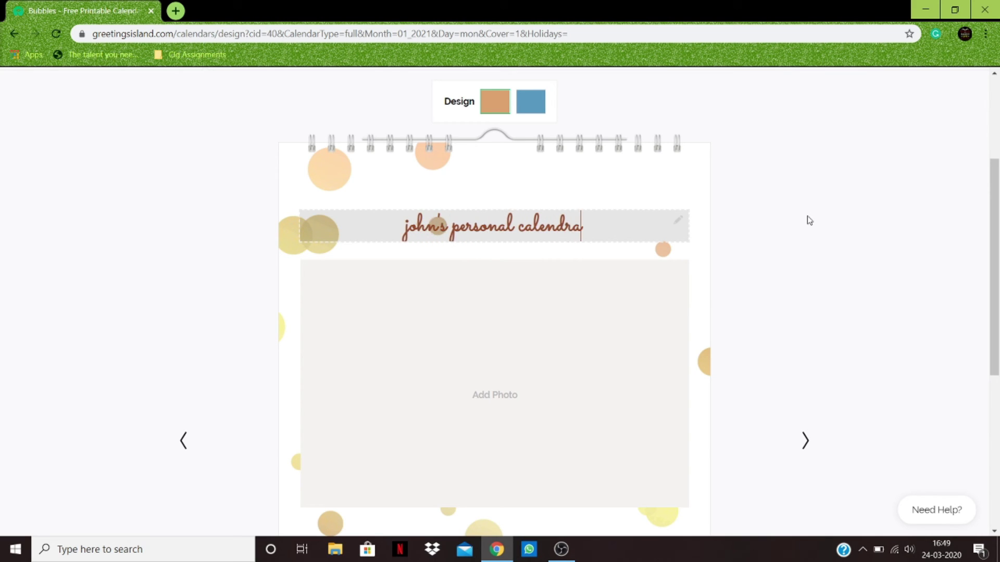
key("BackSpace")
key("BackSpace")
key("BackSpace")
type("dar")
Examine the upload options for the cover's photo area without adding a picture, and review the whole cover
scroll(510, 233, "down", 4)
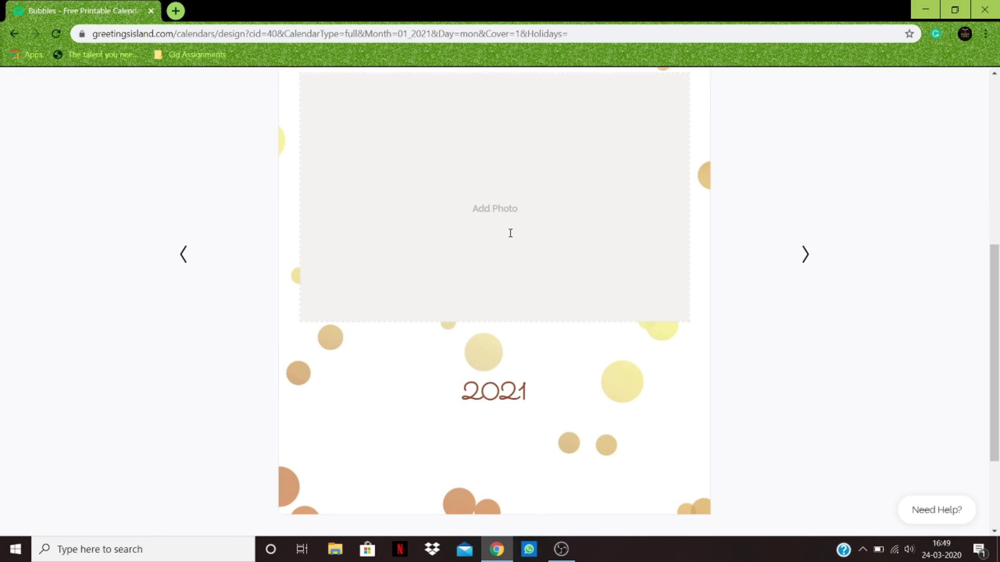
scroll(509, 232, "up", 4)
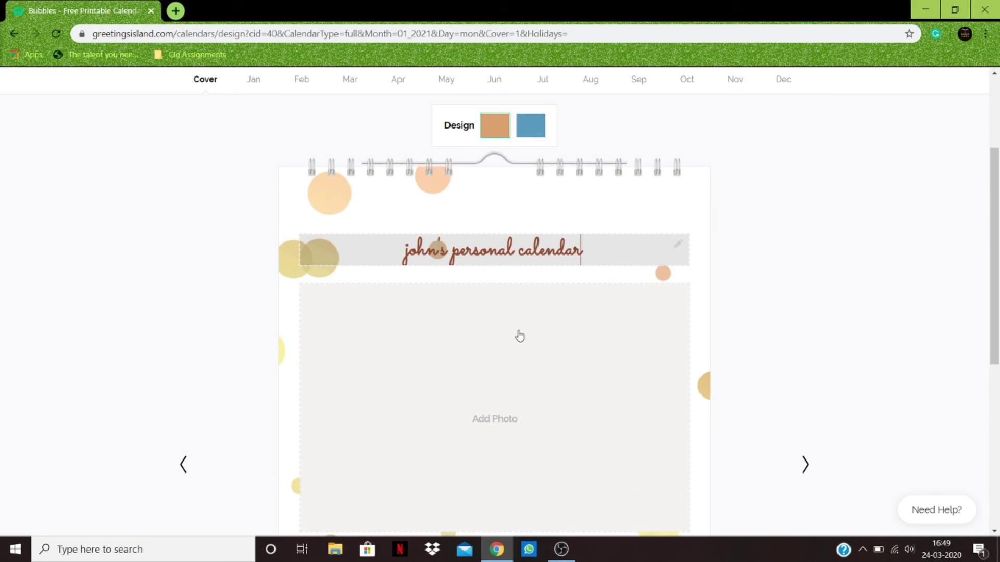
scroll(520, 337, "down", 3)
scroll(520, 337, "up", 1)
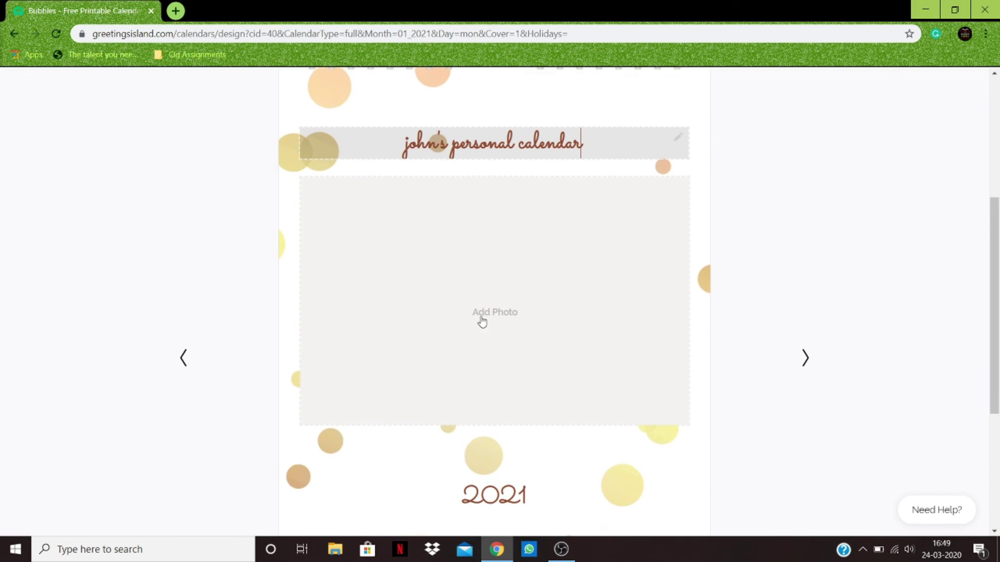
left_click(495, 327)
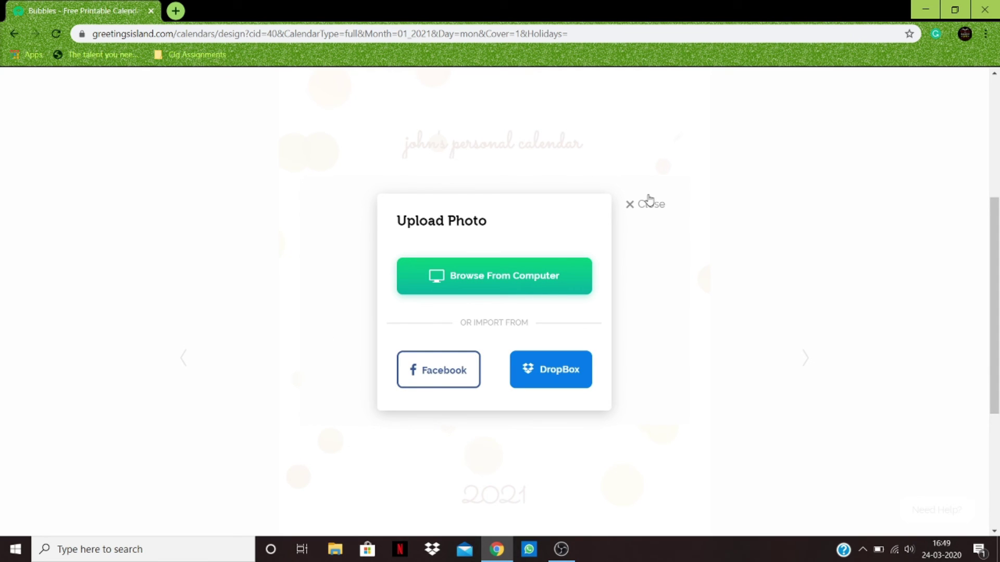
left_click(636, 208)
scroll(459, 325, "down", 5)
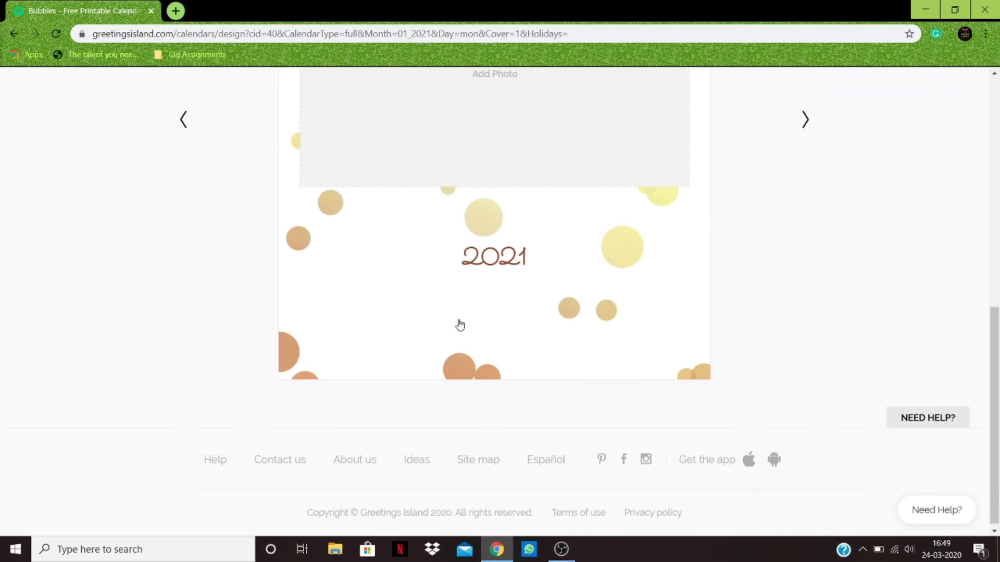
scroll(460, 325, "up", 9)
scroll(460, 325, "down", 3)
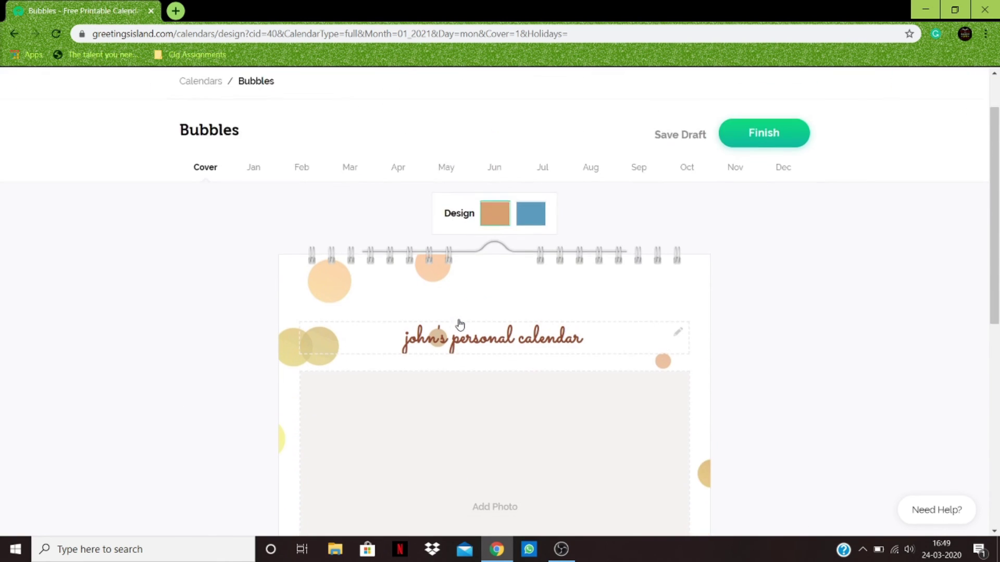
Compare the orange and blue design colors on the calendar cover and set the cover to blue
scroll(492, 169, "up", 2)
scroll(493, 165, "up", 1)
left_click(536, 211)
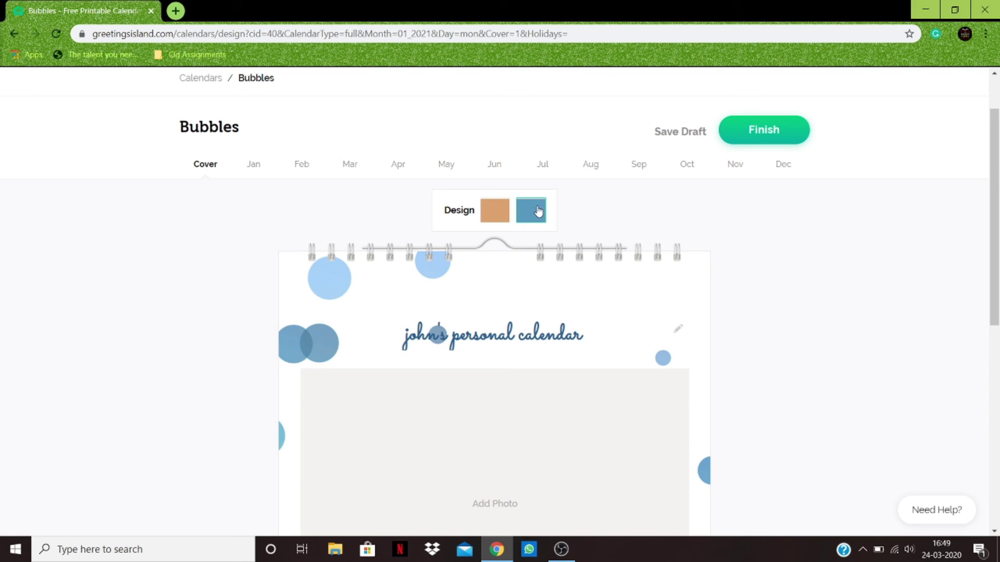
left_click(480, 209)
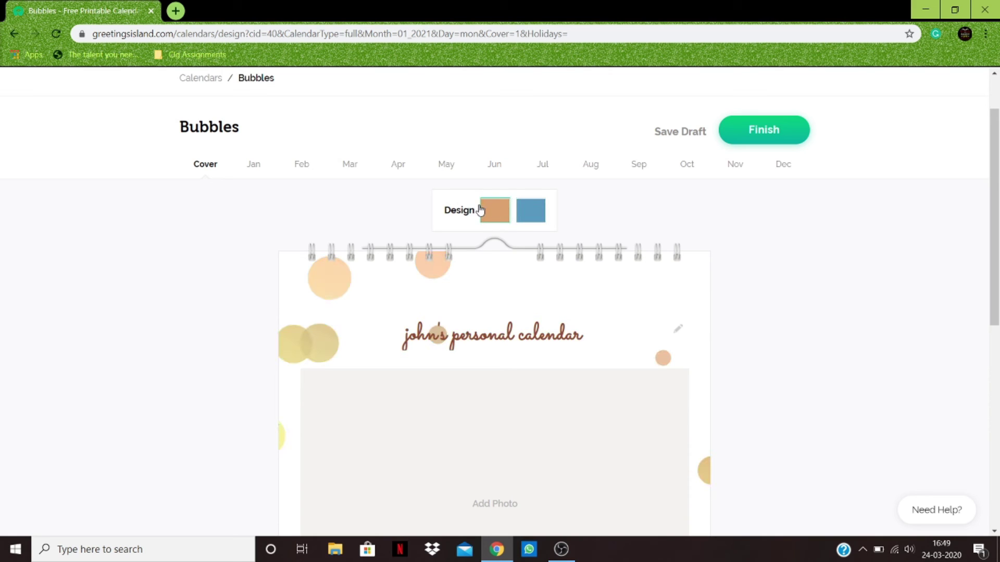
left_click(536, 215)
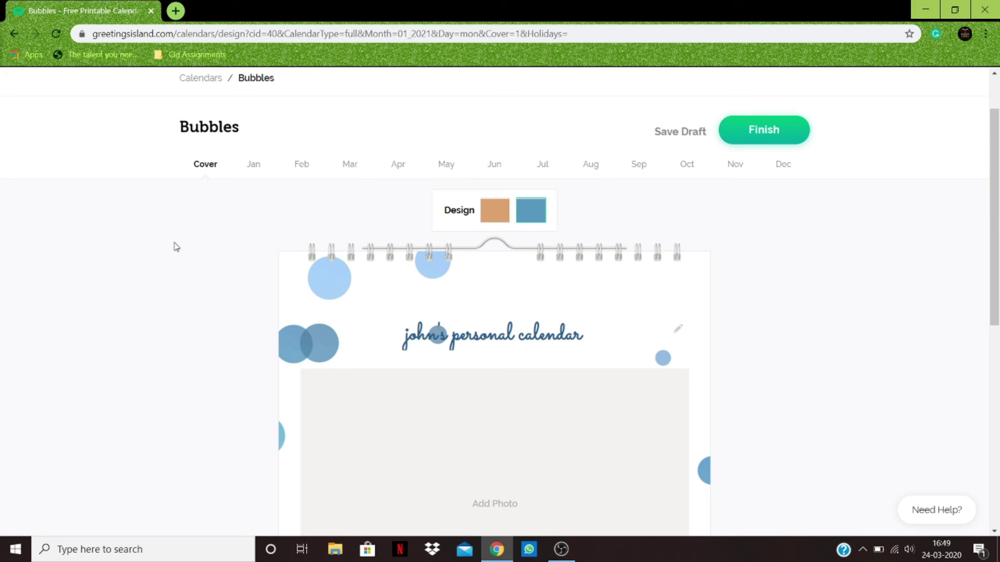
Open the January page, check its photo upload options without adding a picture, and review its date grid
left_click(256, 165)
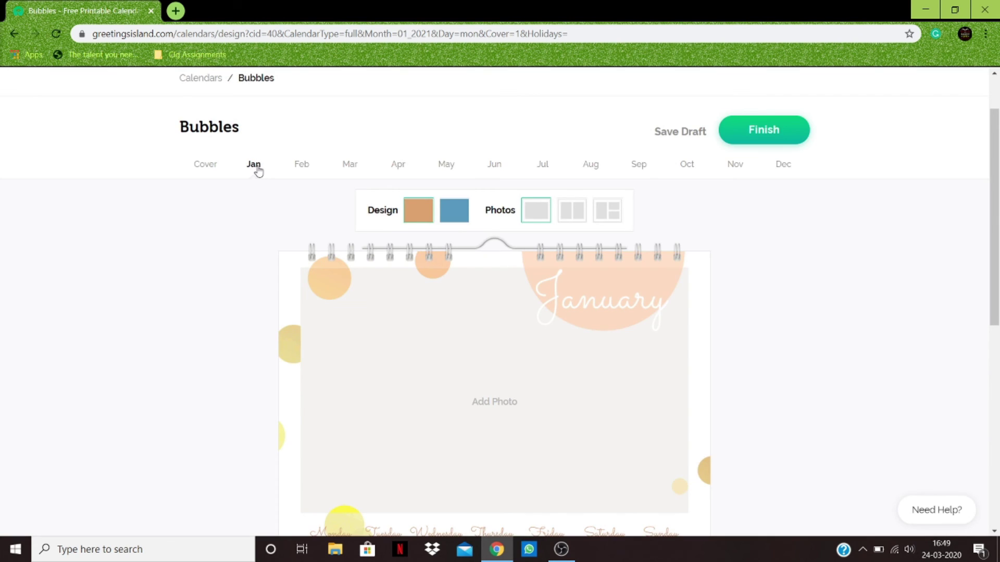
left_click(472, 384)
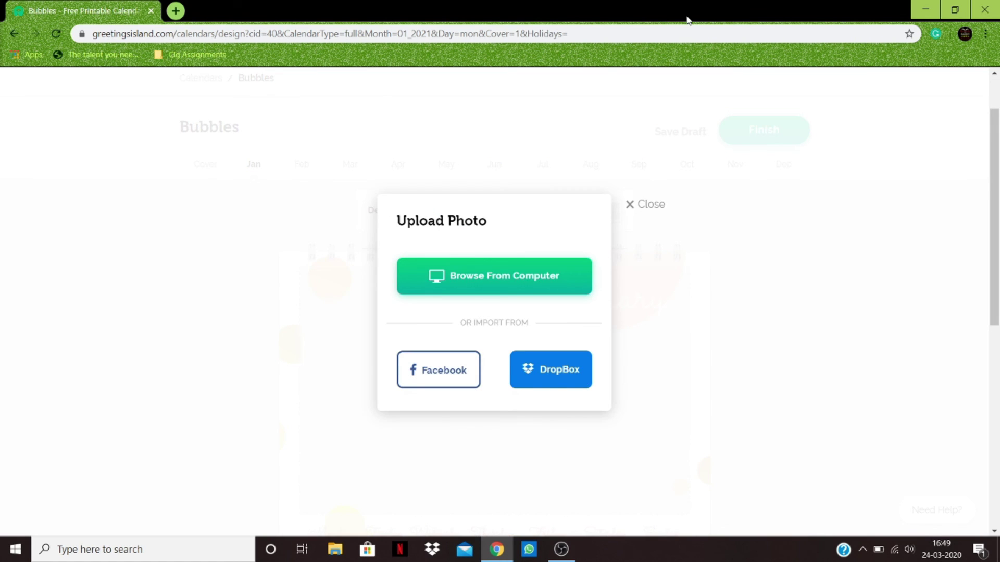
left_click(643, 203)
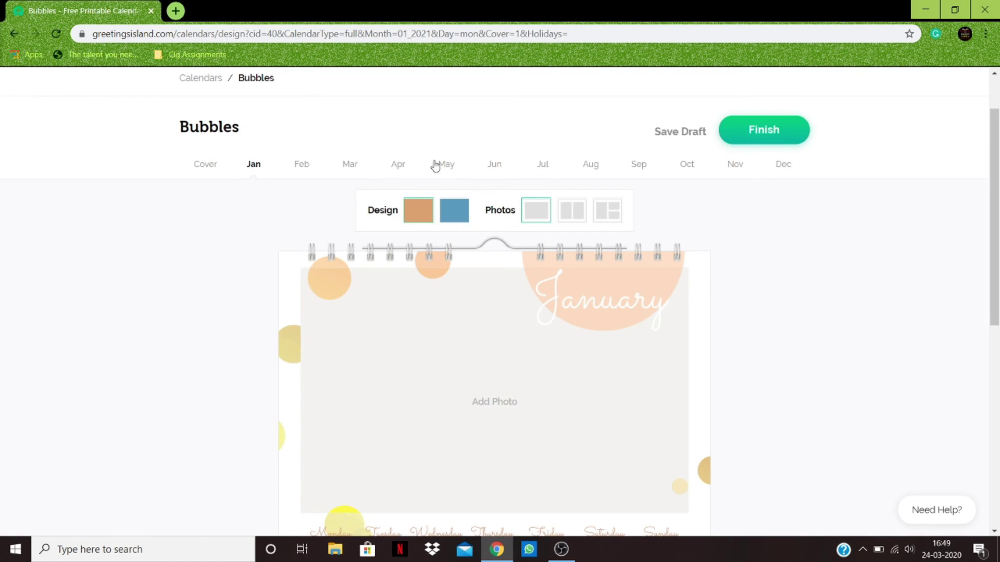
scroll(614, 171, "down", 8)
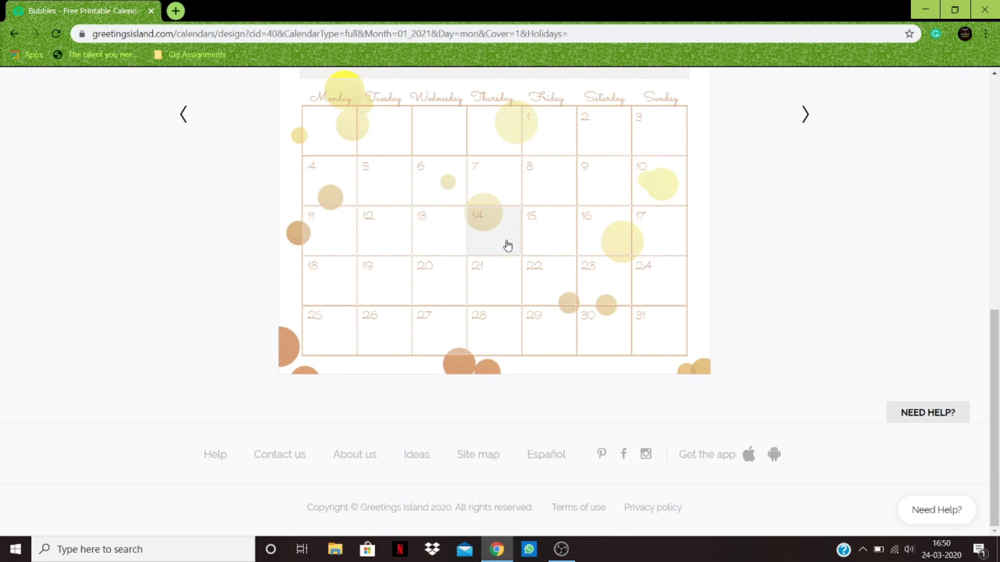
scroll(507, 245, "up", 5)
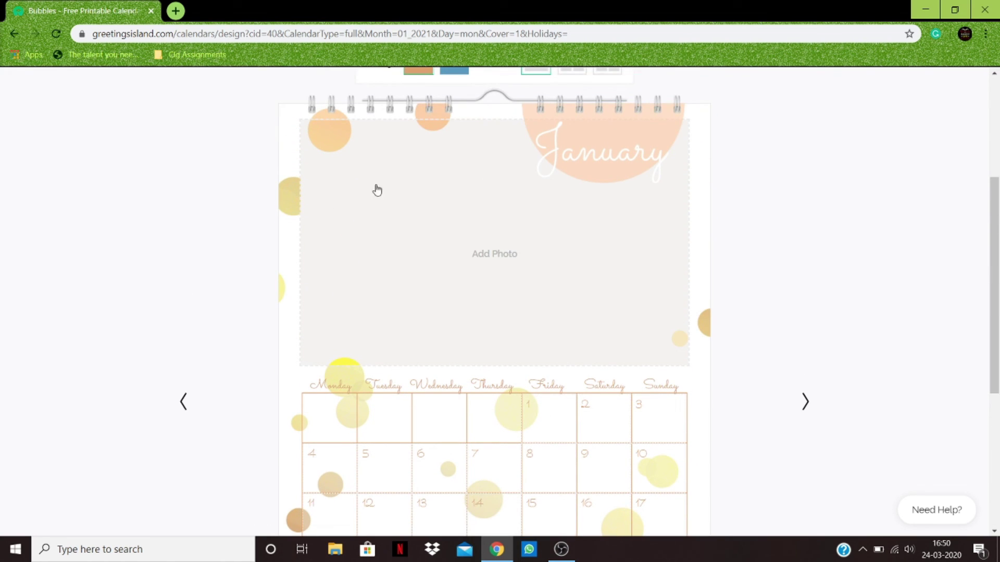
scroll(536, 241, "down", 5)
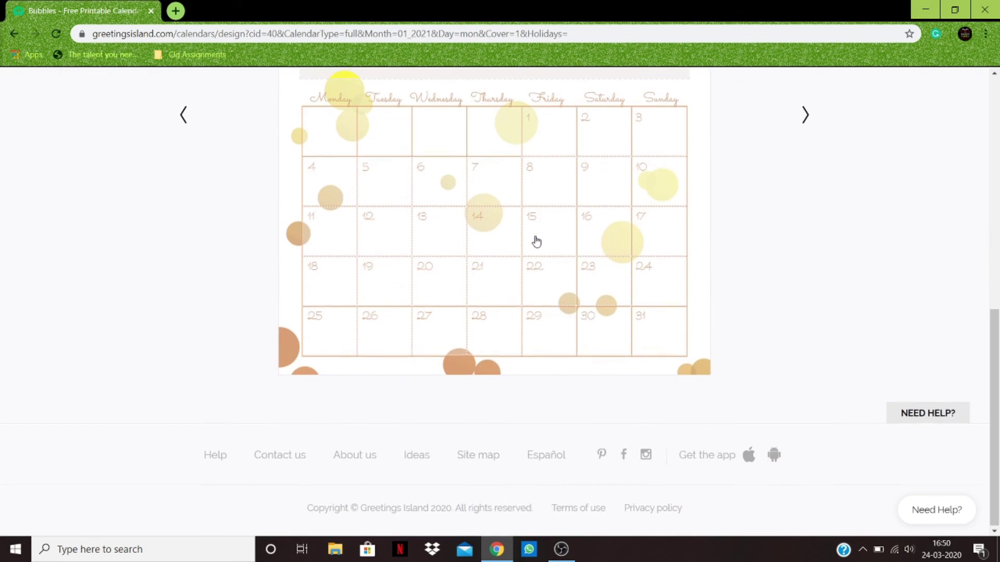
Try the two-photo layout on the January page and set the page to the three-photo layout
scroll(656, 215, "up", 8)
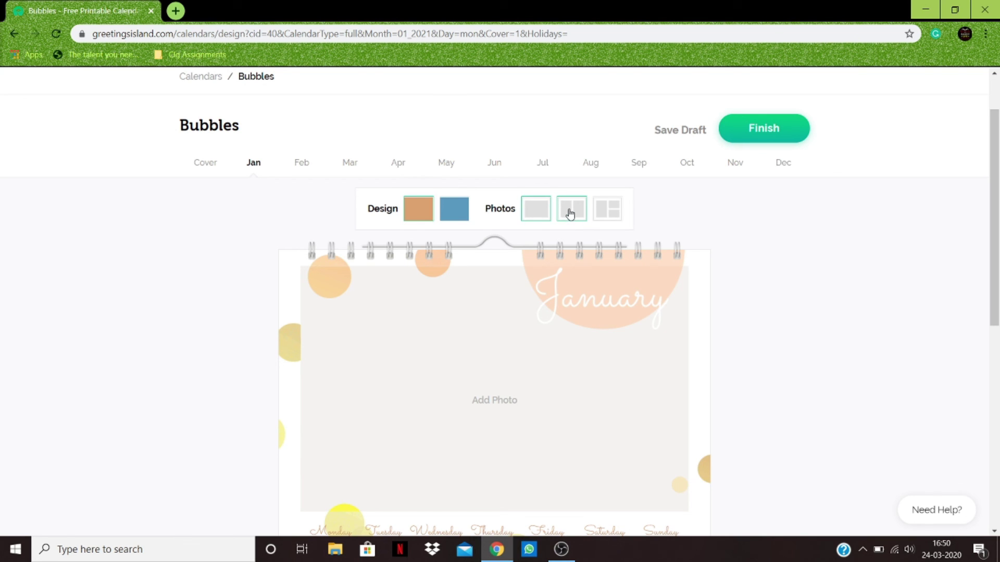
scroll(569, 223, "up", 1)
scroll(570, 223, "down", 1)
left_click(572, 227)
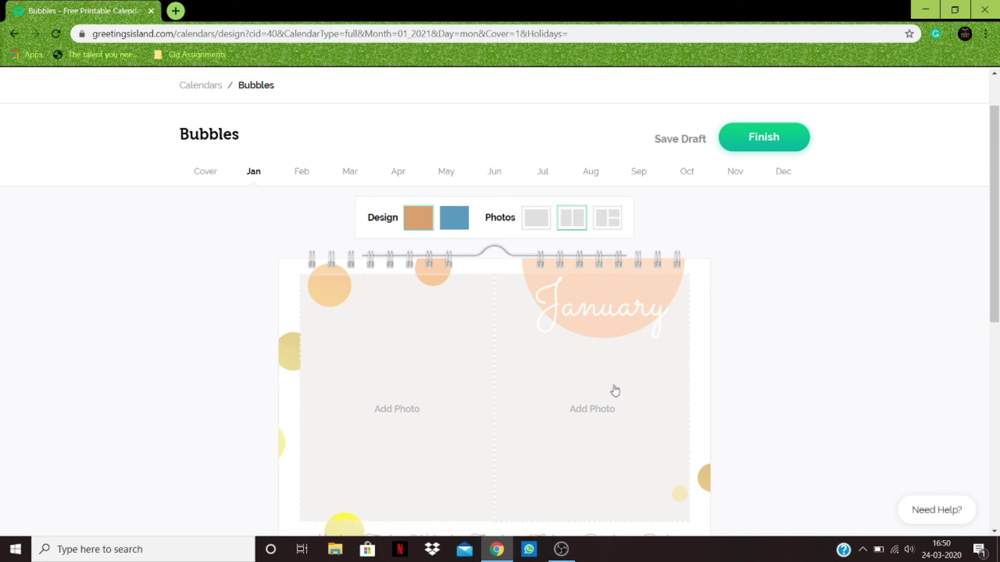
scroll(598, 386, "down", 1)
scroll(602, 388, "up", 1)
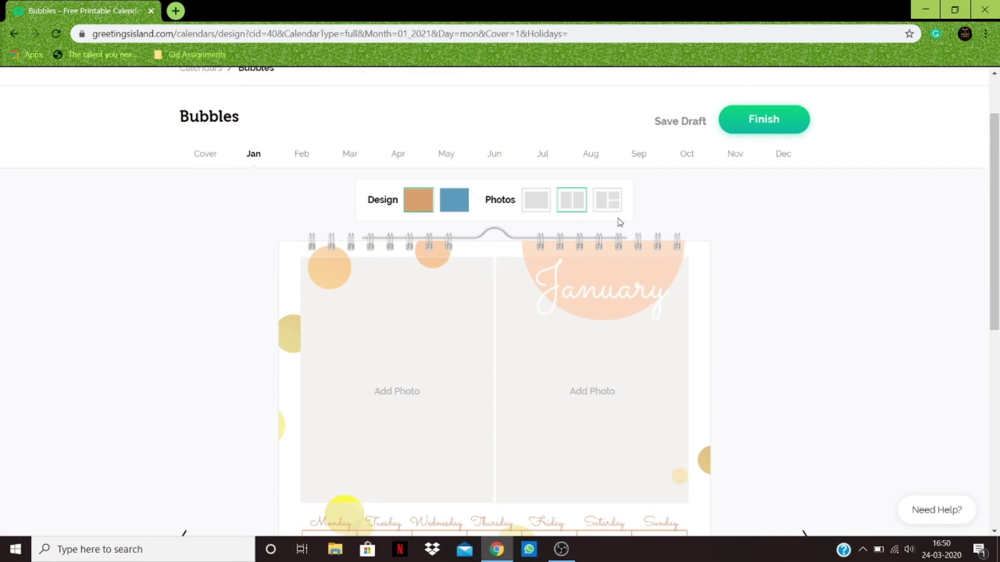
left_click(608, 202)
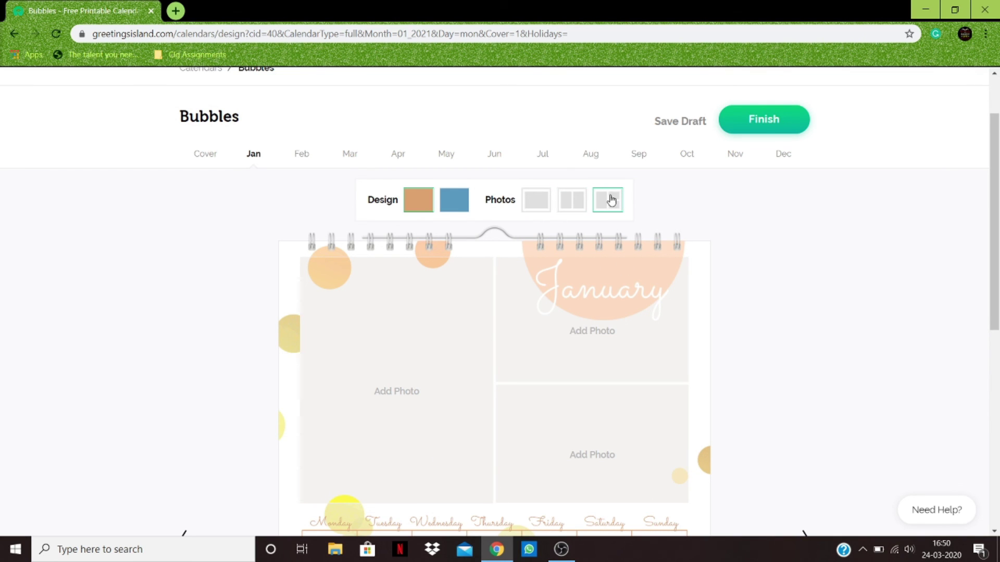
scroll(514, 154, "up", 2)
Go to the February page and examine its photo area, date grid and design options
scroll(515, 154, "down", 10)
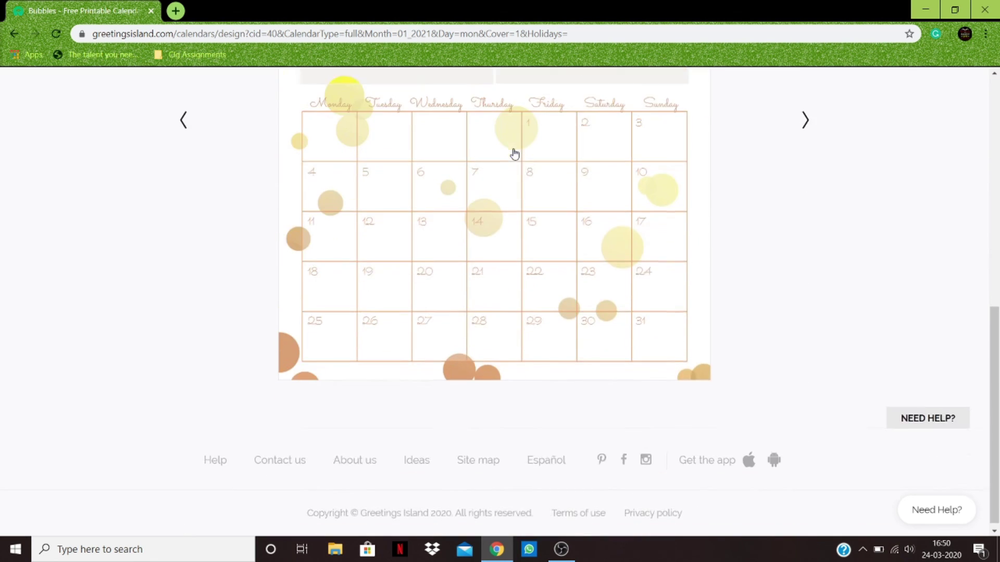
left_click(803, 114)
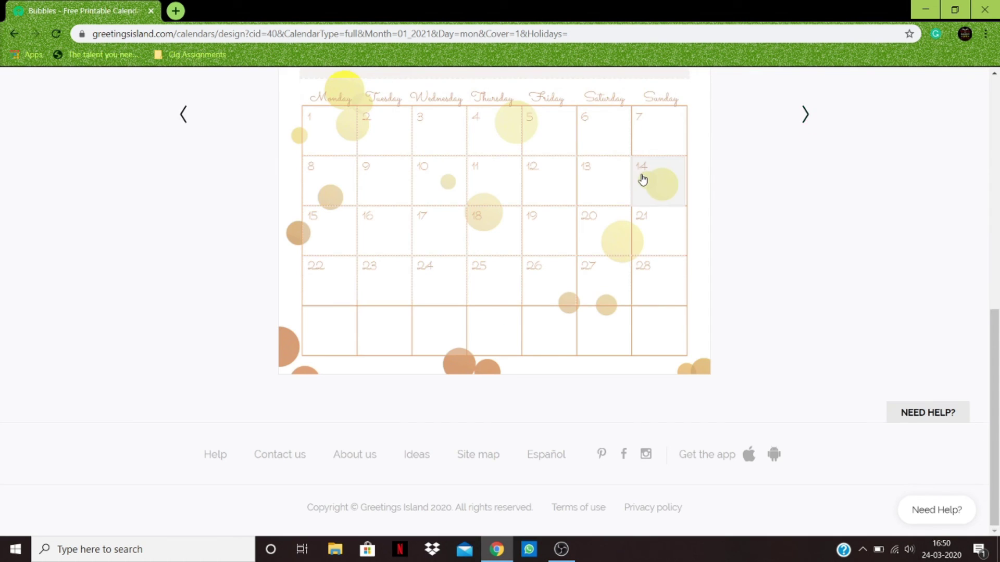
scroll(642, 179, "up", 10)
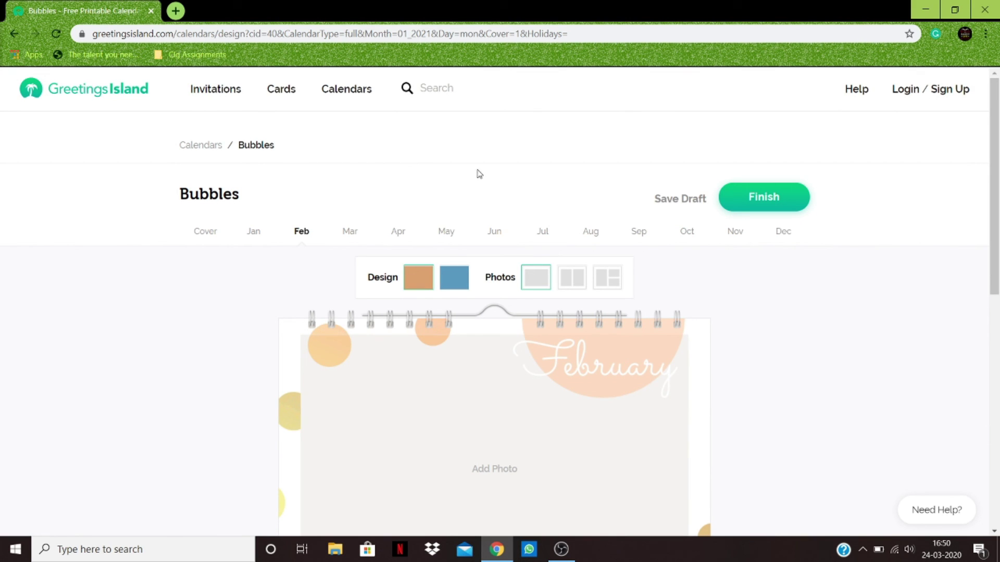
scroll(349, 306, "down", 10)
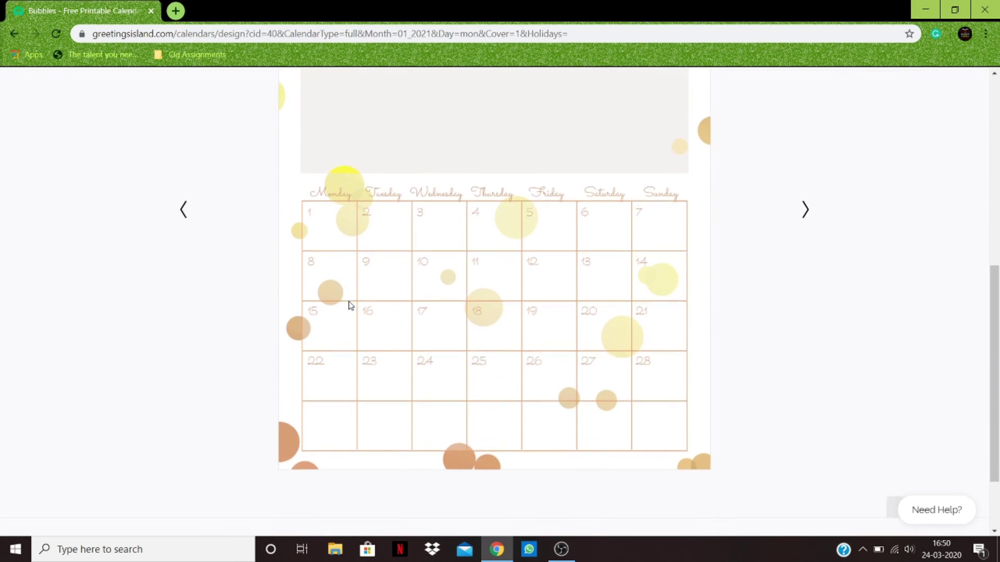
scroll(347, 315, "up", 5)
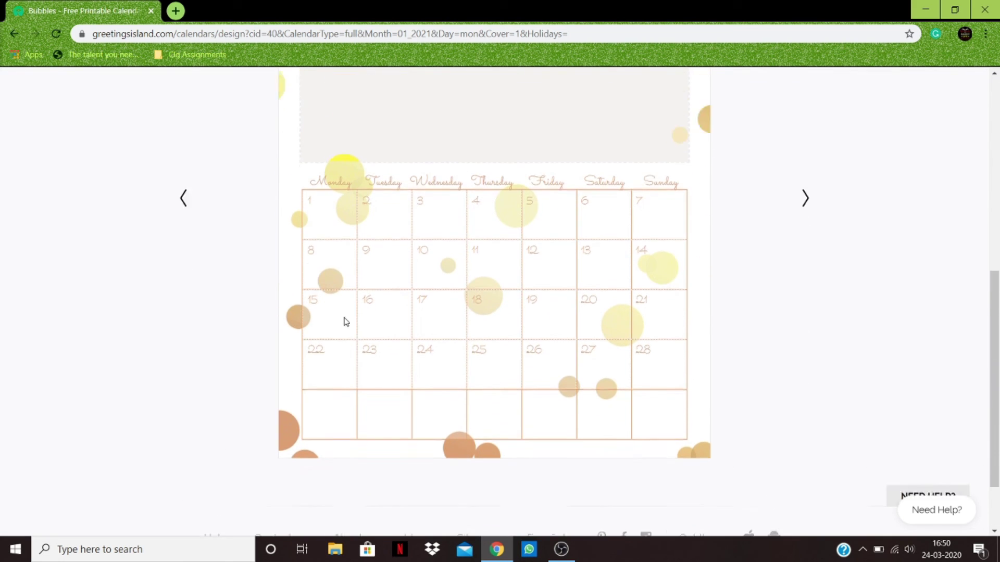
scroll(345, 323, "up", 4)
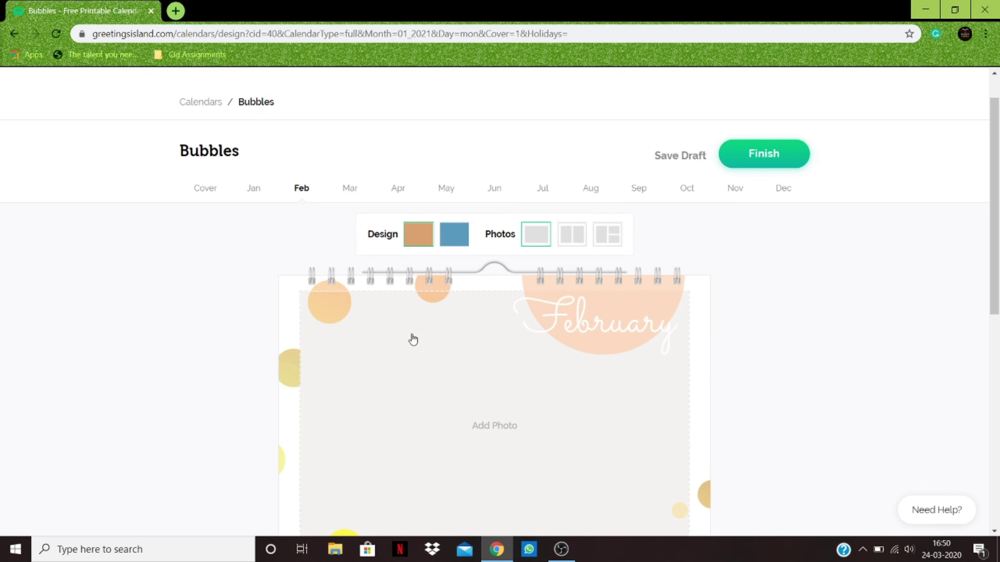
scroll(410, 339, "down", 10)
scroll(414, 332, "up", 10)
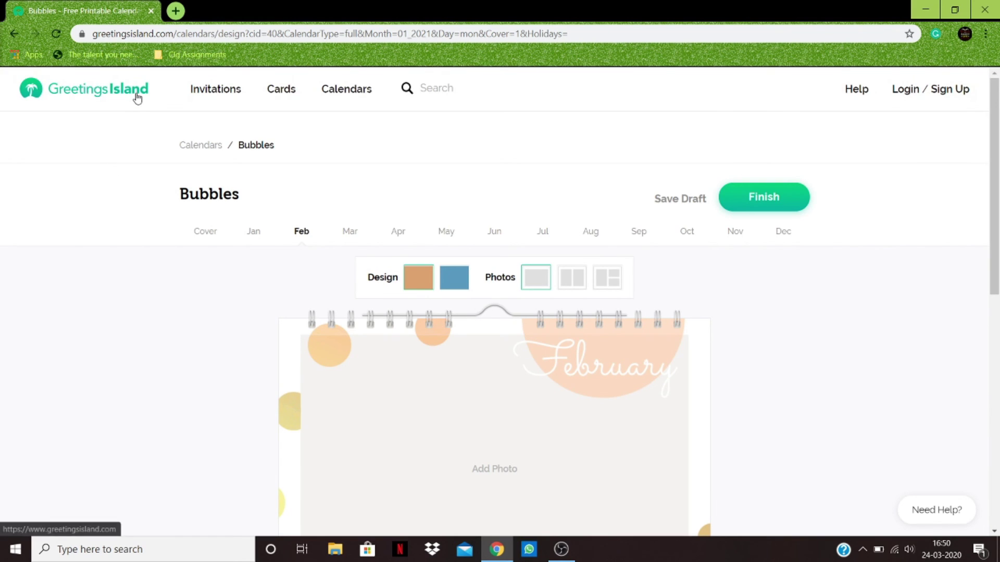
Leave the calendar editor without saving, return to the Greetings Island home page and look over it
left_click(138, 97)
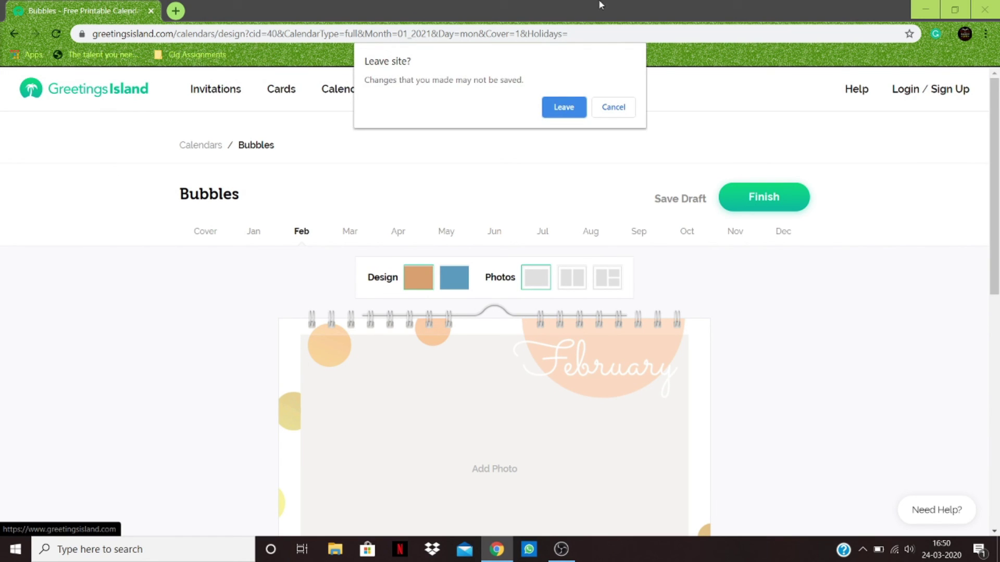
left_click(568, 106)
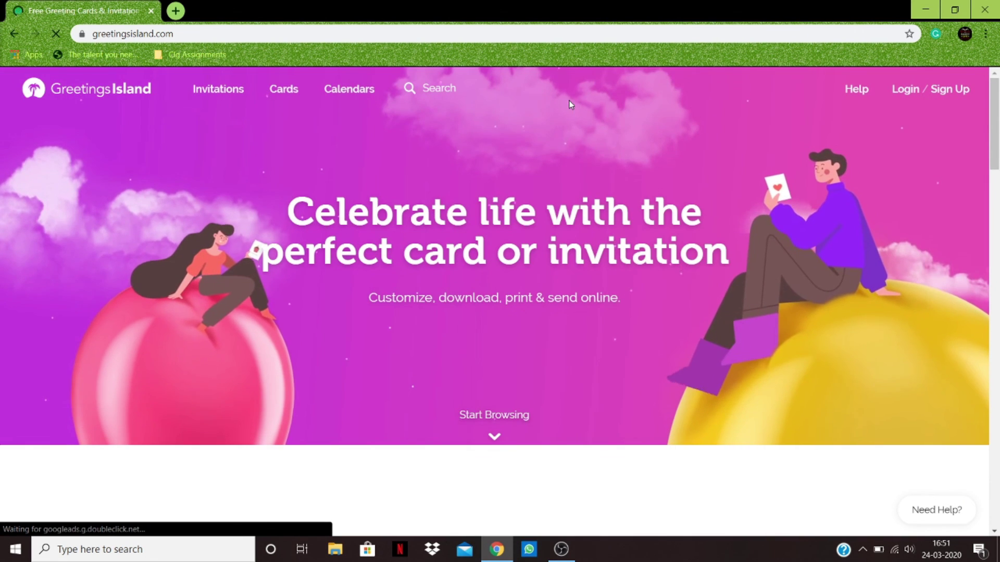
scroll(415, 292, "down", 1)
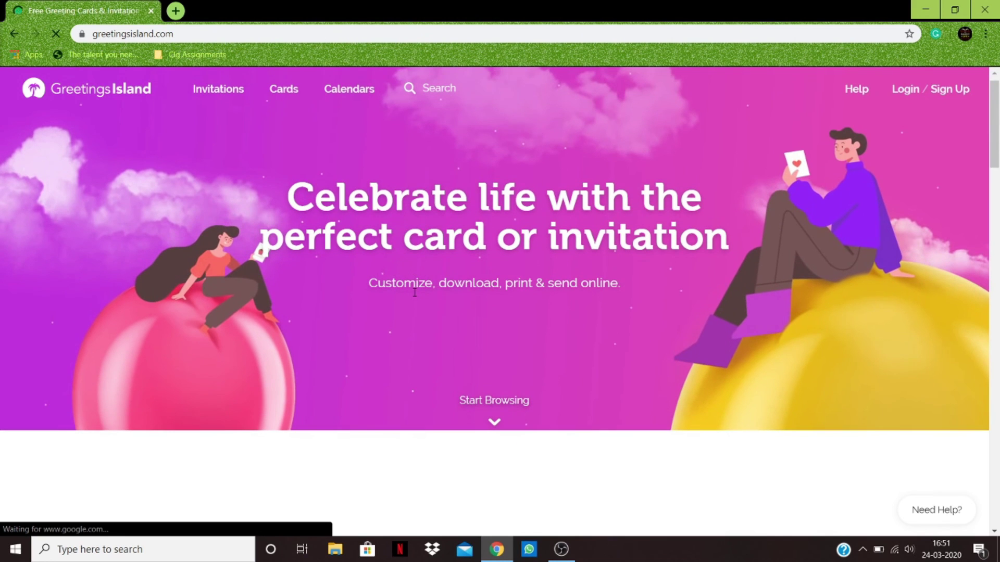
scroll(414, 292, "down", 8)
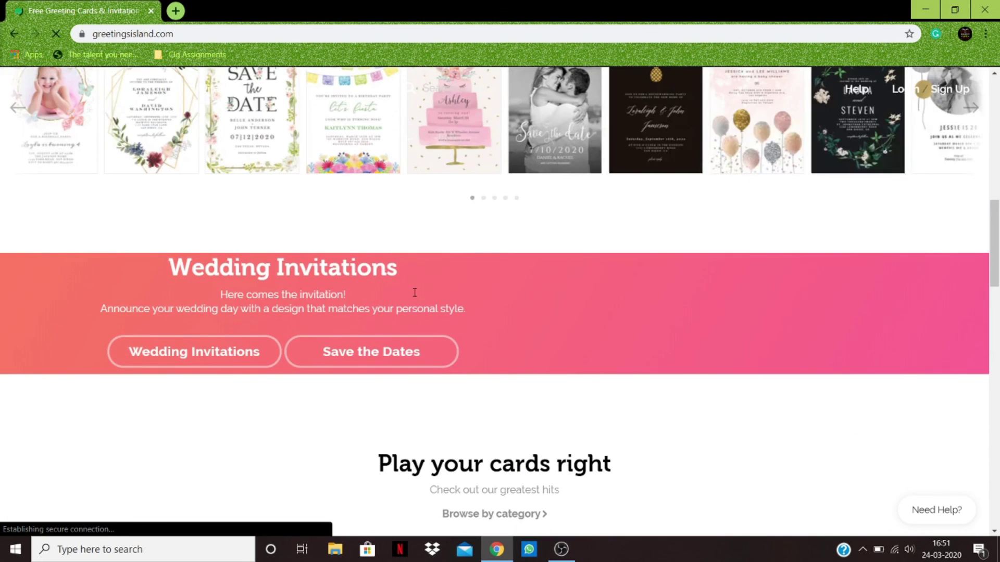
scroll(414, 293, "up", 10)
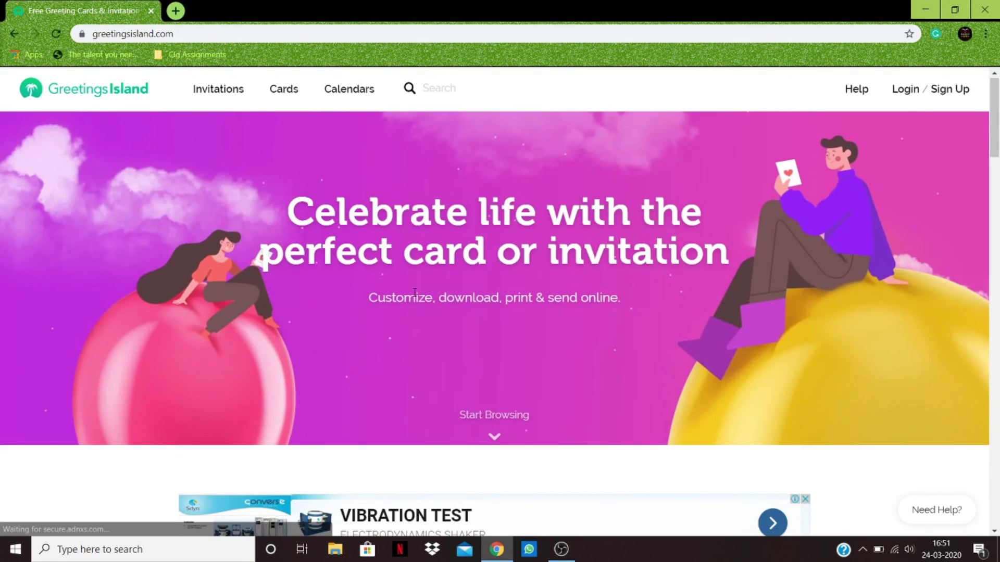